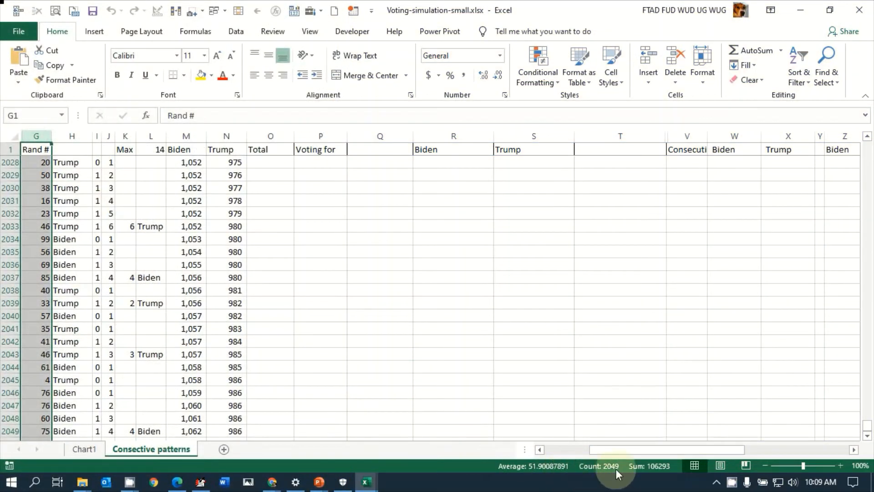
# Examine the random-number formulas in the first rows of the Rand # column, ending on cell G2.
pyautogui.click(29, 149)
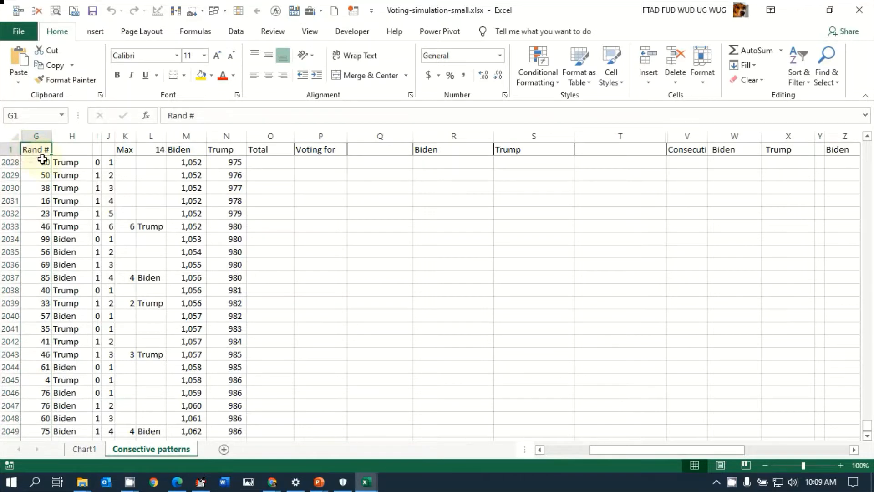
pyautogui.press('Down')
pyautogui.press('Down')
pyautogui.press('Down')
pyautogui.press('Down')
pyautogui.press('Down')
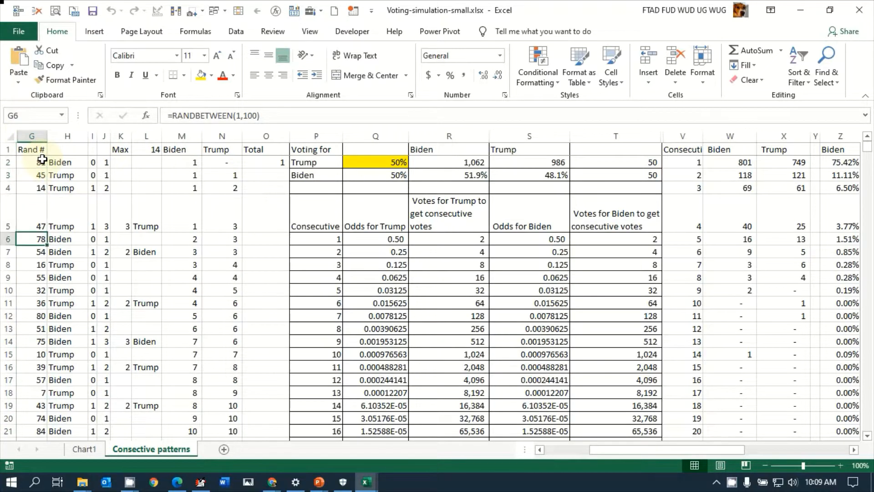
pyautogui.press('Up')
pyautogui.press('Up')
pyautogui.press('Up')
pyautogui.press('Up')
pyautogui.press('Up')
pyautogui.press('Down')
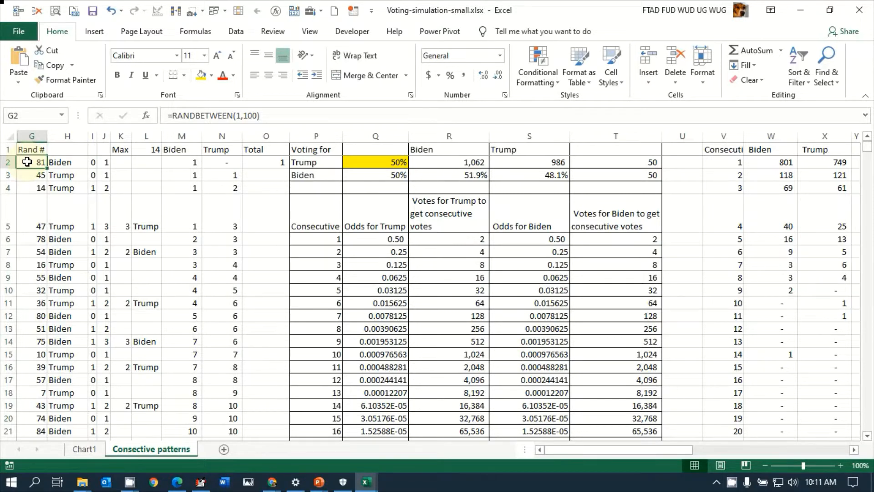
# Examine the IF formulas in the first rows of column H that turn each random number into a vote.
pyautogui.press('Right')
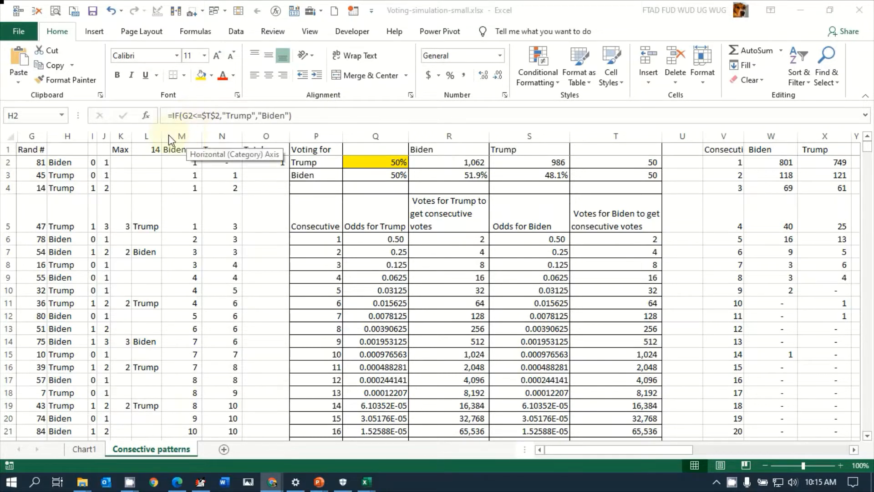
pyautogui.click(74, 160)
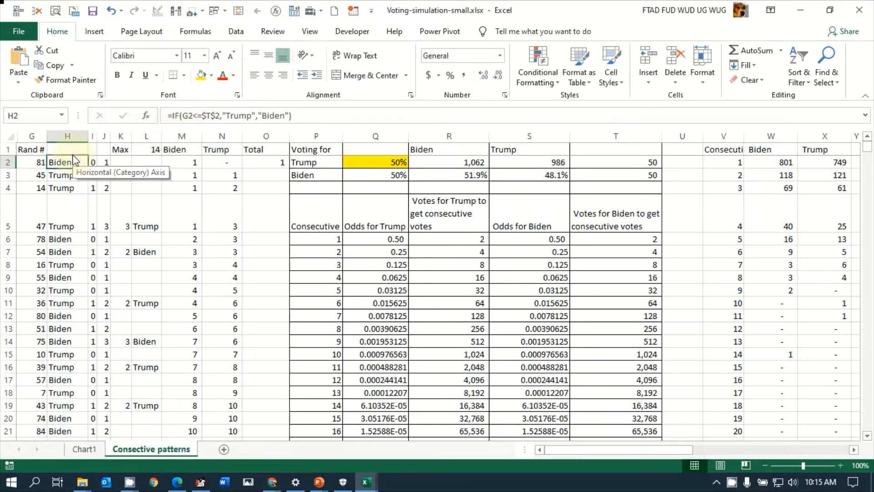
pyautogui.press('Down')
pyautogui.press('Down')
pyautogui.press('Down')
pyautogui.press('Down')
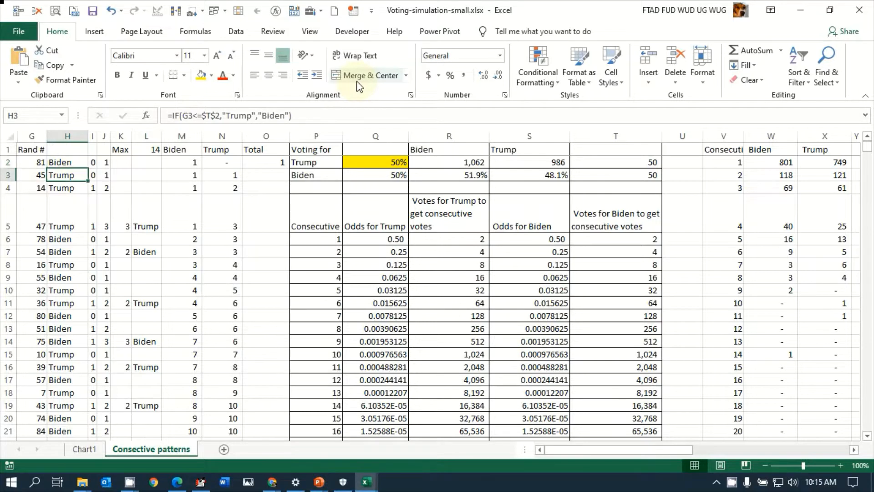
pyautogui.press('Down')
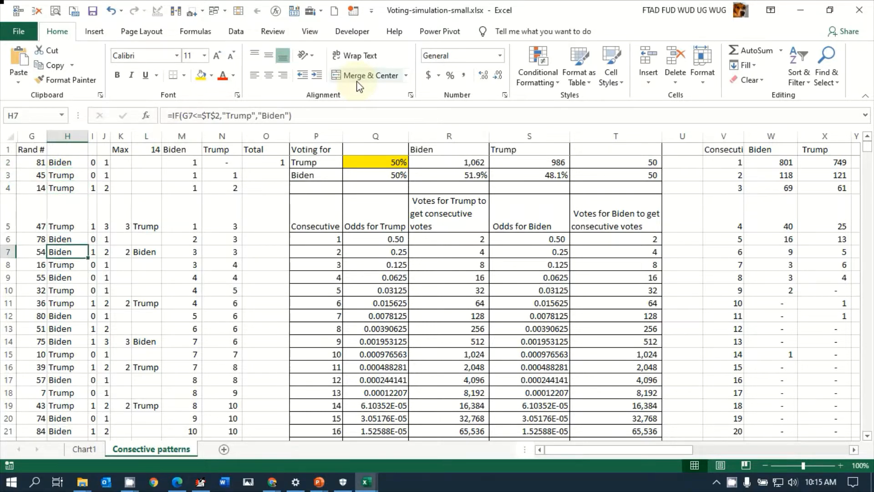
pyautogui.press('Up')
pyautogui.press('Up')
pyautogui.press('Up')
pyautogui.press('Up')
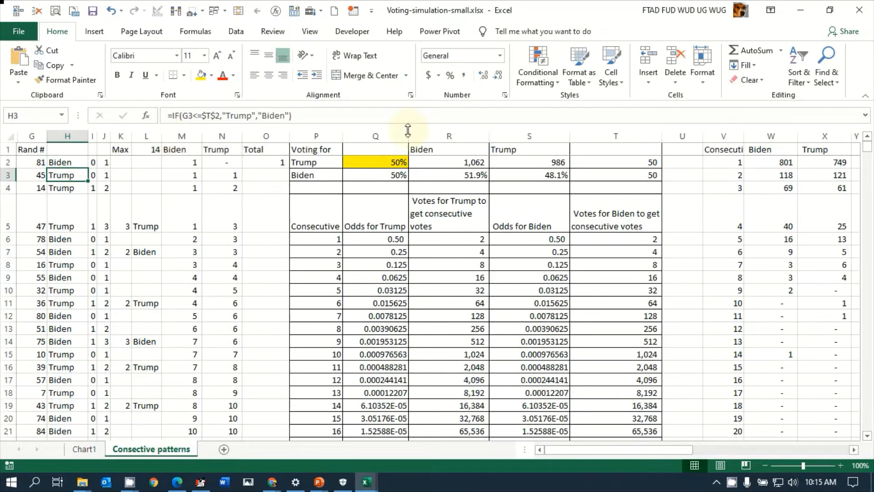
pyautogui.press('Up')
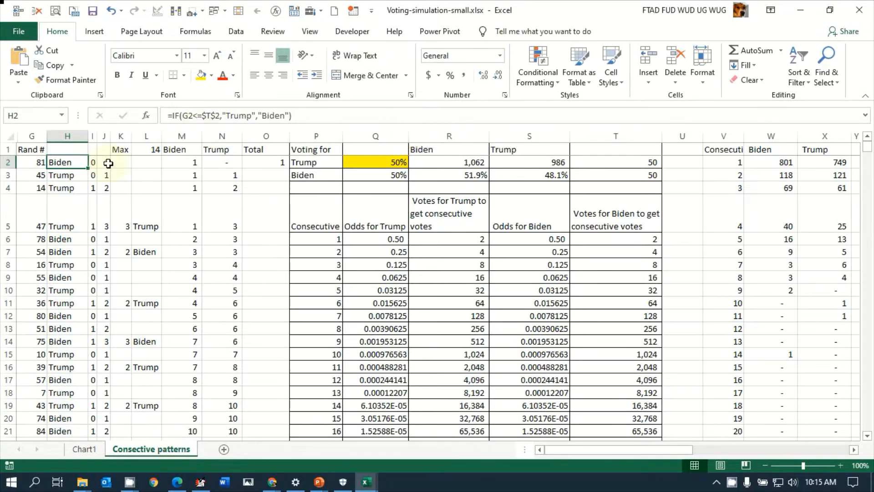
# Inspect the random number in G2 and the cells referenced by the vote formula in H2, leaving the formula as is.
pyautogui.click(34, 159)
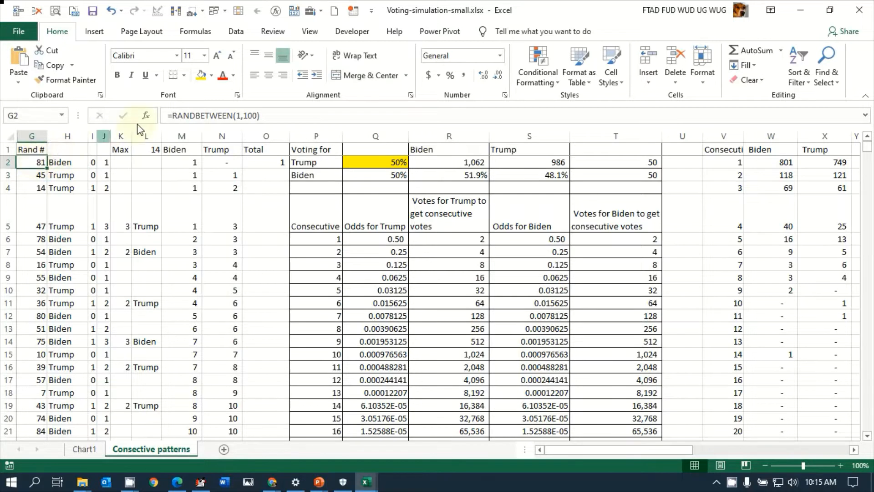
pyautogui.click(82, 159)
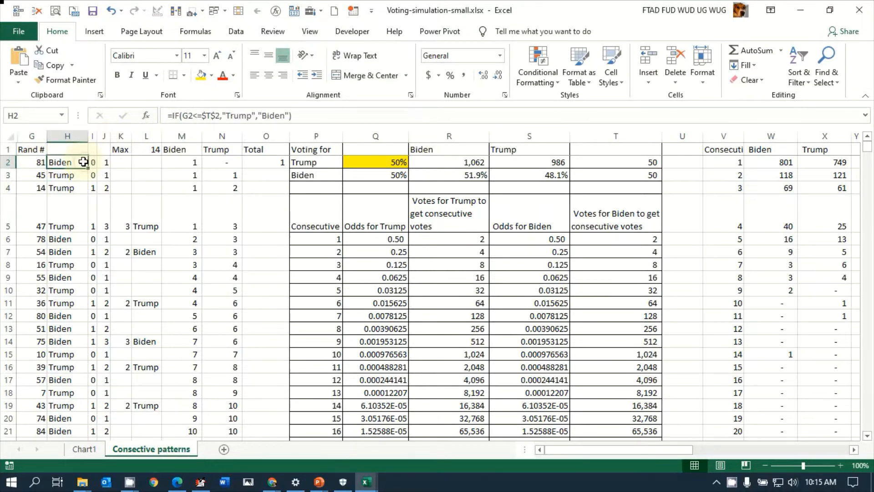
pyautogui.doubleClick(82, 162)
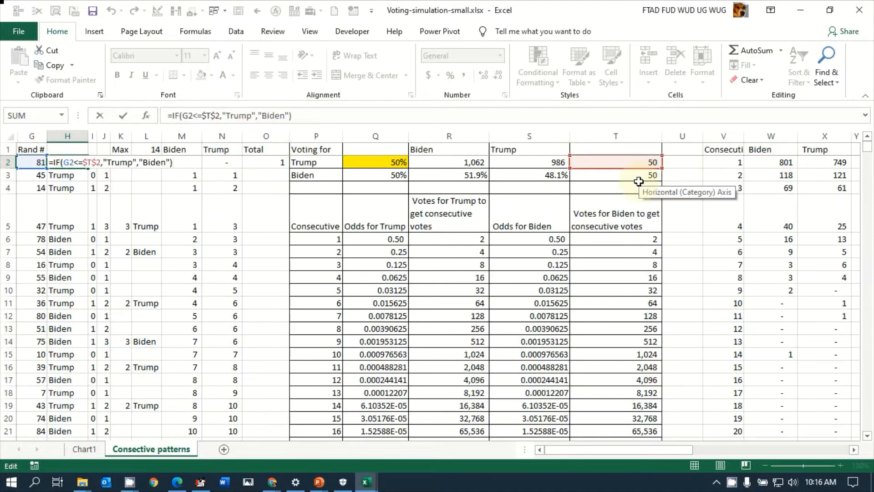
pyautogui.hotkey('ctrl', 'Return')
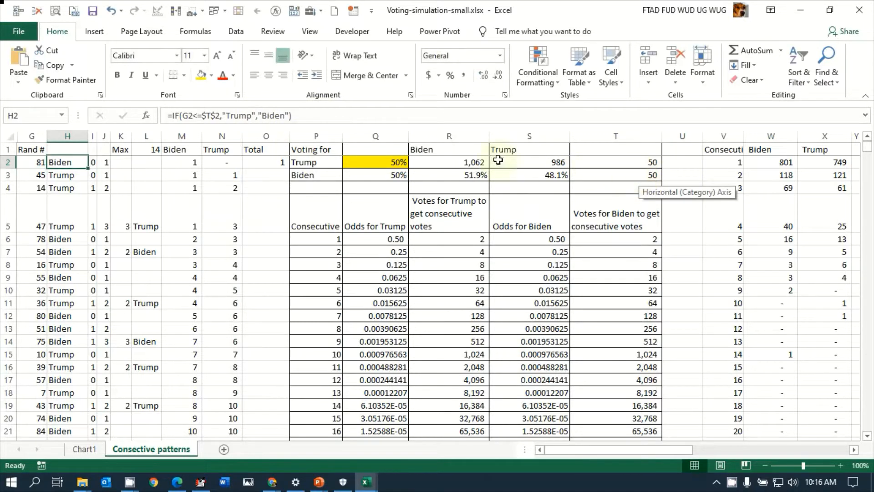
# Set Trump's voting percentage in cell Q2 to 60%.
pyautogui.click(392, 162)
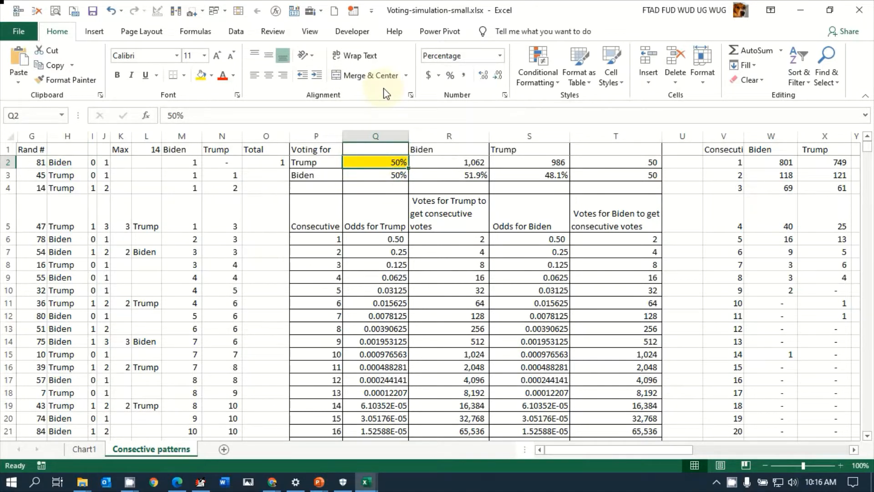
pyautogui.write('60')
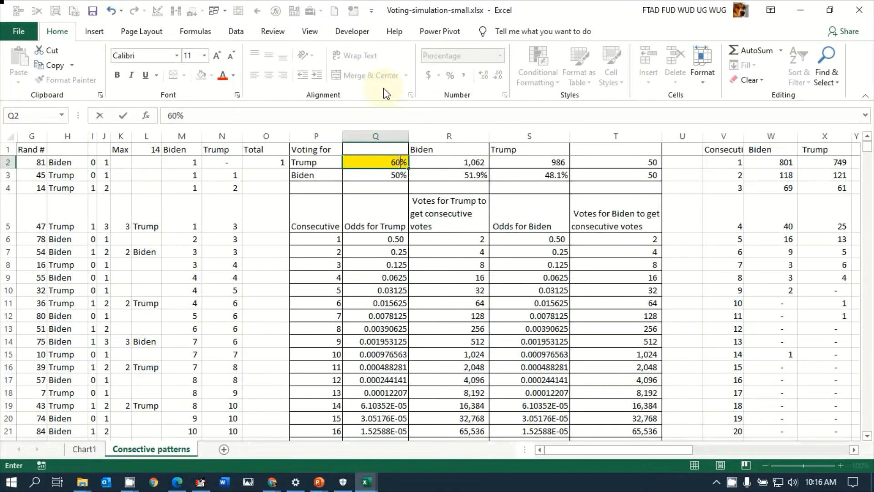
pyautogui.press('Return')
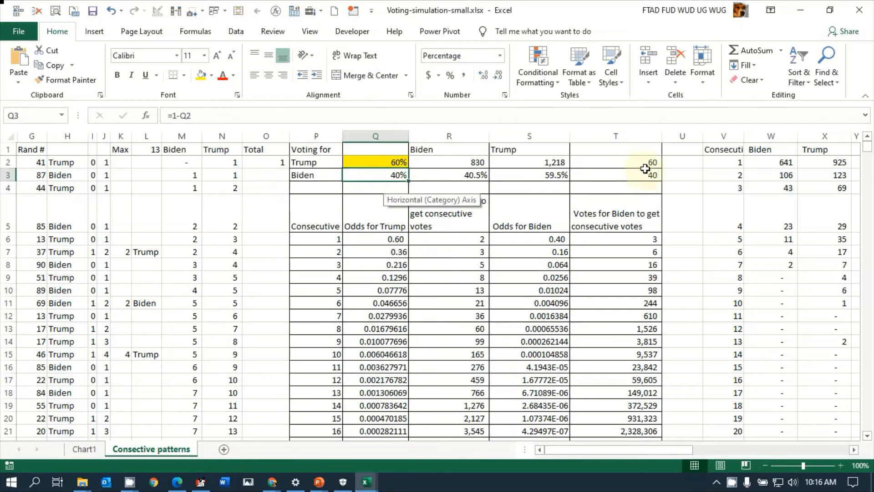
# Examine the recalculated random numbers in column G down to row 37 and return to the column's header.
pyautogui.click(57, 162)
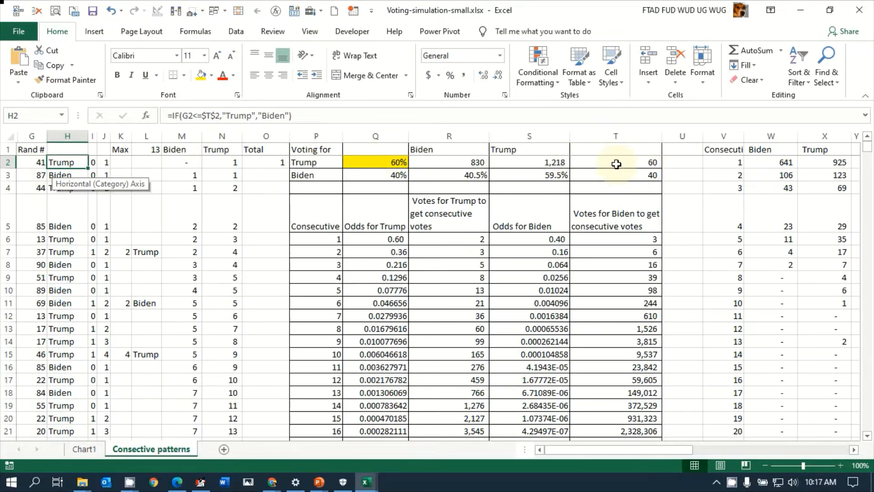
pyautogui.click(45, 175)
pyautogui.press('Down')
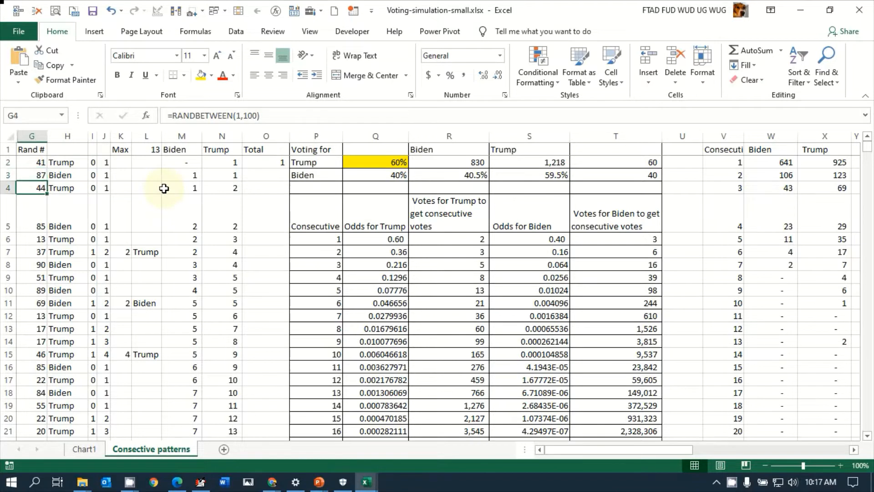
pyautogui.press('Down')
pyautogui.press('Down')
pyautogui.press('Up')
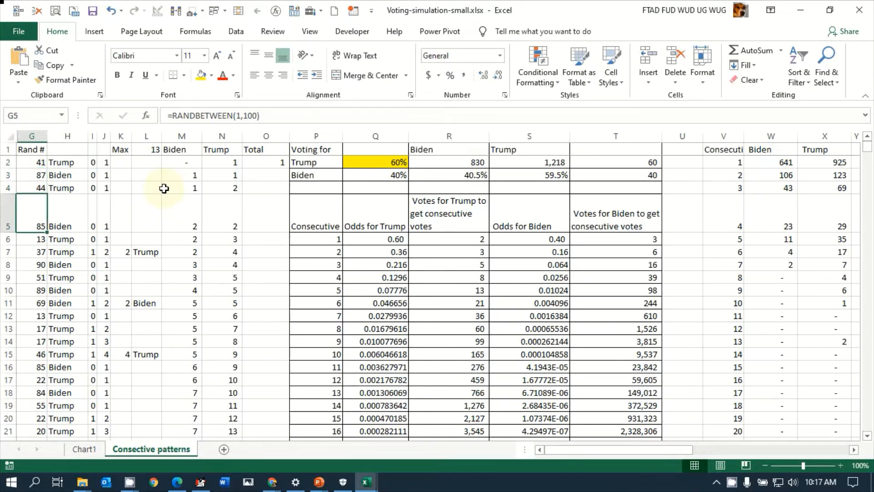
pyautogui.press('Down')
pyautogui.press('Down')
pyautogui.press('Down')
pyautogui.press('Down')
pyautogui.press('Down')
pyautogui.press('Down')
pyautogui.press('Down')
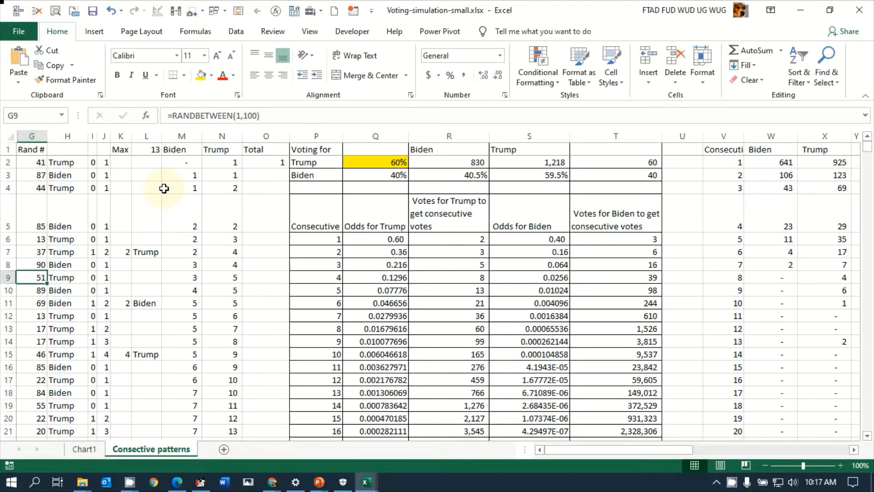
pyautogui.press('Down')
pyautogui.press('Down')
pyautogui.press('Down')
pyautogui.press('Down')
pyautogui.press('Down')
pyautogui.press('Down')
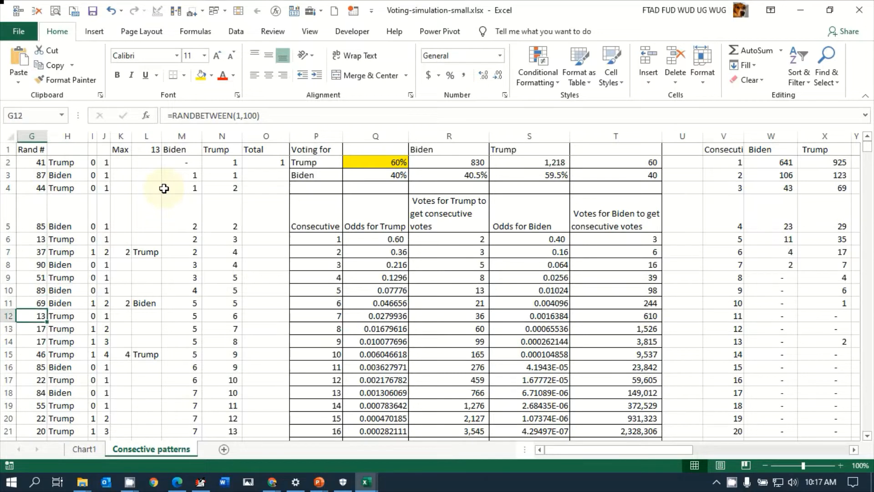
pyautogui.press('Down')
pyautogui.press('Down')
pyautogui.press('Down')
pyautogui.press('Down')
pyautogui.press('Down')
pyautogui.press('Down')
pyautogui.press('Down')
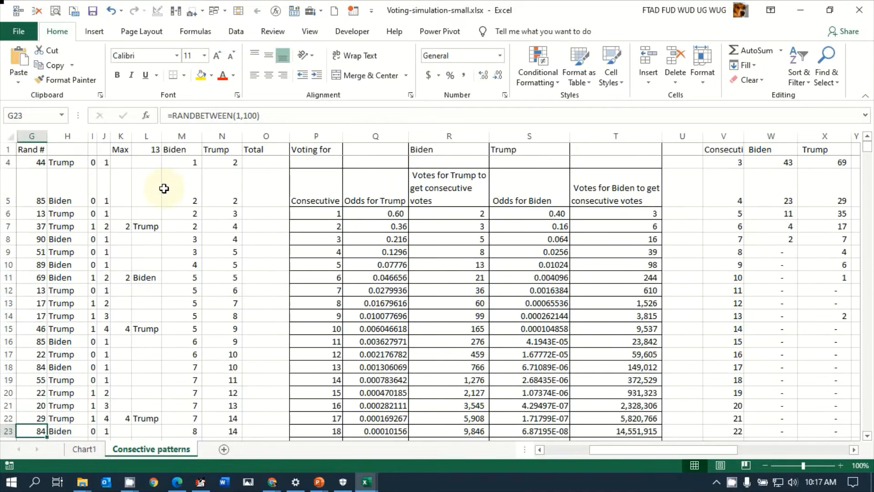
pyautogui.press('Down')
pyautogui.press('Down')
pyautogui.press('Down')
pyautogui.press('Down')
pyautogui.press('Down')
pyautogui.press('Down')
pyautogui.press('Down')
pyautogui.press('Down')
pyautogui.press('Down')
pyautogui.press('Down')
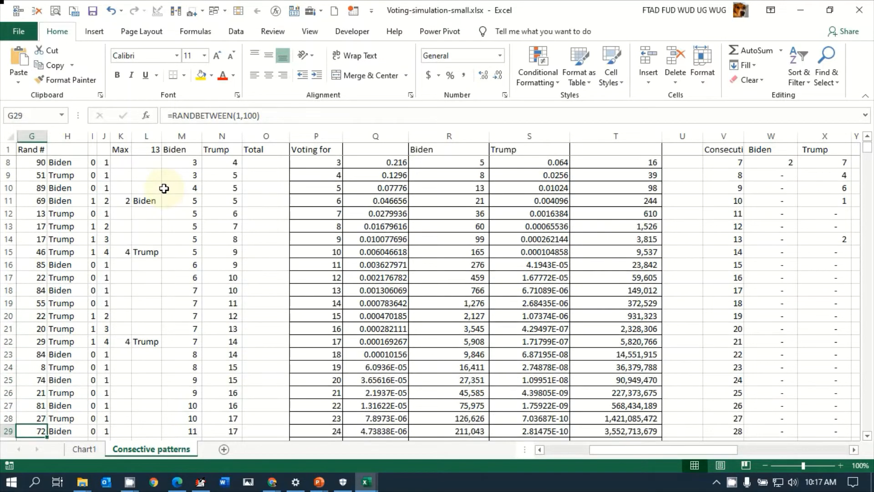
pyautogui.press('Down')
pyautogui.press('Down')
pyautogui.press('Down')
pyautogui.press('Down')
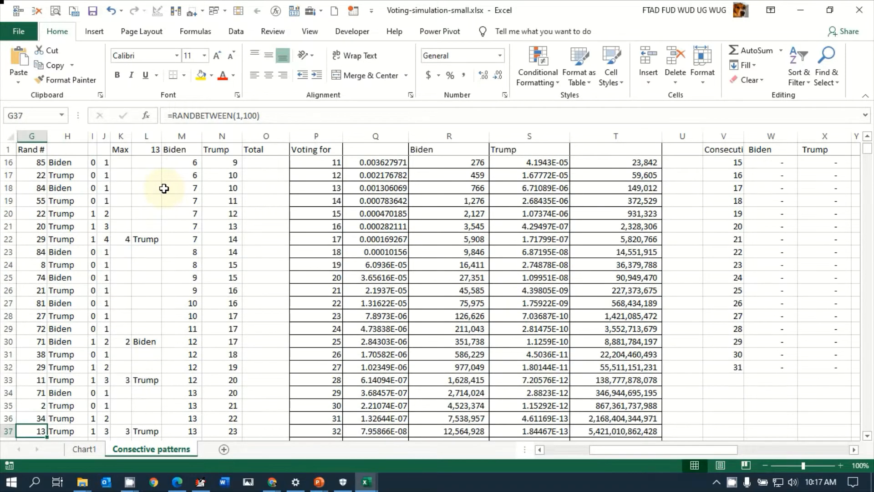
pyautogui.press('Up')
pyautogui.press('Up')
pyautogui.press('Up')
pyautogui.press('Up')
pyautogui.press('Up')
pyautogui.press('Up')
pyautogui.press('Up')
pyautogui.press('Up')
pyautogui.press('Up')
pyautogui.press('Up')
pyautogui.press('Up')
pyautogui.press('Up')
pyautogui.press('Up')
pyautogui.press('Up')
pyautogui.press('Up')
pyautogui.press('Up')
pyautogui.press('Up')
pyautogui.press('Up')
pyautogui.press('Up')
pyautogui.press('Up')
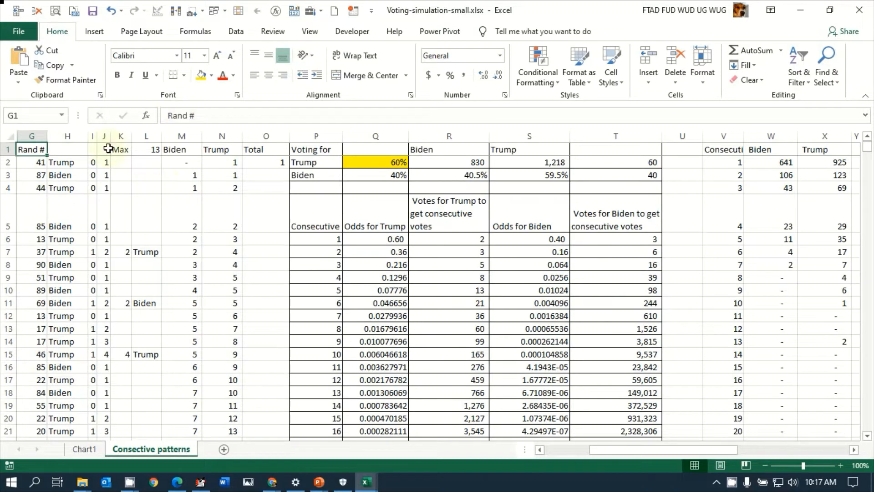
# Review the votes in the first rows of column H against the random numbers beside them.
pyautogui.click(73, 161)
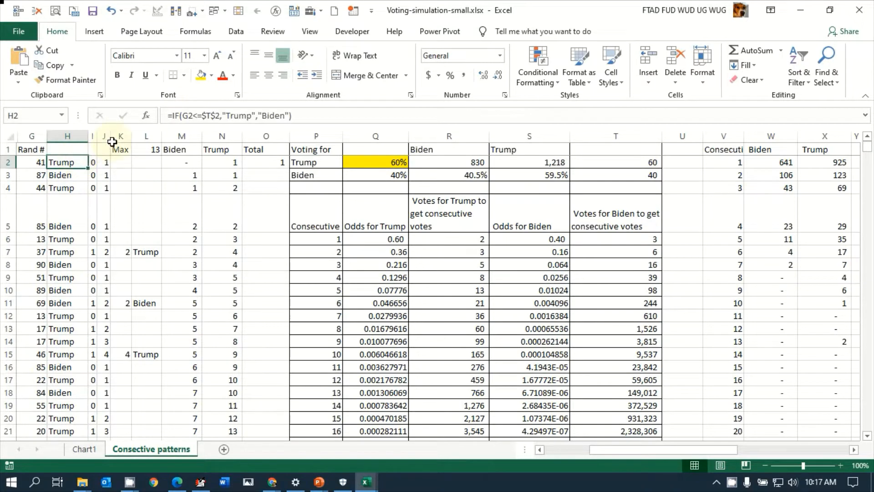
pyautogui.press('Down')
pyautogui.press('Down')
pyautogui.press('Down')
pyautogui.press('Up')
pyautogui.press('Up')
pyautogui.press('Up')
pyautogui.press('Left')
pyautogui.press('Right')
pyautogui.press('Down')
pyautogui.press('Down')
pyautogui.press('Up')
pyautogui.press('Up')
# Examine the formulas in the first rows of column I that flag whether neighbouring votes match.
pyautogui.press('Right')
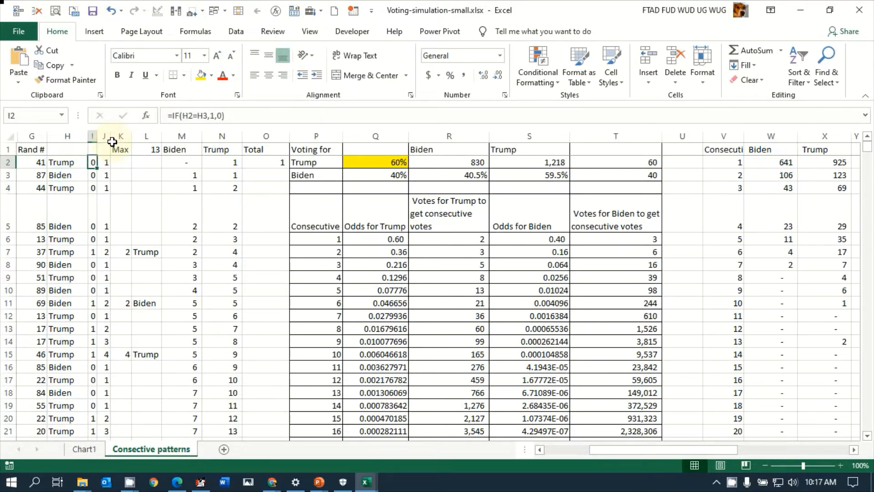
pyautogui.press('Down')
pyautogui.press('Up')
pyautogui.press('Down')
pyautogui.press('Down')
pyautogui.press('Down')
pyautogui.press('Up')
pyautogui.press('Up')
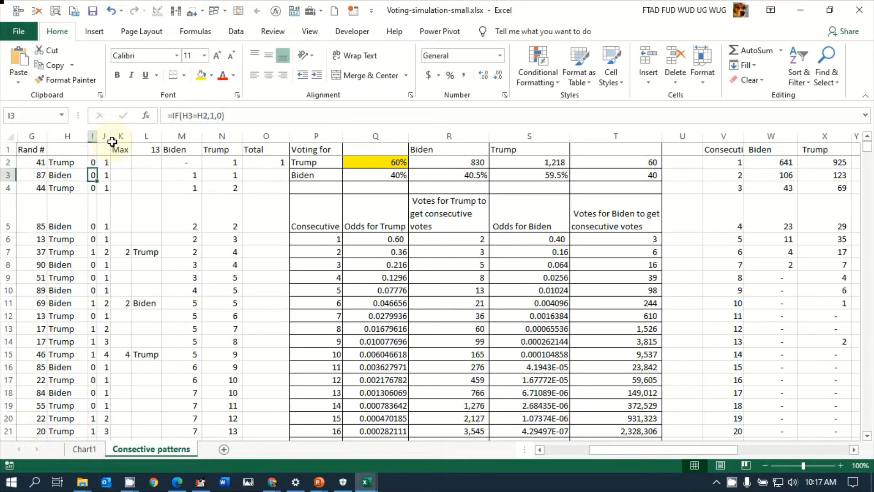
pyautogui.press('Up')
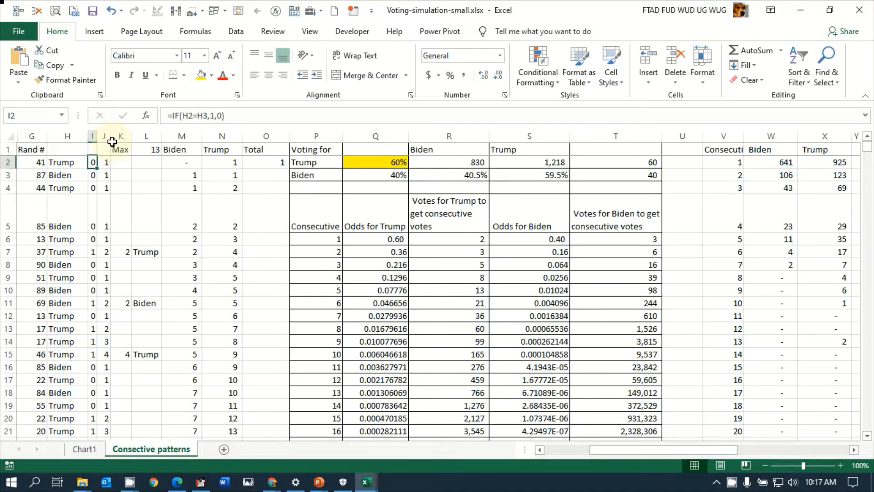
pyautogui.press('Up')
pyautogui.press('Down')
pyautogui.press('Down')
pyautogui.press('Up')
# Compare the votes in H2 and H3 with the match-flag formulas in I2 and I3.
pyautogui.press('Left')
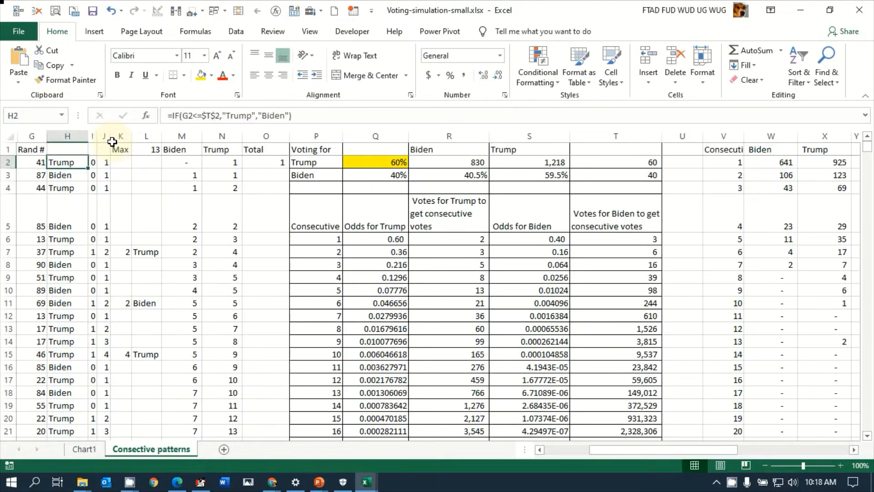
pyautogui.press('Down')
pyautogui.press('Up')
pyautogui.press('Right')
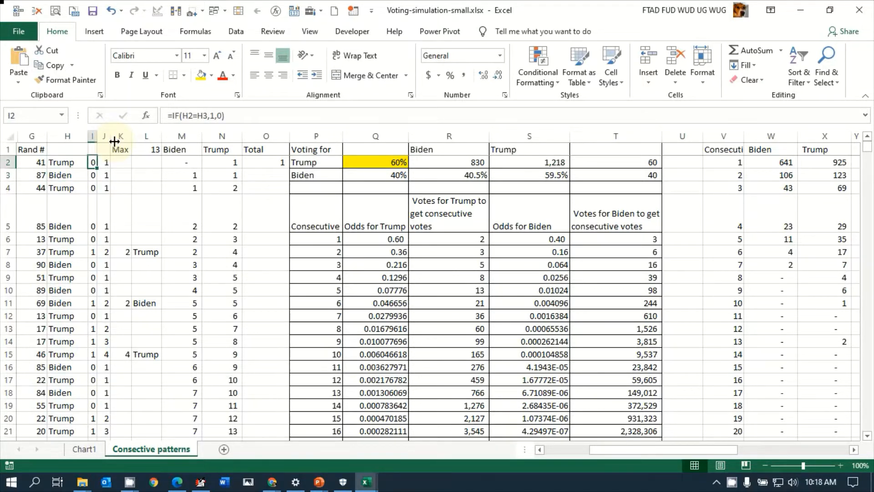
pyautogui.press('Down')
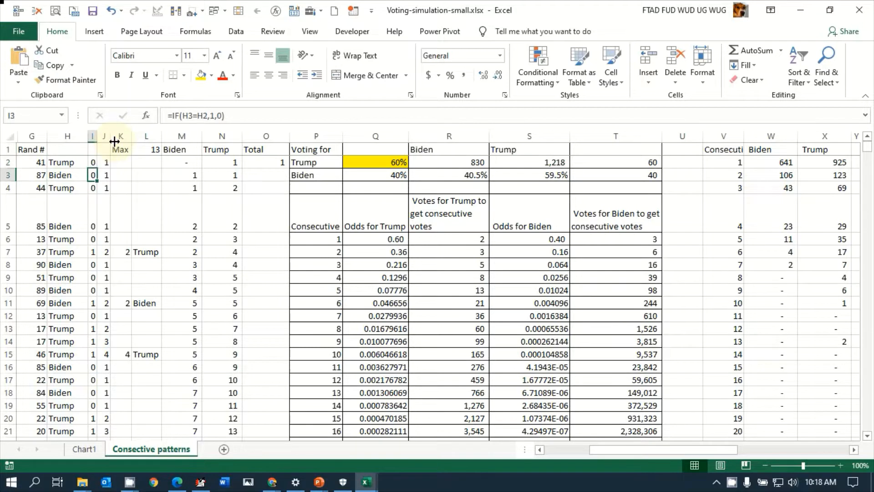
pyautogui.press('Up')
pyautogui.press('Left')
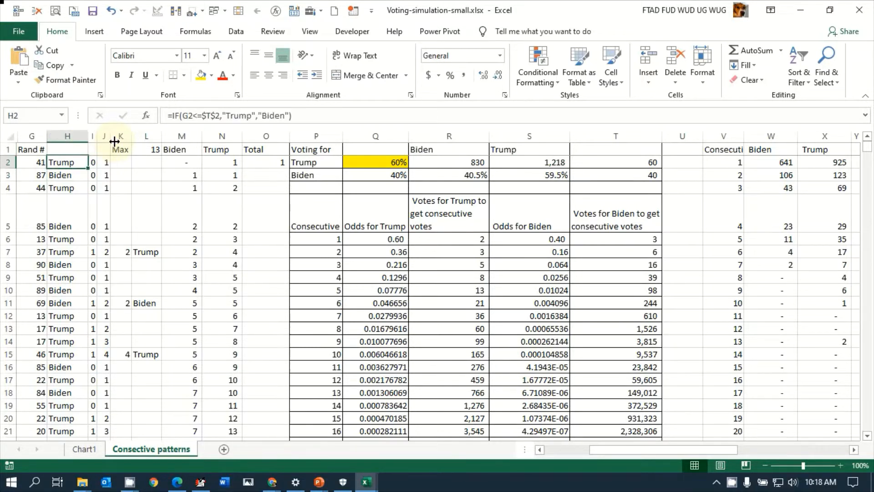
pyautogui.press('Down')
pyautogui.press('Right')
pyautogui.press('Up')
pyautogui.press('Left')
# Check the votes in column H from row 3 to row 8 against the match flags in column I through row 9.
pyautogui.press('Down')
pyautogui.press('Down')
pyautogui.press('Down')
pyautogui.press('Down')
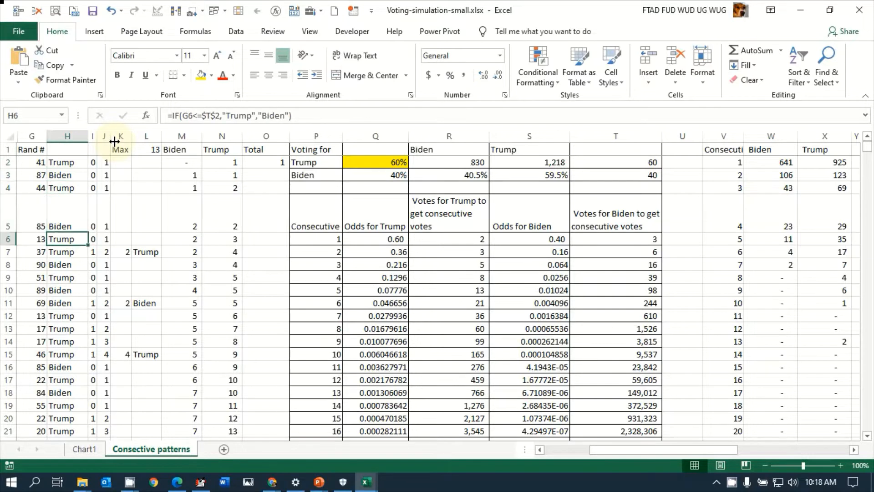
pyautogui.press('Down')
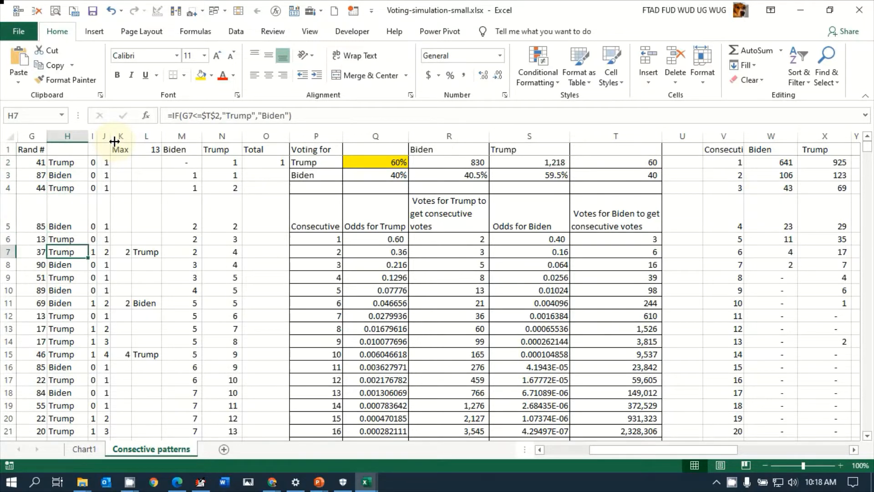
pyautogui.press('Right')
pyautogui.press('Left')
pyautogui.press('Down')
pyautogui.press('Right')
pyautogui.press('Down')
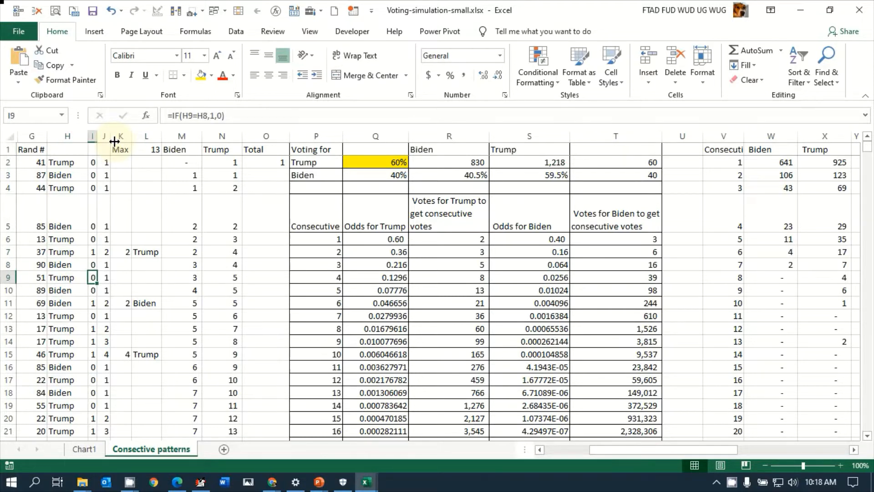
# Compare the neighbouring votes in H10 and H11 with the match-flag formula in I11.
pyautogui.press('Left')
pyautogui.press('Down')
pyautogui.press('Down')
pyautogui.press('Right')
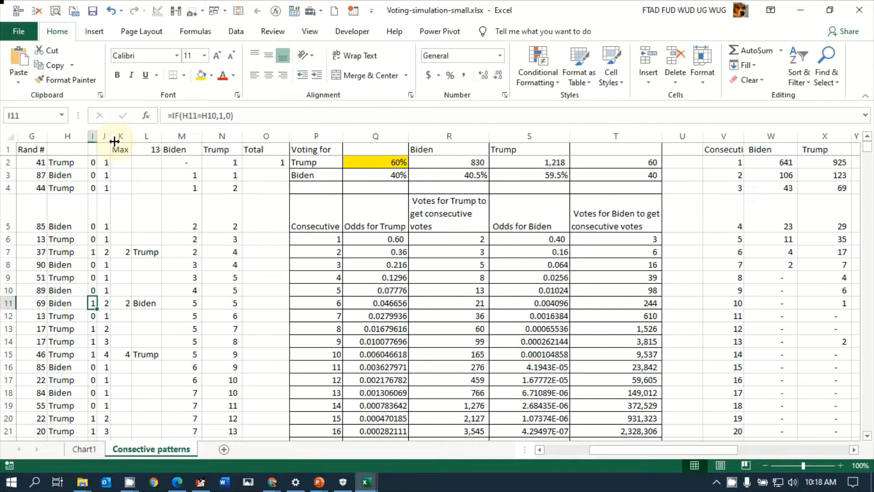
pyautogui.press('Left')
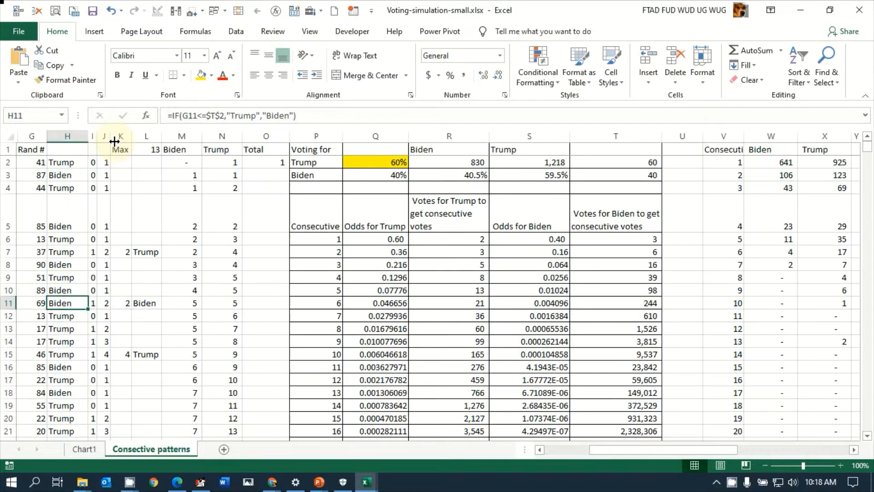
pyautogui.press('Up')
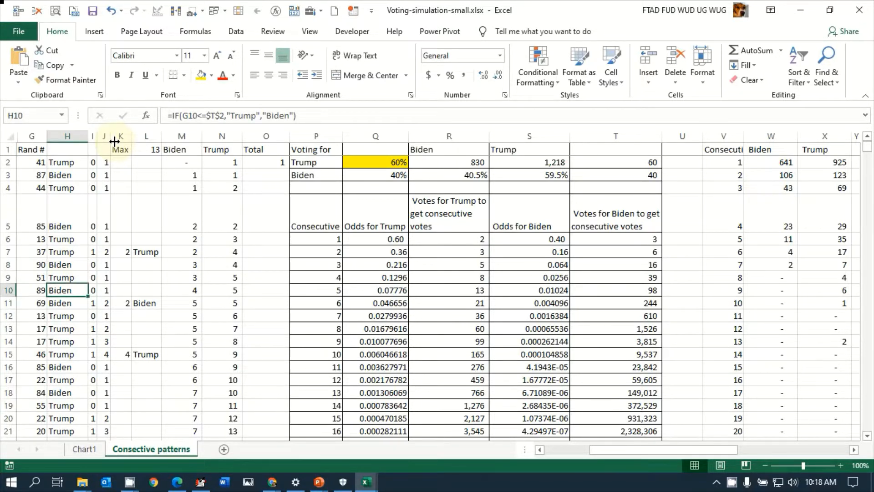
pyautogui.press('Down')
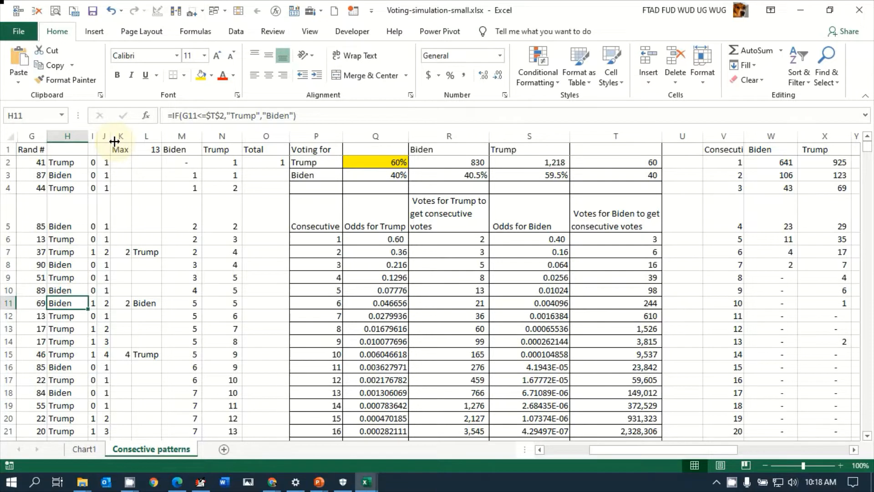
pyautogui.press('Right')
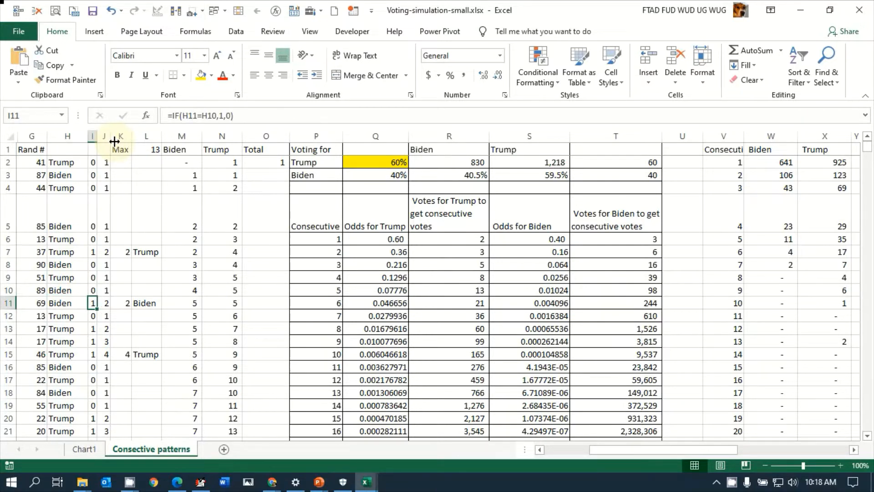
pyautogui.press('Left')
pyautogui.press('Right')
pyautogui.press('Up')
pyautogui.press('Left')
pyautogui.press('Right')
pyautogui.press('Down')
pyautogui.press('Down')
# Compare the votes in H11 and H12 with the match-flag formula in I12.
pyautogui.press('Left')
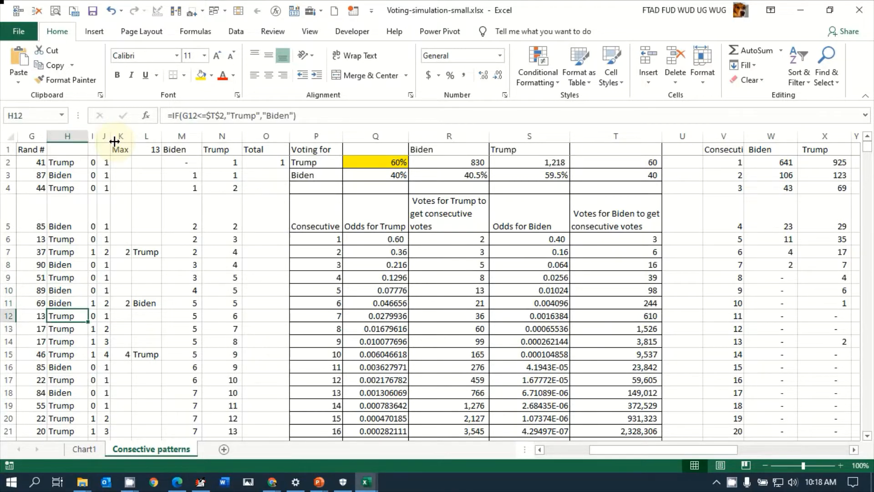
pyautogui.press('Up')
pyautogui.press('Up')
pyautogui.press('Down')
pyautogui.press('Right')
pyautogui.press('Down')
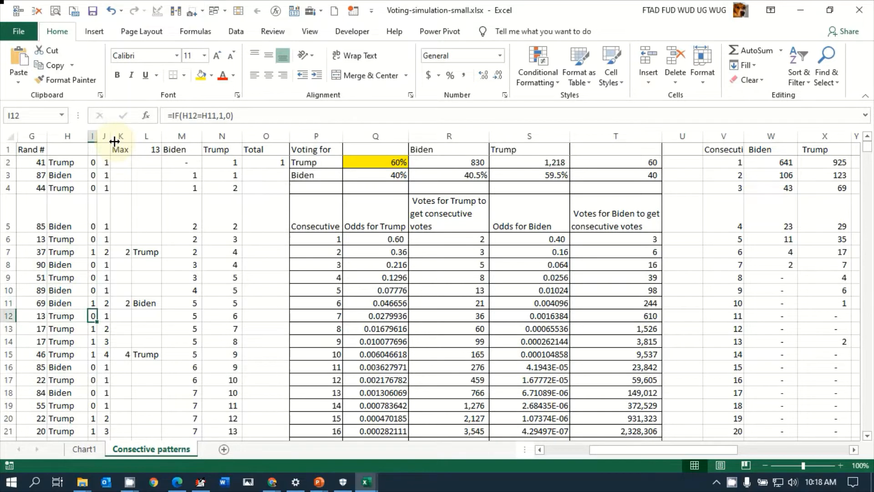
pyautogui.press('Down')
pyautogui.press('Up')
pyautogui.press('Left')
# Scan the remaining votes in column H down to row 20 and return to the top of the column.
pyautogui.press('Down')
pyautogui.press('Down')
pyautogui.press('Down')
pyautogui.press('Down')
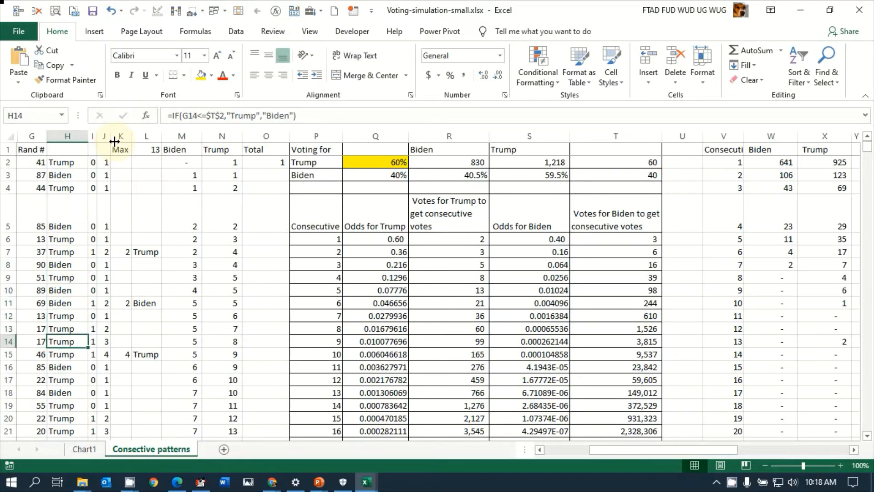
pyautogui.press('Down')
pyautogui.press('Down')
pyautogui.press('Down')
pyautogui.press('Down')
pyautogui.press('Down')
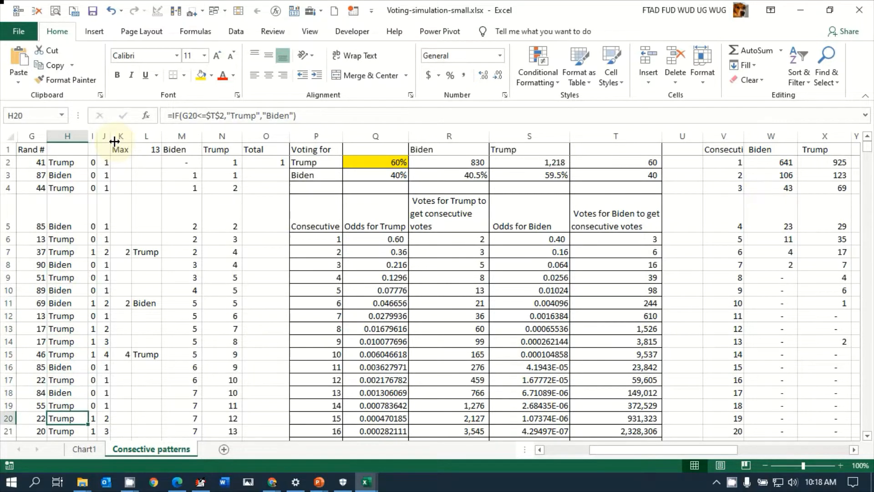
pyautogui.press('Up')
pyautogui.press('Up')
pyautogui.press('Up')
pyautogui.press('Up')
pyautogui.press('Up')
pyautogui.press('Up')
pyautogui.press('Up')
pyautogui.press('Up')
pyautogui.press('Up')
pyautogui.press('Up')
pyautogui.press('Up')
pyautogui.press('Up')
pyautogui.press('Up')
pyautogui.press('Up')
pyautogui.press('Up')
pyautogui.press('Up')
pyautogui.press('Up')
pyautogui.press('Up')
pyautogui.press('Up')
pyautogui.press('Up')
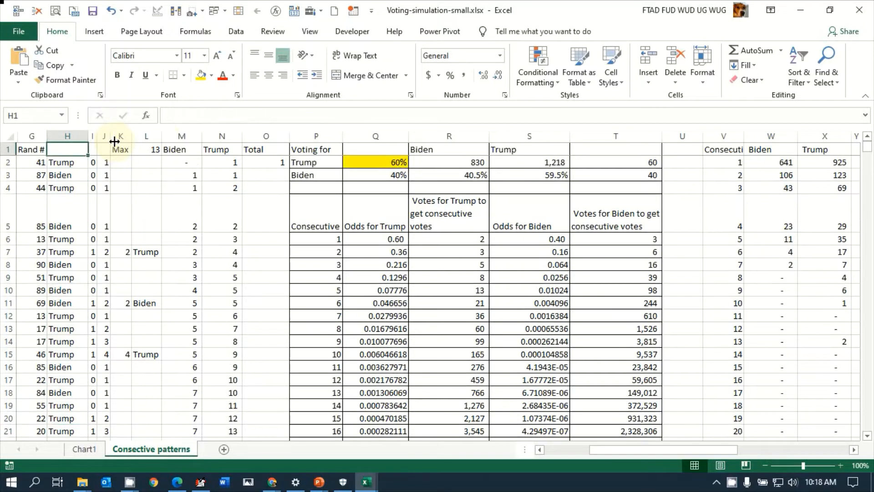
# Examine the starting value in J2 and the consecutive-vote counting formula in J3.
pyautogui.press('Down')
pyautogui.press('Right')
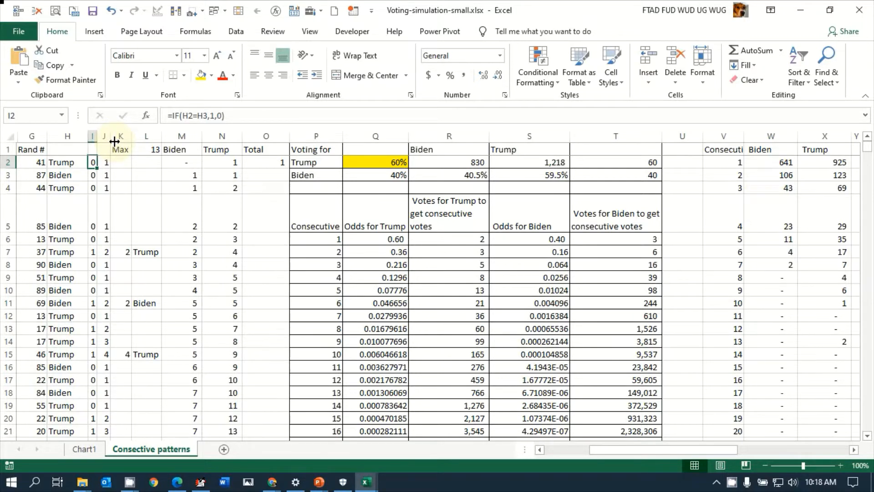
pyautogui.press('Right')
pyautogui.press('Down')
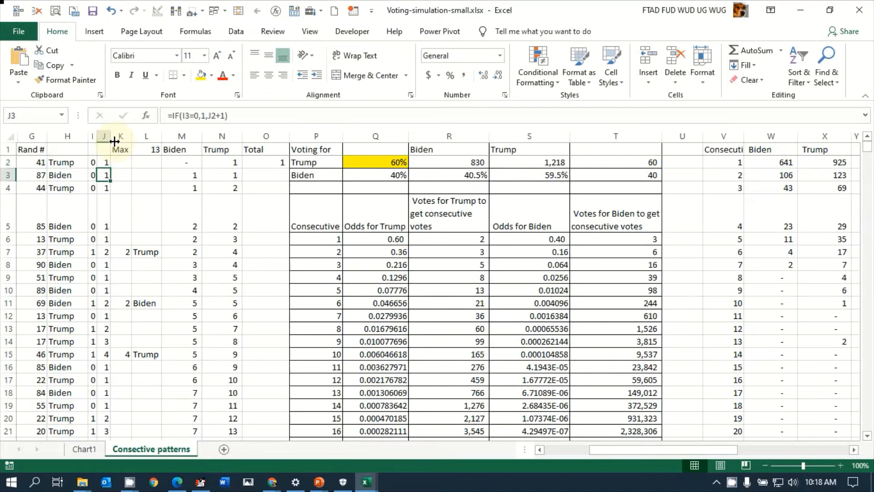
pyautogui.press('Up')
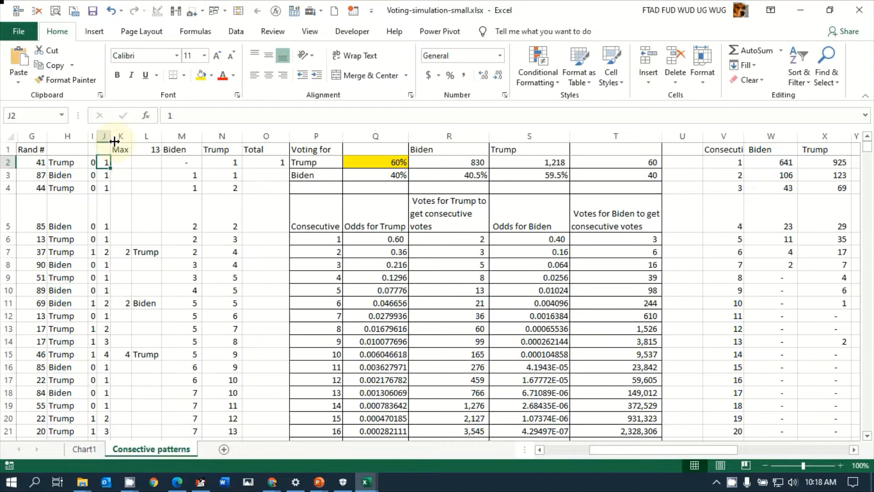
pyautogui.press('Down')
pyautogui.press('Up')
pyautogui.press('Down')
pyautogui.press('Up')
pyautogui.press('Down')
pyautogui.press('Up')
pyautogui.press('Down')
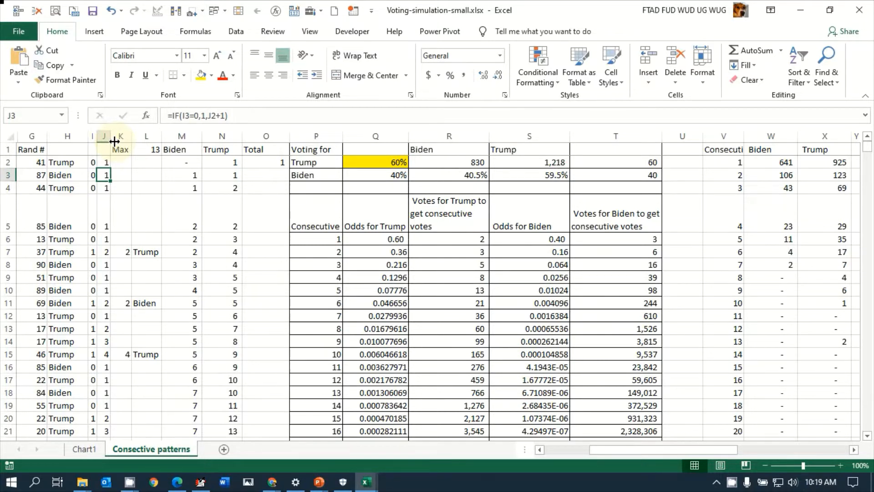
# Trace the consecutive-vote formula in J7 back to the match flag in I7 and the previous count in J6.
pyautogui.press('Left')
pyautogui.press('Down')
pyautogui.press('Down')
pyautogui.press('Down')
pyautogui.press('Down')
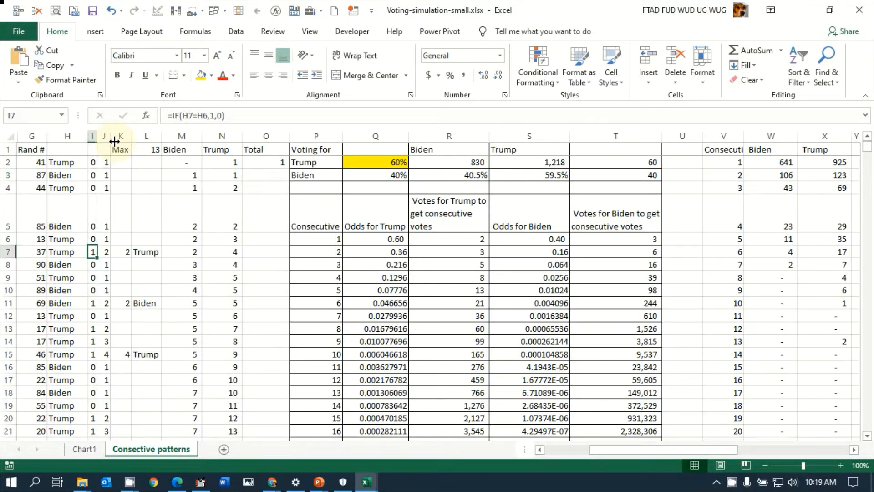
pyautogui.press('Right')
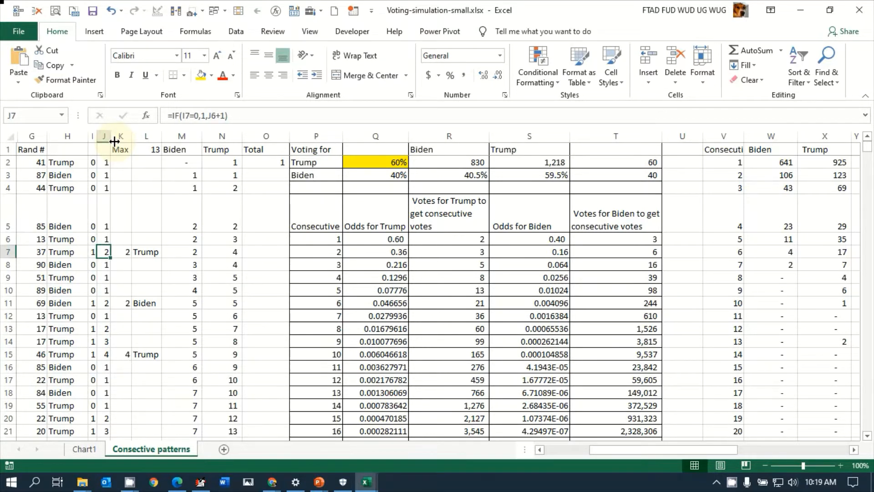
pyautogui.press('Up')
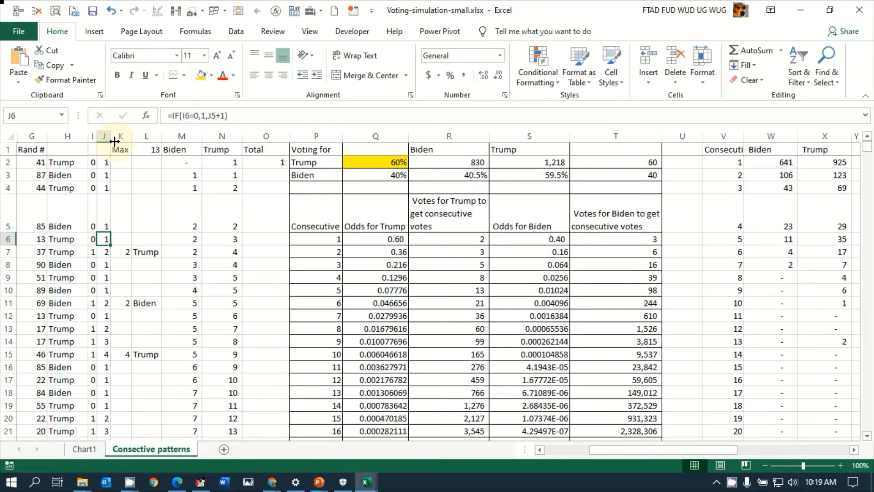
pyautogui.press('Down')
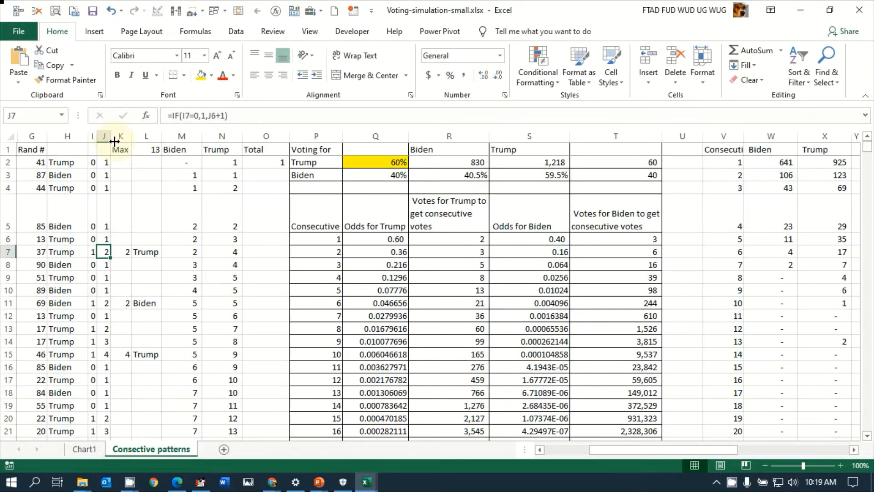
pyautogui.press('Left')
pyautogui.press('Right')
# Examine the consecutive-vote counts down column J from row 8 past row 18.
pyautogui.press('Down')
pyautogui.press('Down')
pyautogui.press('Down')
pyautogui.press('Down')
pyautogui.press('Down')
pyautogui.press('Down')
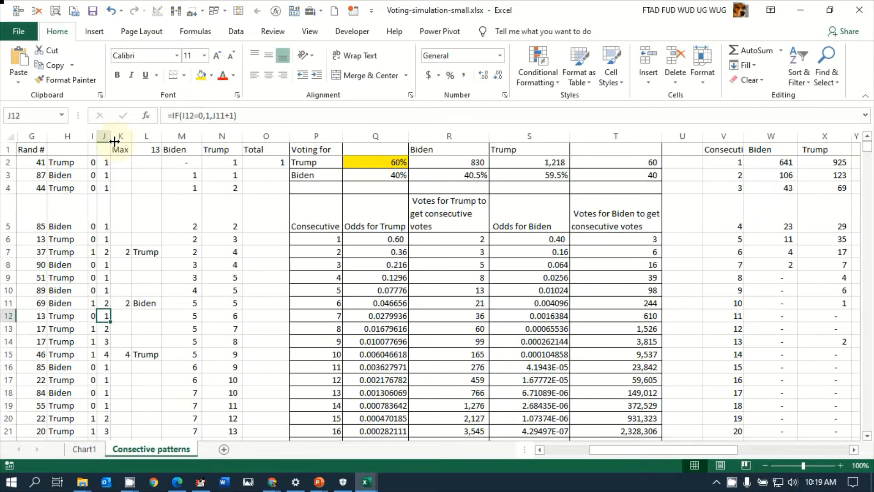
pyautogui.press('Down')
pyautogui.press('Down')
pyautogui.press('Down')
pyautogui.press('Down')
pyautogui.press('Down')
pyautogui.press('Down')
pyautogui.press('Down')
pyautogui.press('Down')
pyautogui.press('Down')
pyautogui.press('Down')
pyautogui.press('Down')
pyautogui.press('Down')
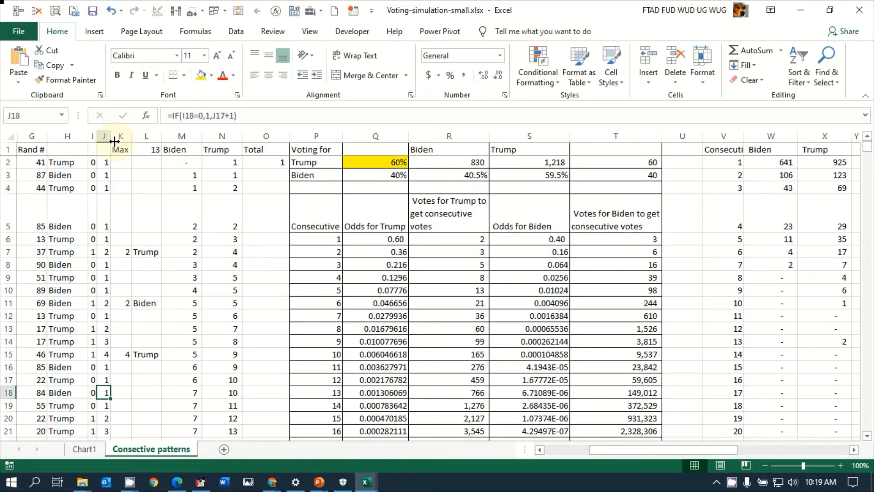
# Review how the count in column J builds and resets across the run of Trump votes in rows 19 to 23.
pyautogui.press('Up')
pyautogui.press('Up')
pyautogui.press('Up')
pyautogui.press('Up')
pyautogui.press('Up')
pyautogui.press('Up')
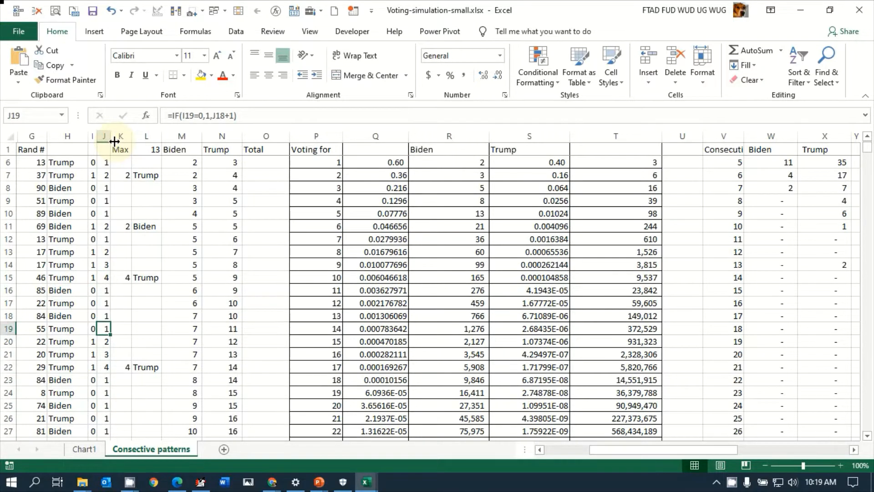
pyautogui.press('Down')
pyautogui.press('Down')
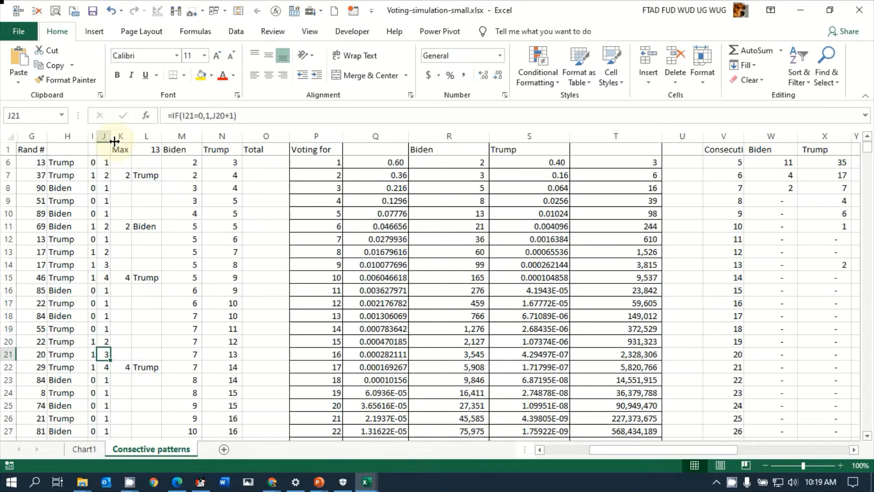
pyautogui.press('Down')
pyautogui.press('Up')
pyautogui.press('Up')
pyautogui.press('Up')
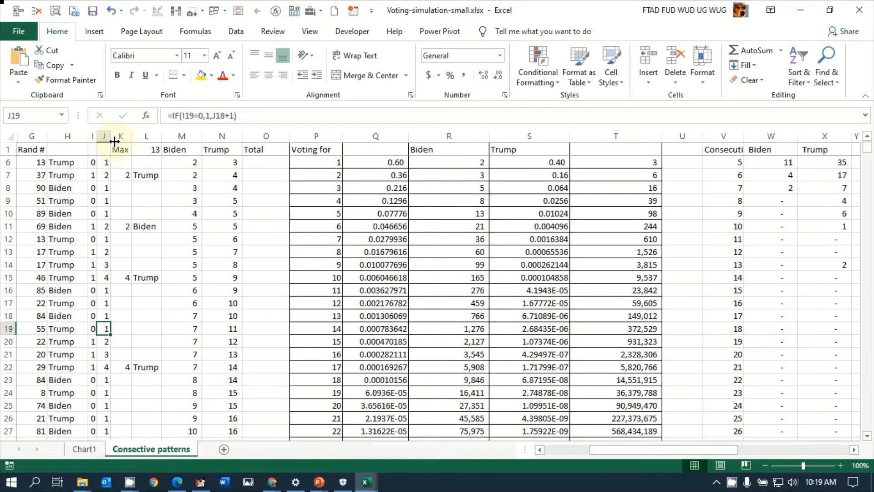
pyautogui.press('Down')
pyautogui.press('Down')
pyautogui.press('Down')
pyautogui.press('Down')
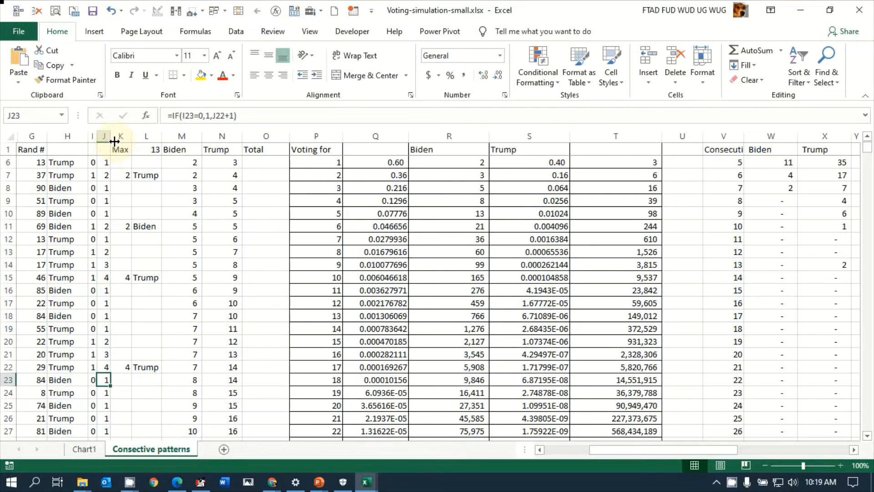
# Examine the consecutive-vote counts further down column J to row 43.
pyautogui.press('Down')
pyautogui.press('Down')
pyautogui.press('Down')
pyautogui.press('Down')
pyautogui.press('Down')
pyautogui.press('Down')
pyautogui.press('Down')
pyautogui.press('Down')
pyautogui.press('Down')
pyautogui.press('Down')
pyautogui.press('Down')
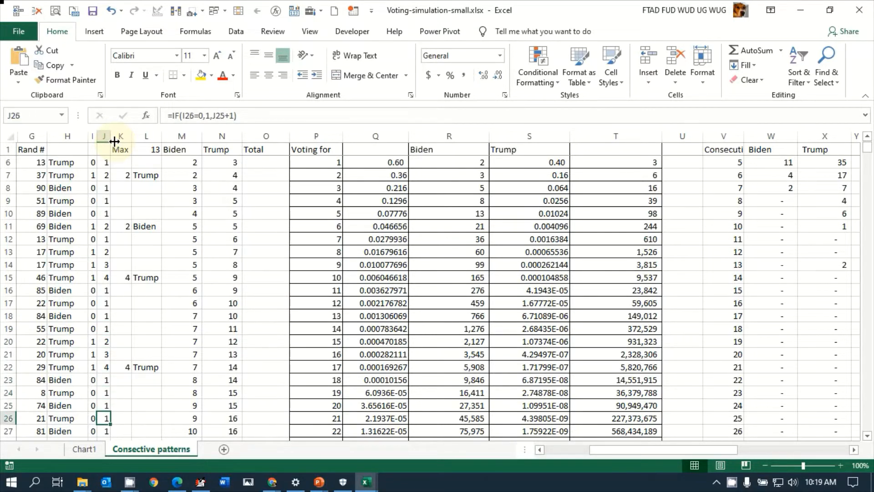
pyautogui.press('Down')
pyautogui.press('Down')
pyautogui.press('Down')
pyautogui.press('Down')
pyautogui.press('Down')
pyautogui.press('Down')
pyautogui.press('Down')
pyautogui.press('Down')
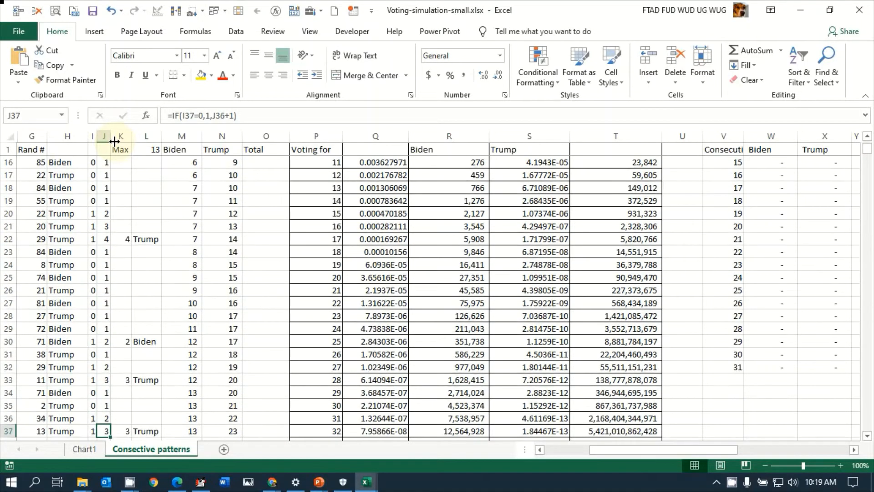
pyautogui.press('Down')
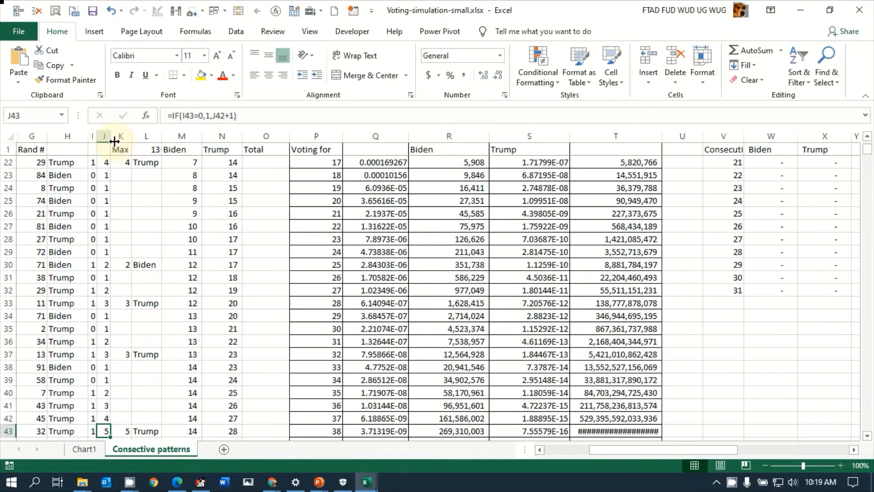
# Examine the consecutive-vote counts in column J around row 43 and on down to row 52.
pyautogui.press('Down')
pyautogui.press('Down')
pyautogui.press('Up')
pyautogui.press('Up')
pyautogui.press('Up')
pyautogui.press('Up')
pyautogui.press('Up')
pyautogui.press('Up')
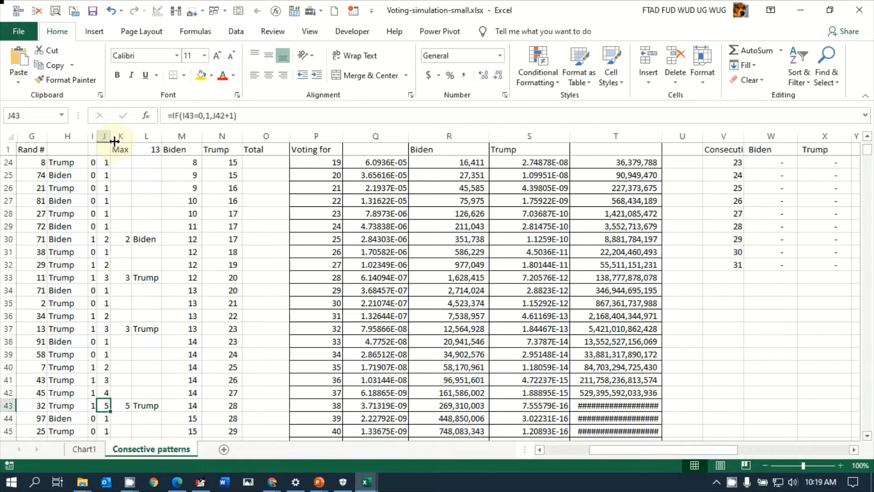
pyautogui.press('Down')
pyautogui.press('Down')
pyautogui.press('Down')
pyautogui.press('Down')
pyautogui.press('Down')
pyautogui.press('Down')
pyautogui.press('Down')
pyautogui.press('Down')
pyautogui.press('Down')
pyautogui.press('Down')
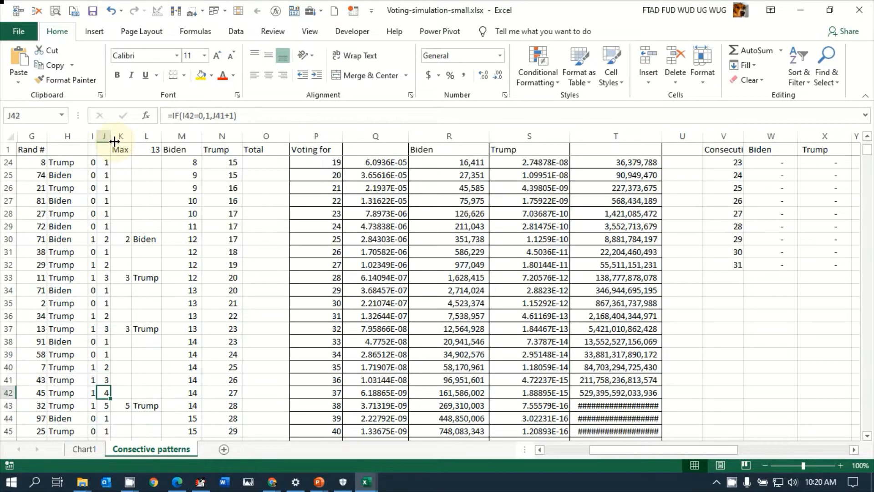
pyautogui.press('Down')
pyautogui.press('Down')
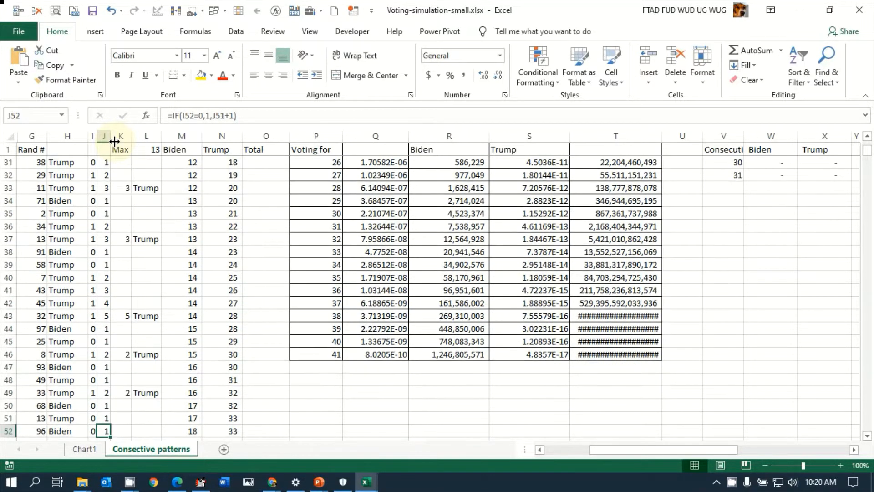
# Review the consecutive-vote counts in column J from row 52 back up towards the start of the data.
pyautogui.press('Up')
pyautogui.press('Up')
pyautogui.press('Up')
pyautogui.press('Up')
pyautogui.press('Up')
pyautogui.press('Up')
pyautogui.press('Up')
pyautogui.press('Up')
pyautogui.press('Up')
pyautogui.press('Up')
pyautogui.press('Up')
pyautogui.press('Up')
pyautogui.press('Up')
pyautogui.press('Up')
pyautogui.press('Up')
pyautogui.press('Up')
pyautogui.press('Up')
pyautogui.press('Up')
pyautogui.press('Up')
pyautogui.press('Up')
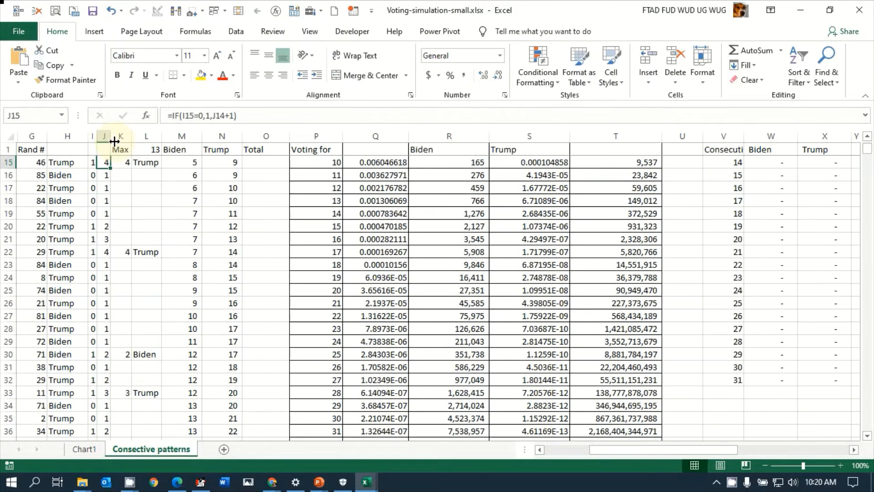
# Compare the run-length formula in K3 with the consecutive count in J3 and the match flag in I3.
pyautogui.press('Down')
pyautogui.press('Right')
pyautogui.press('Down')
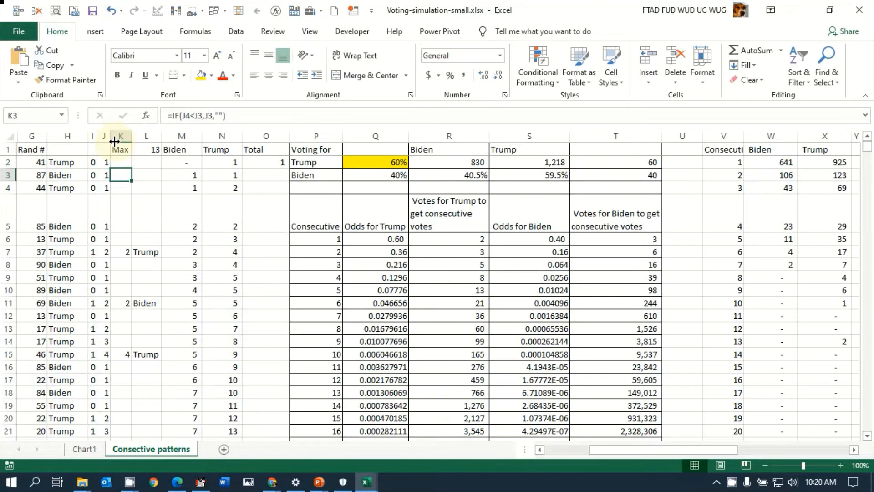
pyautogui.press('Left')
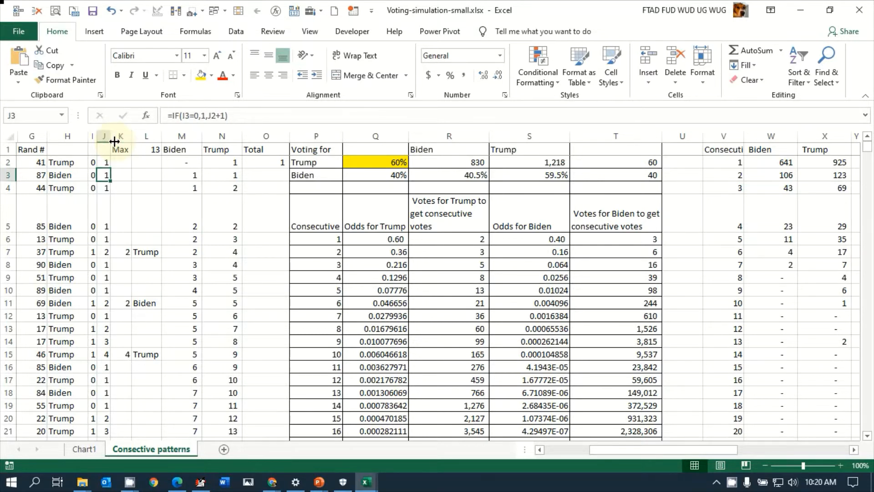
pyautogui.press('Right')
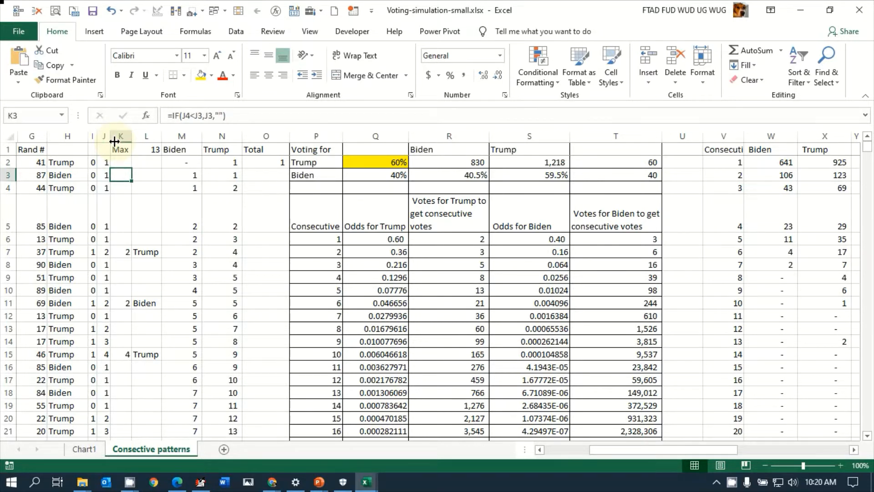
pyautogui.press('Left')
pyautogui.press('Left')
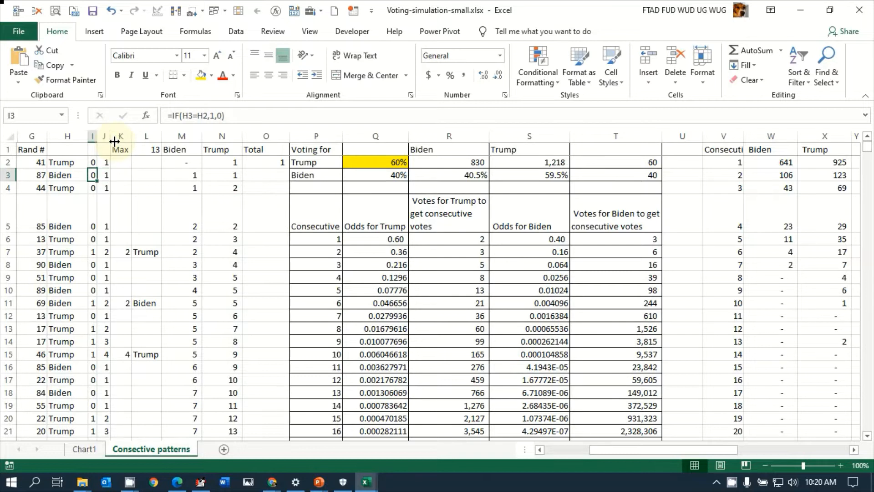
pyautogui.press('Right')
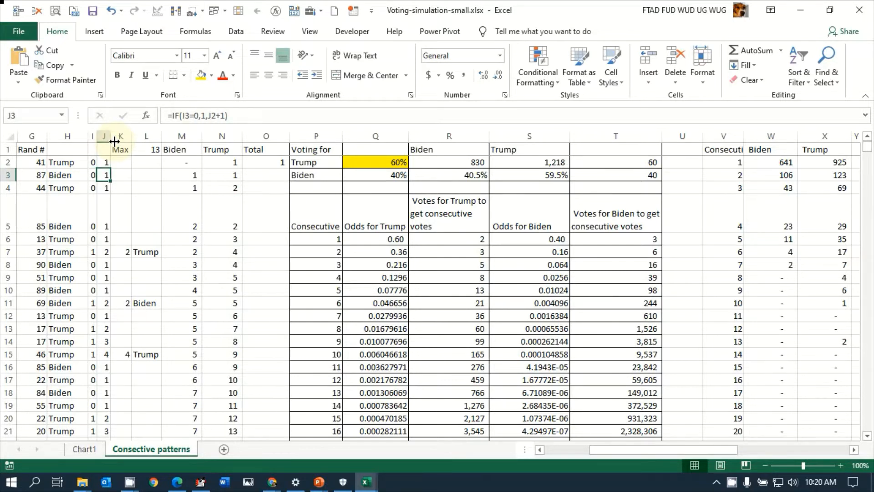
pyautogui.press('Left')
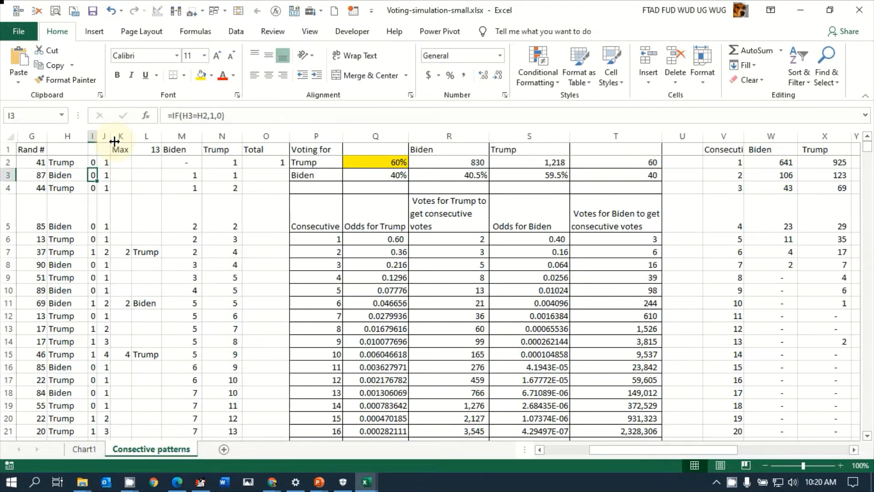
pyautogui.press('Right')
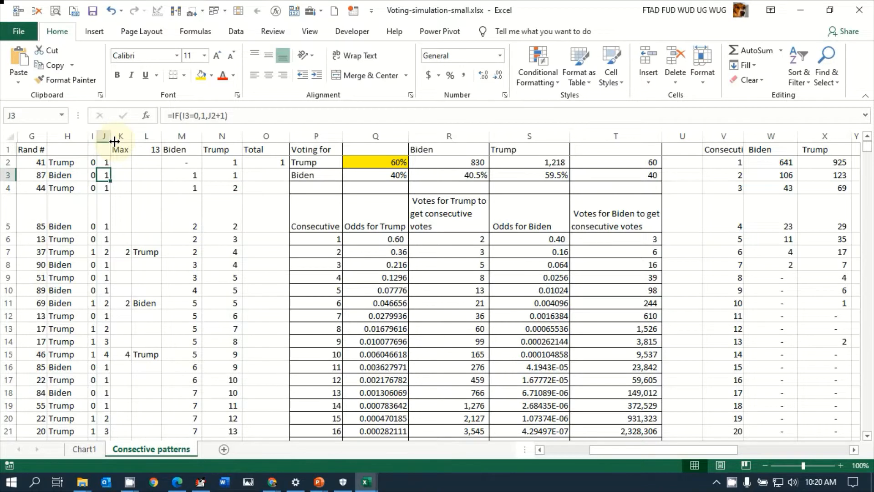
pyautogui.press('Right')
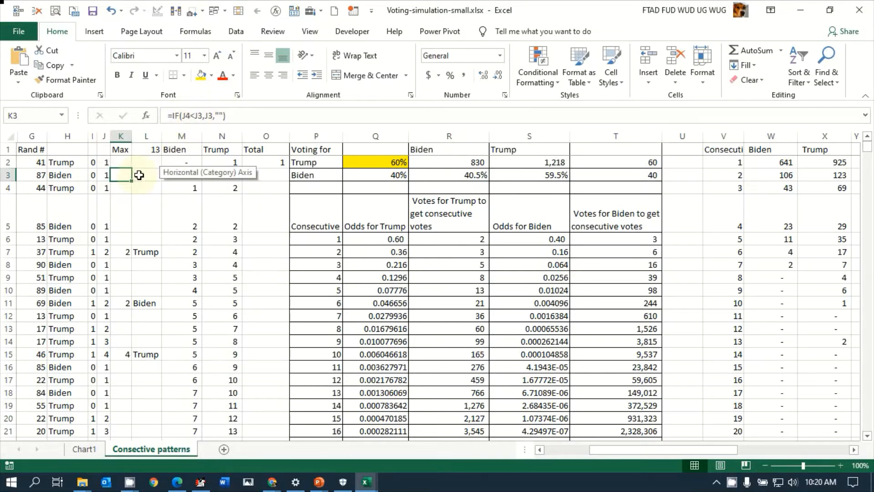
# Trace the run-length formula in column K from row 3 down to the end of the Trump run in K7.
pyautogui.press('Left')
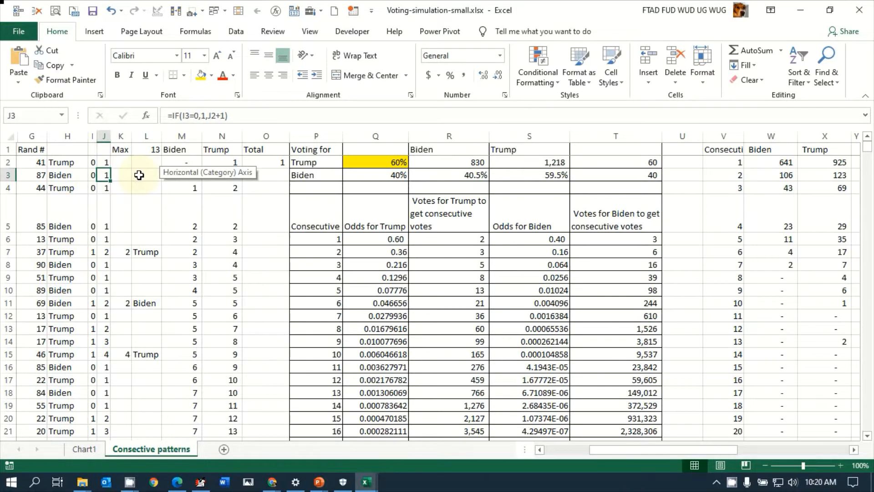
pyautogui.press('Right')
pyautogui.press('Down')
pyautogui.press('Down')
pyautogui.press('Down')
pyautogui.press('Down')
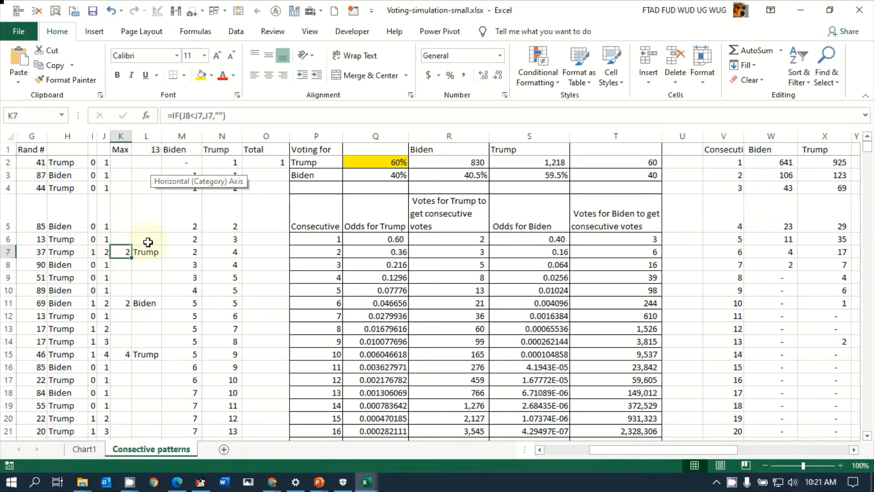
# Examine the longest-run formula in L1 and recalculate the simulation six times at the 60% Trump share.
pyautogui.click(152, 148)
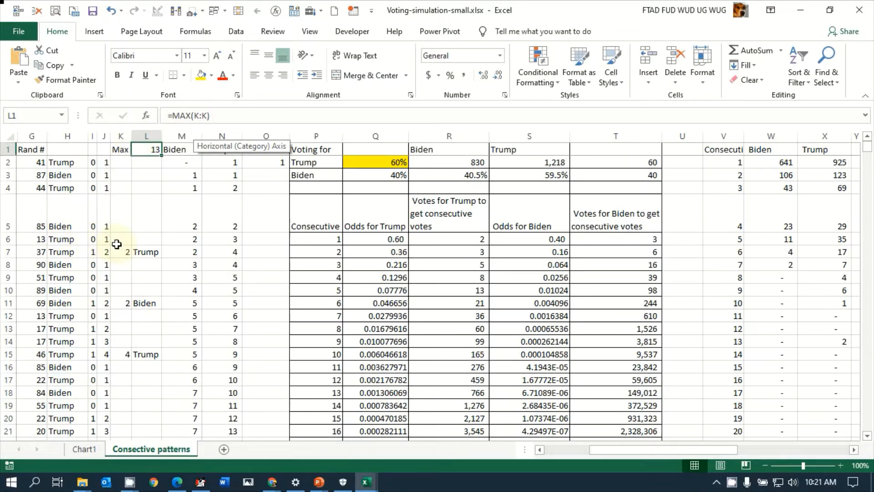
pyautogui.press('F9')
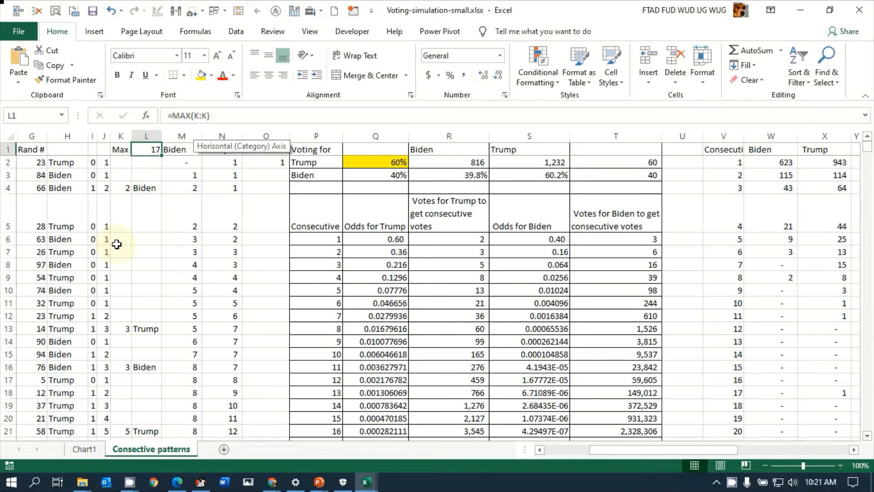
pyautogui.press('F9')
pyautogui.press('F9')
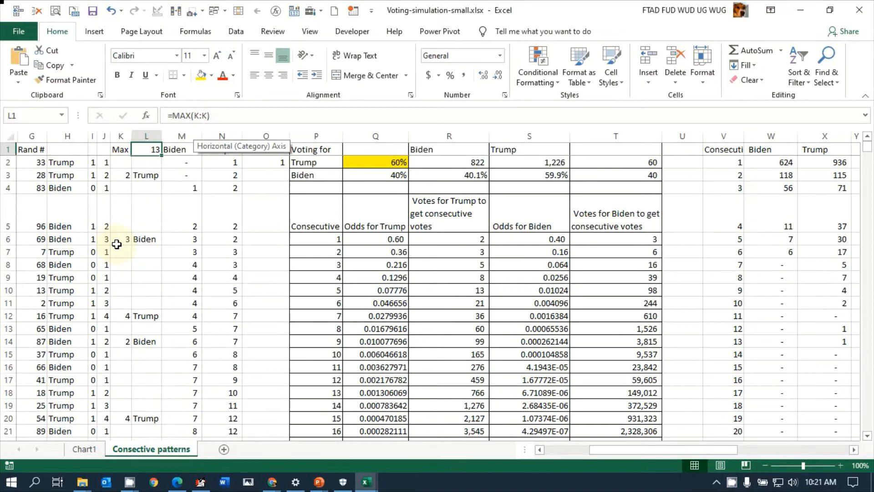
pyautogui.press('F9')
pyautogui.press('F9')
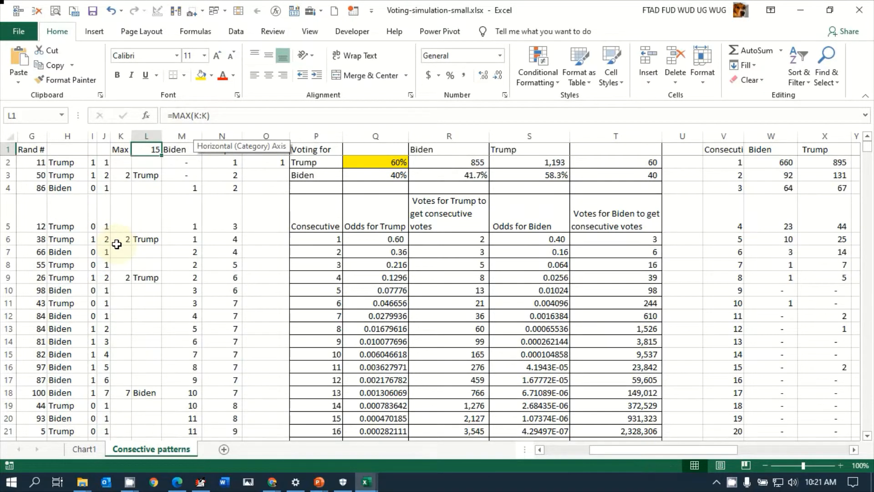
pyautogui.press('F9')
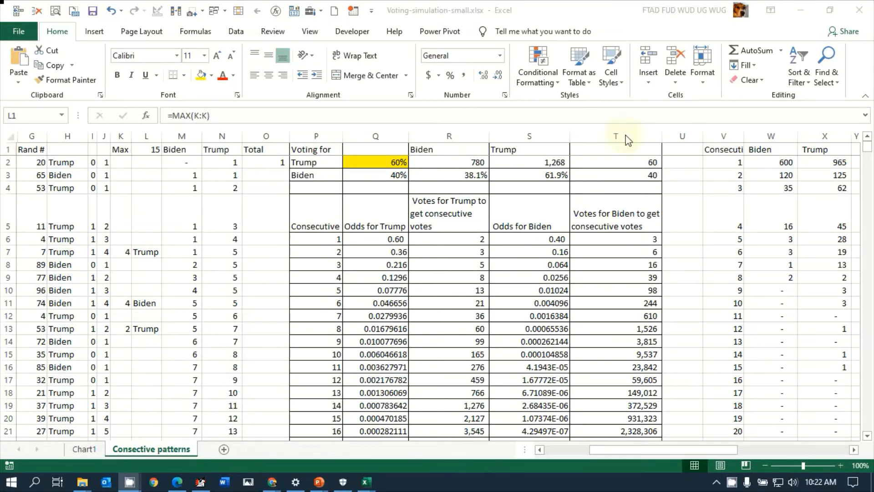
# Set Trump's voting share in Q2 to 50% and recalculate the simulation three times.
pyautogui.click(354, 159)
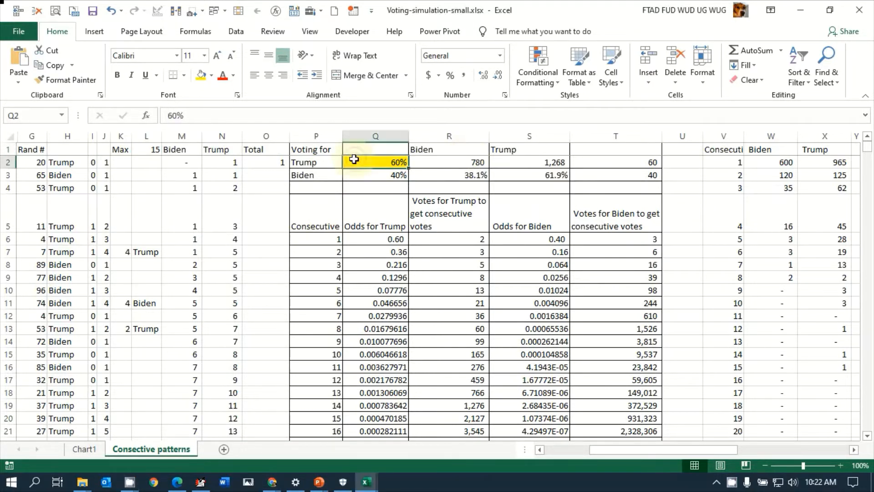
pyautogui.write('50')
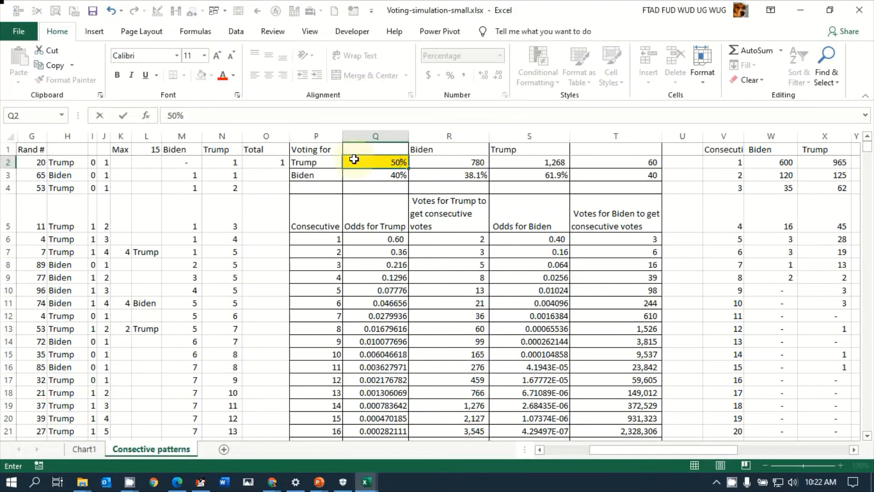
pyautogui.press('Return')
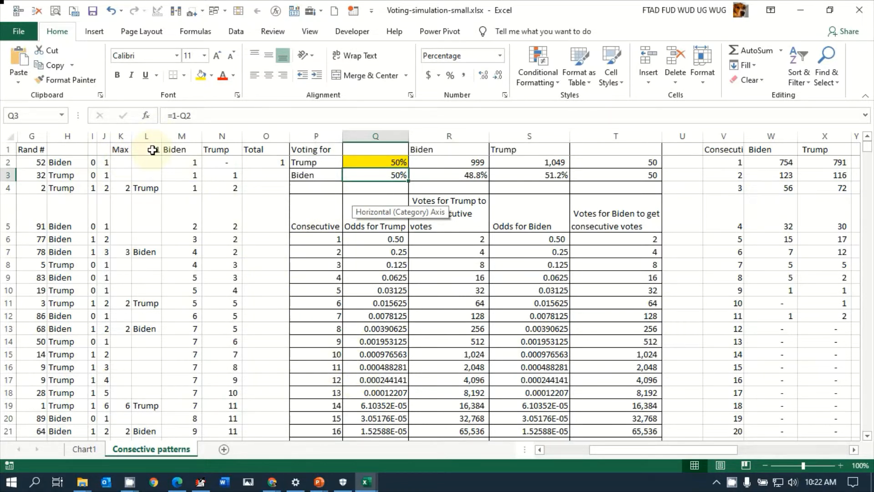
pyautogui.press('F9')
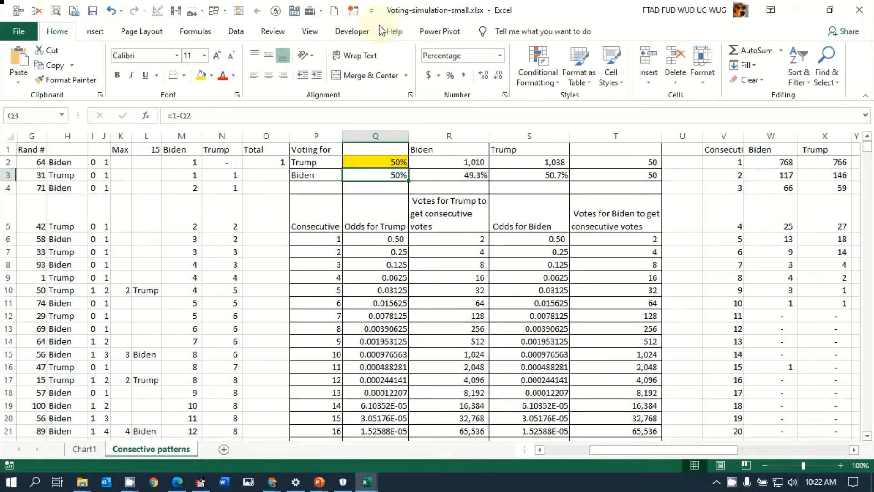
pyautogui.press('F9')
pyautogui.press('F9')
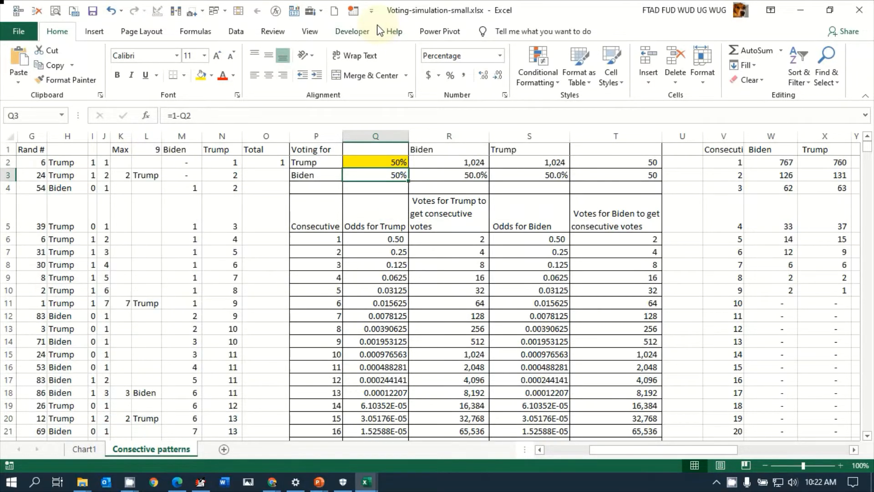
# Check the number of entries in column G against the votes needed in R16 for 11 consecutive votes.
pyautogui.click(30, 136)
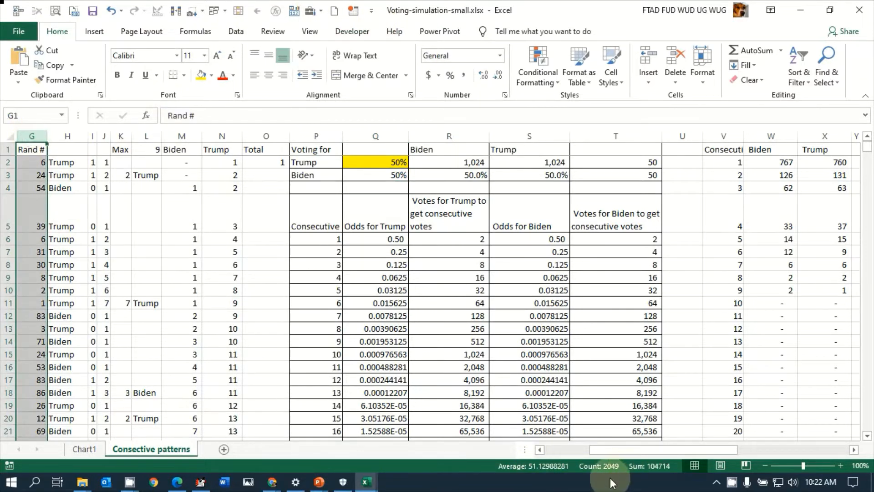
pyautogui.click(338, 329)
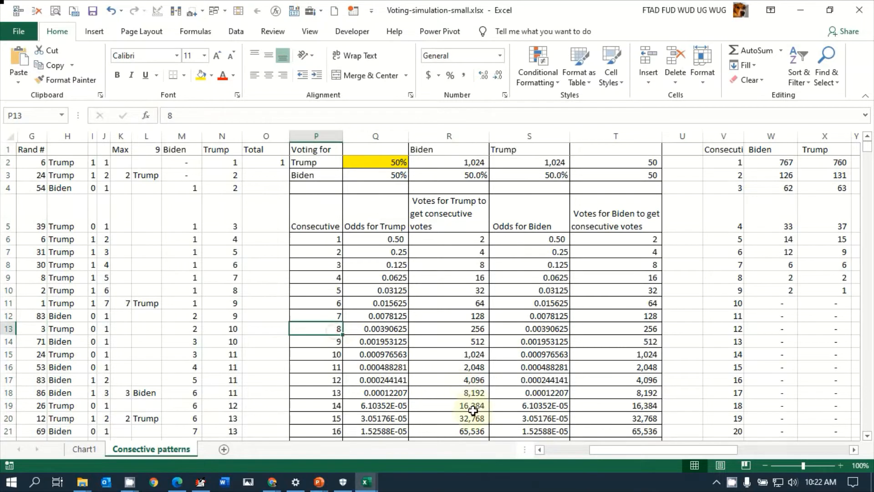
pyautogui.click(455, 367)
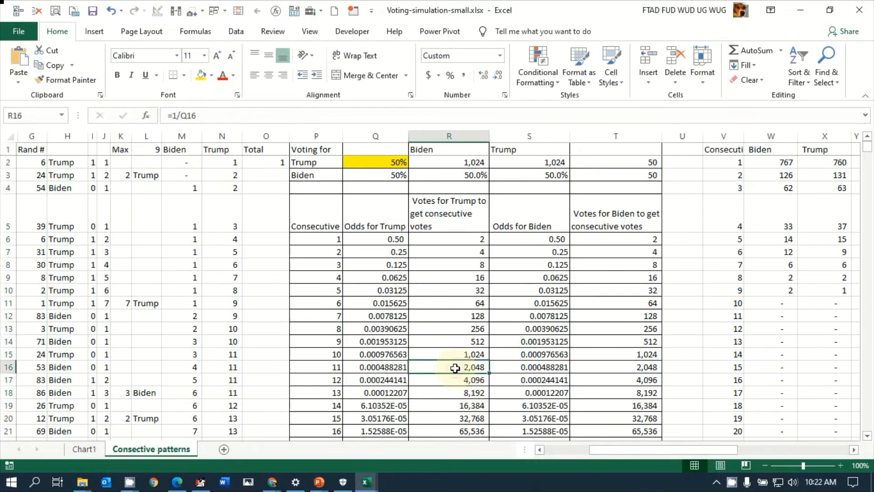
pyautogui.press('Left')
pyautogui.press('Left')
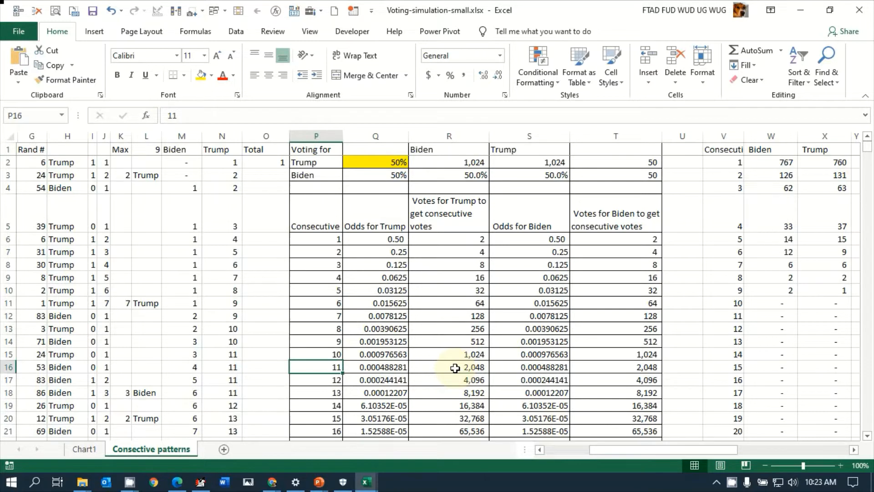
pyautogui.press('Right')
pyautogui.press('Right')
pyautogui.press('Right')
pyautogui.press('Left')
pyautogui.press('Left')
pyautogui.press('Left')
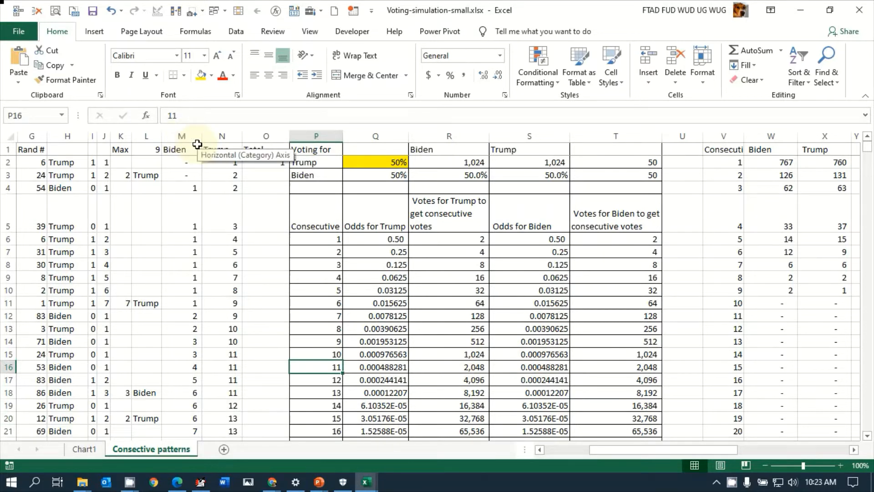
# Recalculate the simulation five times to compare the longest run in L1 at the 50% share.
pyautogui.press('F9')
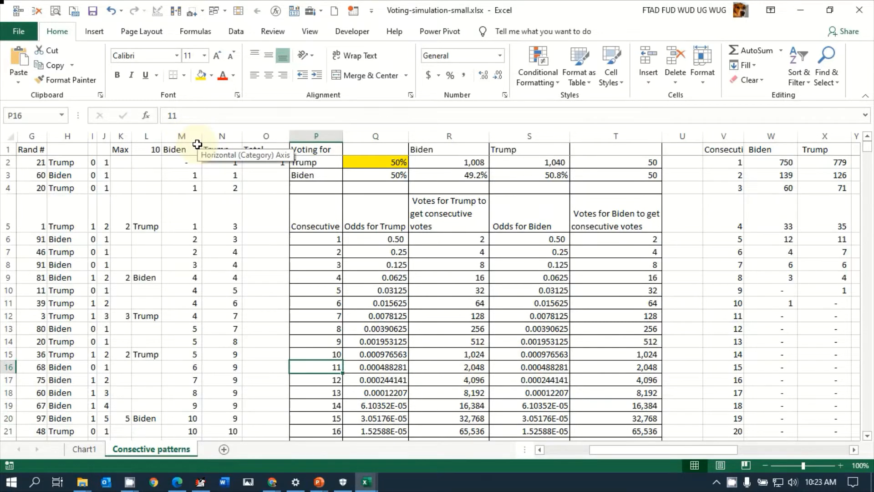
pyautogui.press('F9')
pyautogui.press('F9')
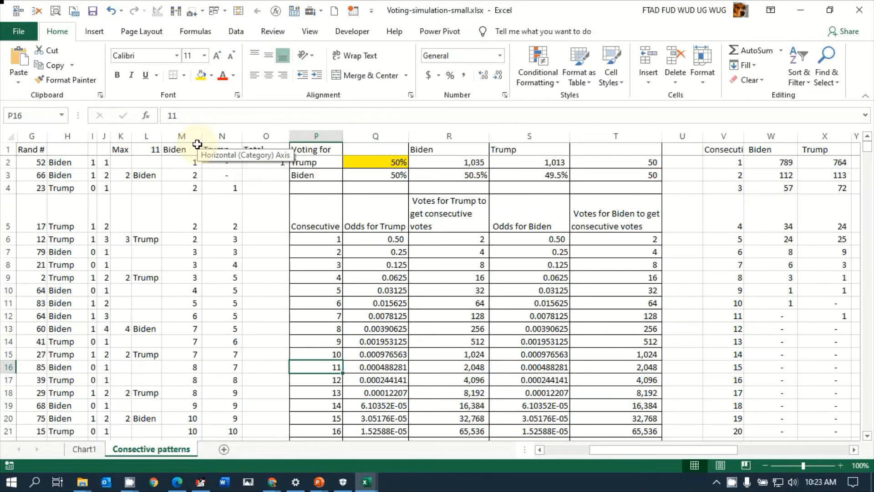
pyautogui.press('F9')
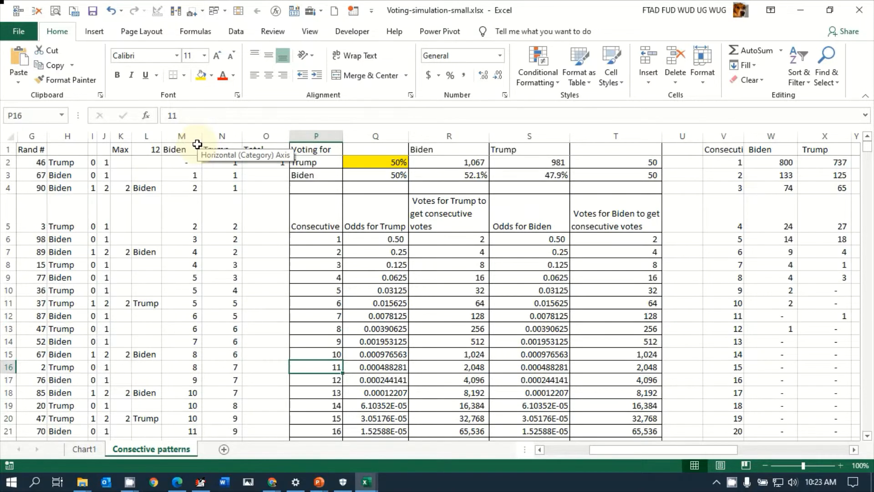
pyautogui.press('F9')
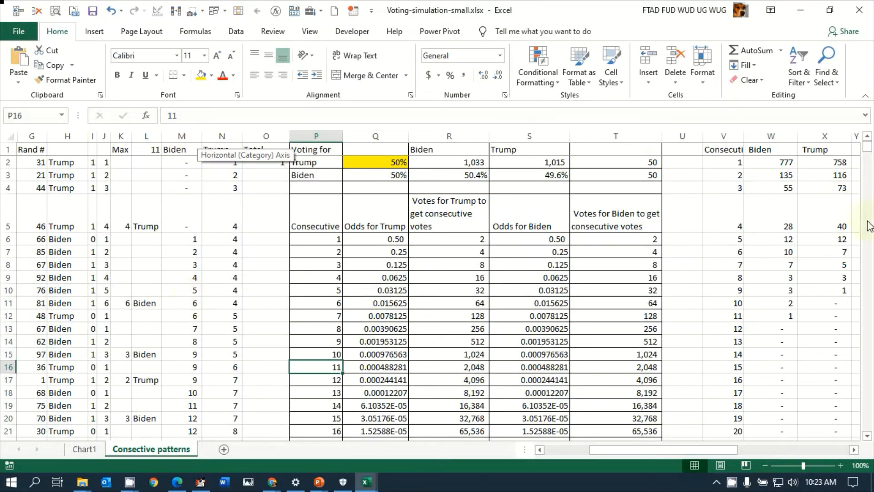
# Inspect the votes needed for 40 consecutive Trump votes in R45.
pyautogui.moveTo(866, 436); pyautogui.dragTo(867, 437)
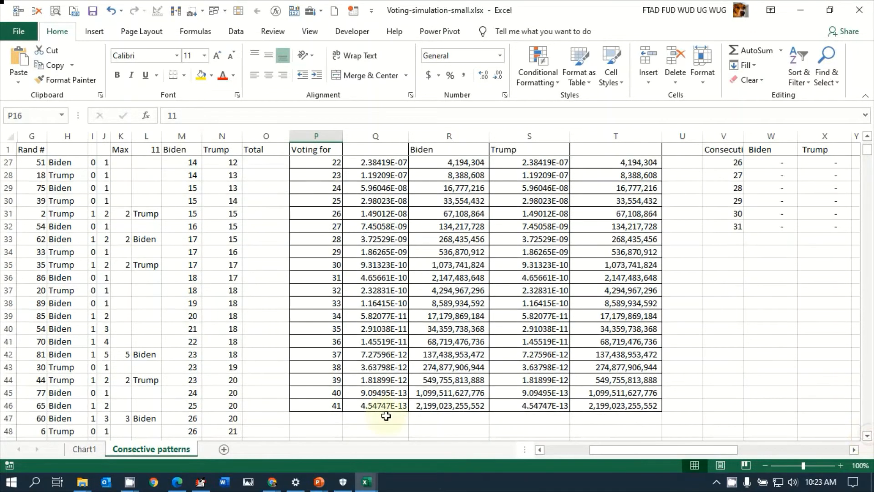
pyautogui.click(452, 392)
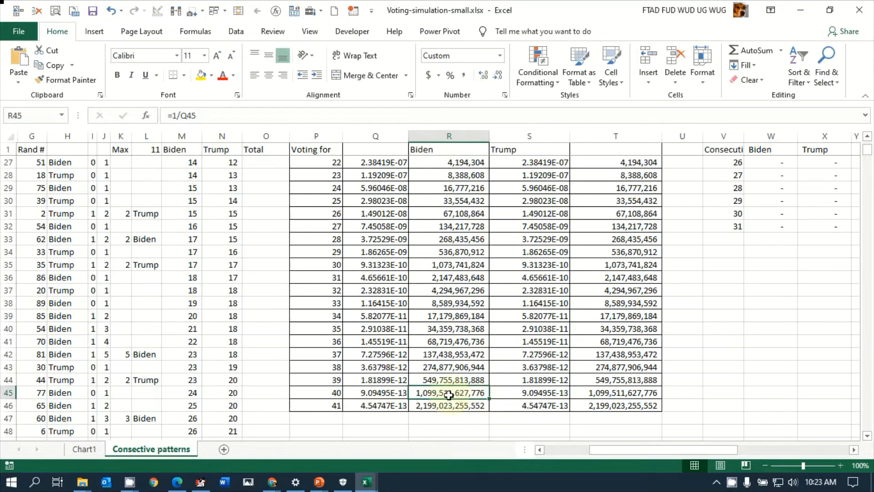
# Extend the consecutive-vote, Trump odds and votes-needed columns P to R from row 46 down to 50 consecutive votes in row 55.
pyautogui.click(316, 392)
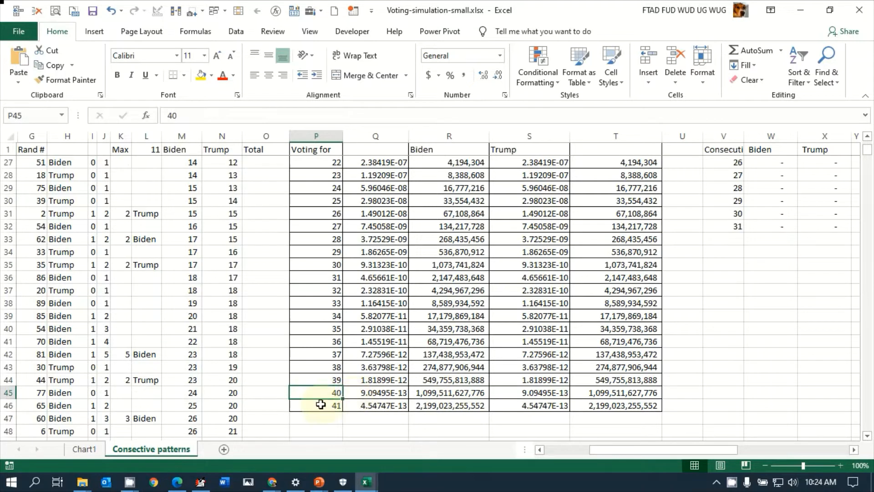
pyautogui.moveTo(321, 405); pyautogui.dragTo(430, 410)
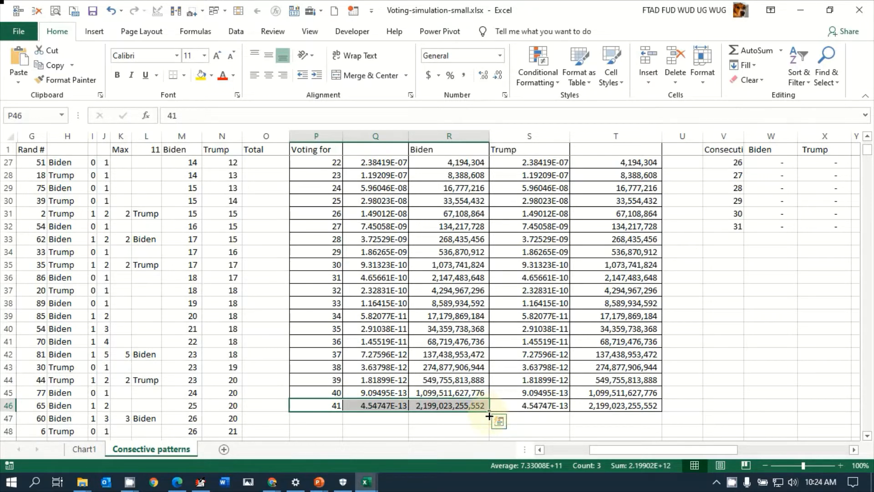
pyautogui.moveTo(489, 413); pyautogui.dragTo(483, 433)
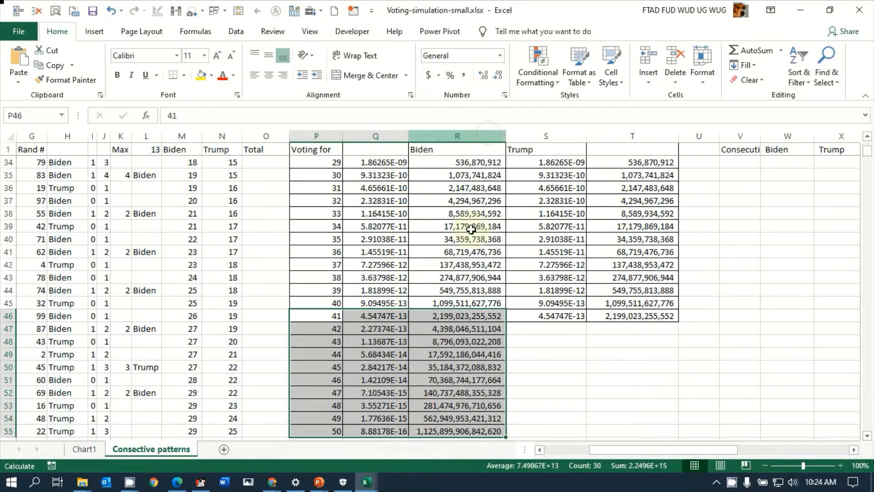
# Recalculate the simulation once and check the 40 and 50 consecutive-vote rows in column P.
pyautogui.press('F9')
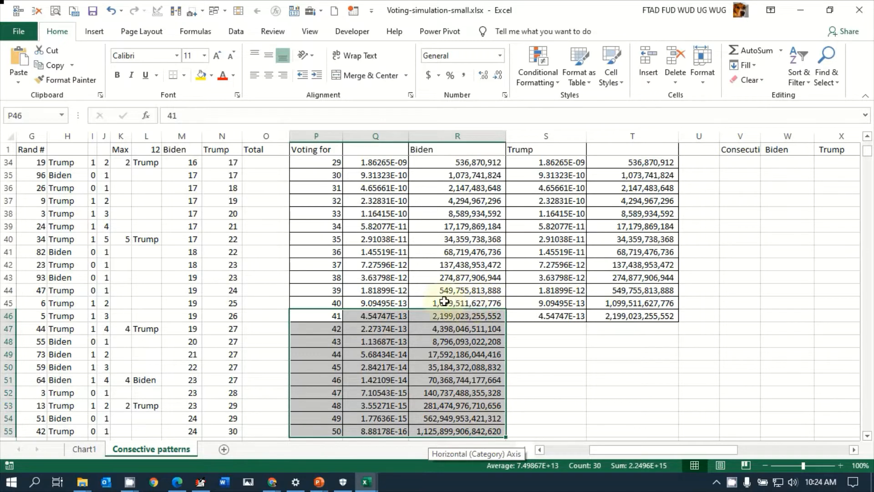
pyautogui.click(340, 303)
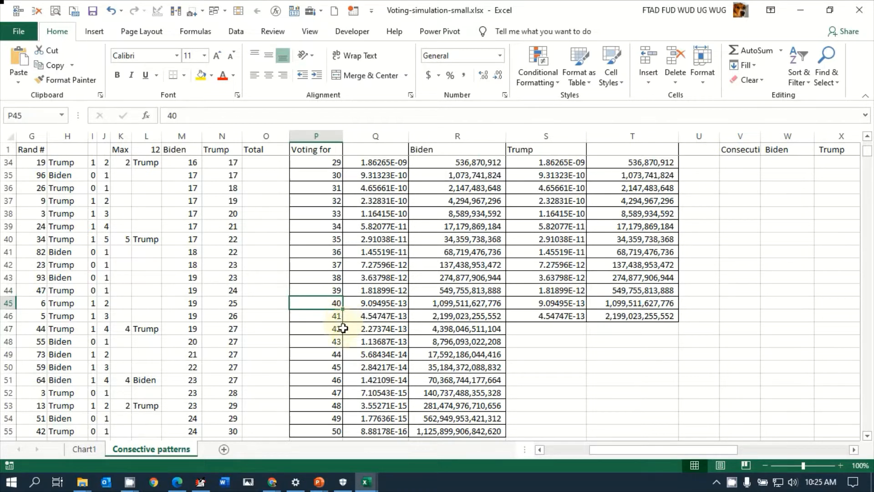
pyautogui.click(328, 429)
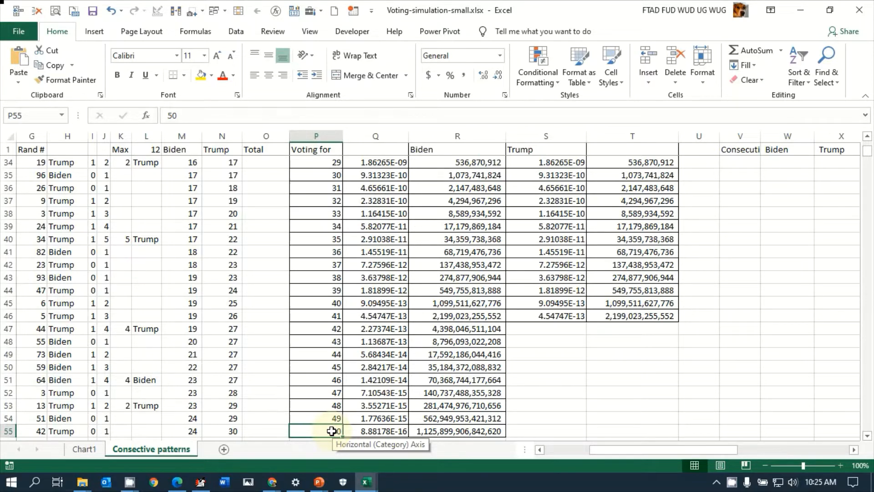
# Inspect the formulas that record each run's length and candidate in K6, L6 and L10.
pyautogui.scroll(10, 332, 431)
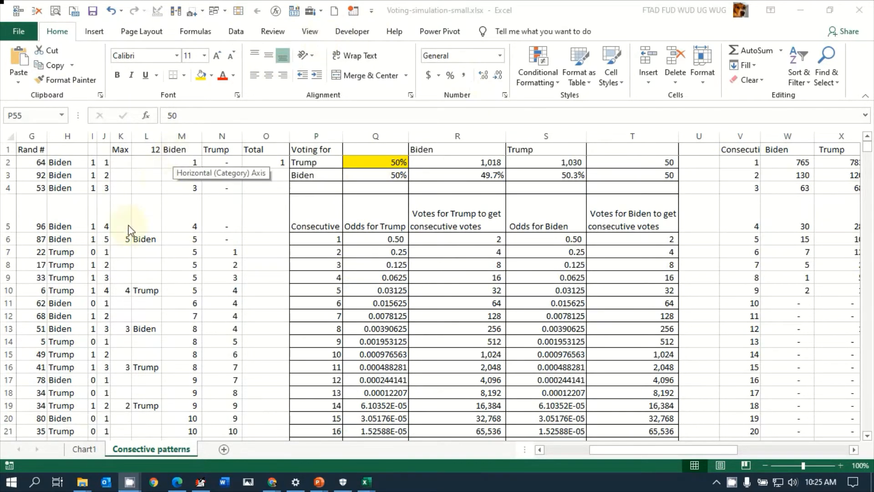
pyautogui.click(144, 236)
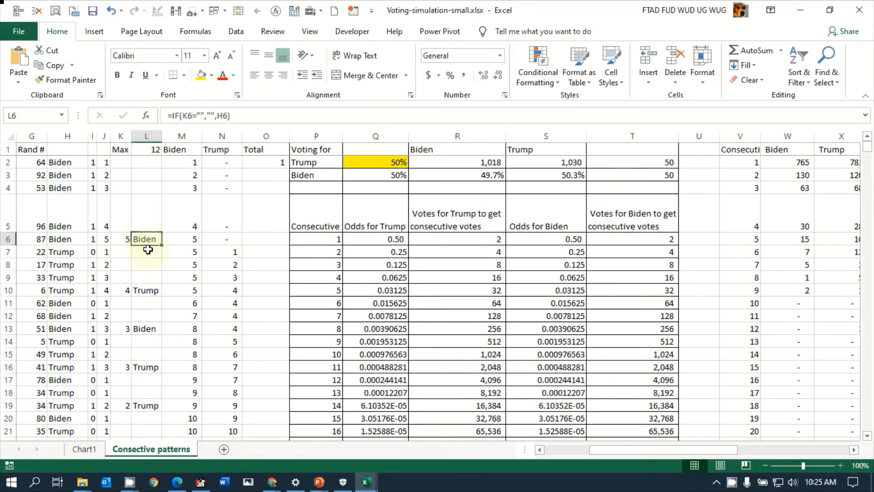
pyautogui.press('Left')
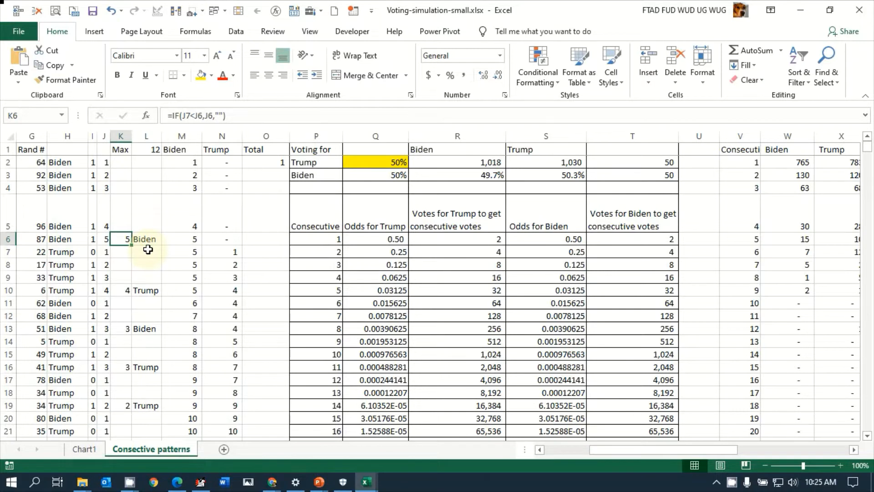
pyautogui.press('Down')
pyautogui.press('Up')
pyautogui.press('Right')
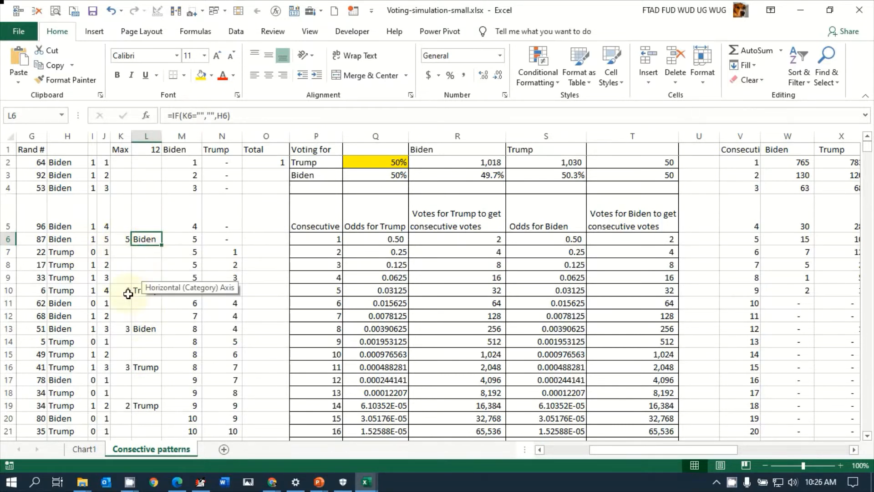
pyautogui.click(145, 290)
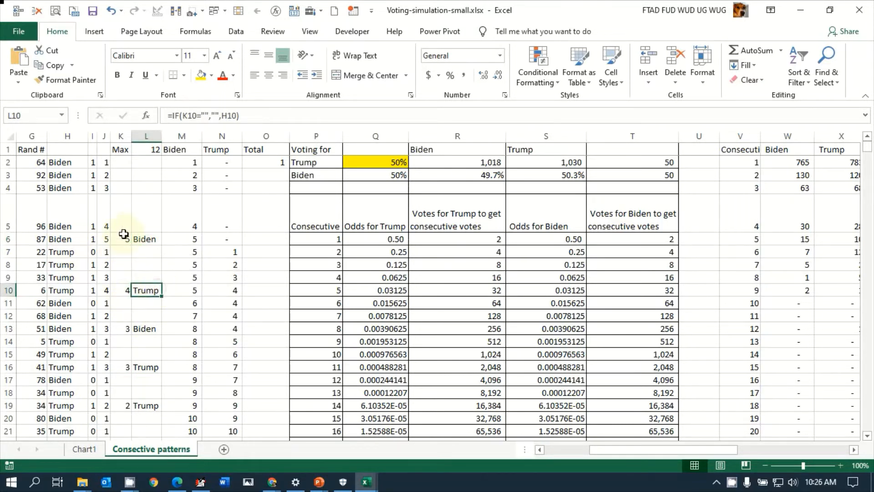
# Examine how the Biden tally formulas in M2 and M3 compare each vote with the candidate name in M1.
pyautogui.click(181, 158)
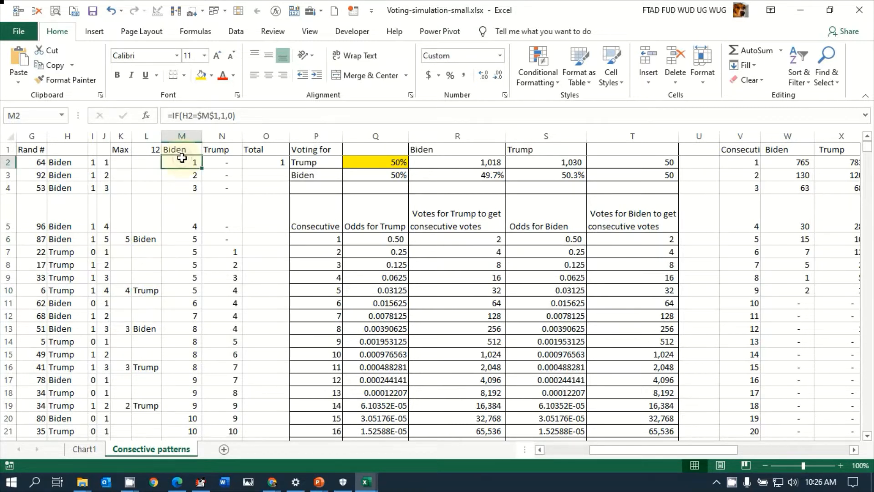
pyautogui.press('Up')
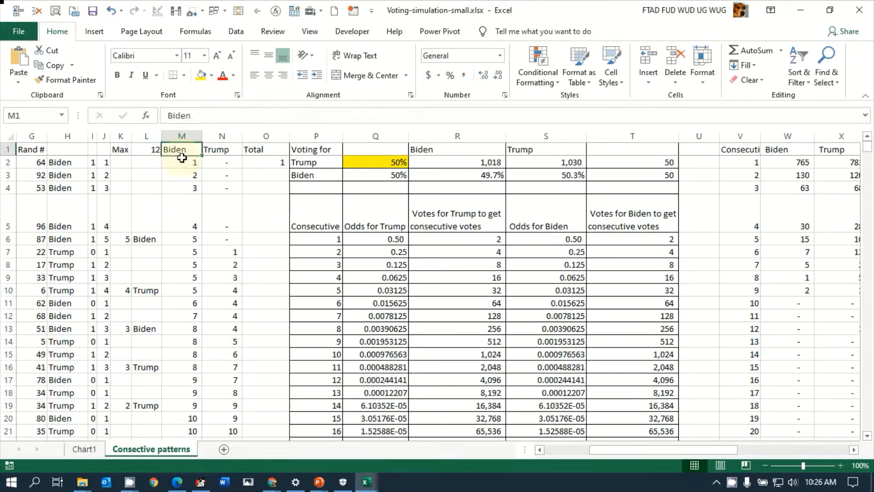
pyautogui.press('Down')
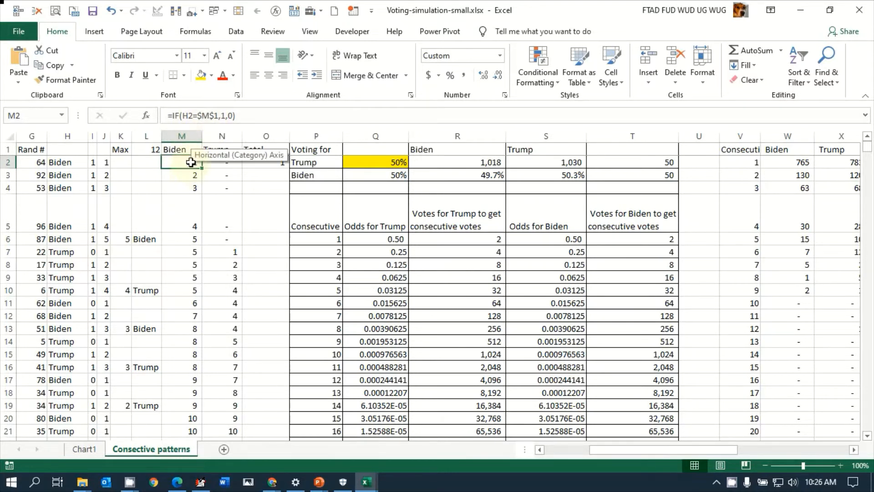
pyautogui.press('Down')
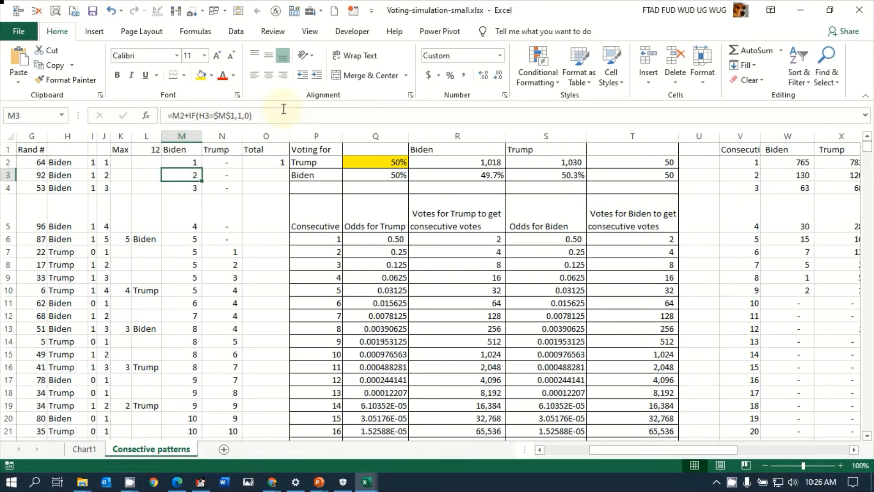
pyautogui.press('Down')
pyautogui.press('Up')
pyautogui.press('Up')
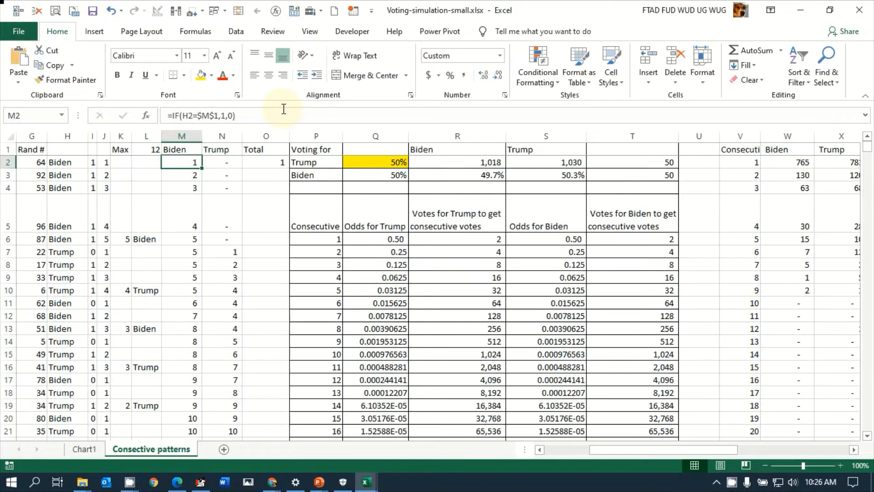
pyautogui.press('Down')
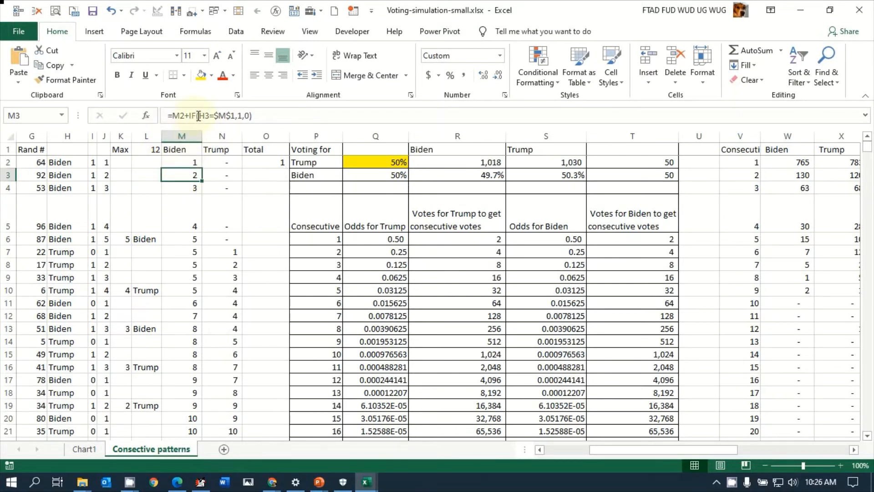
# Compare the starting tally formula in M2 with the cumulative formulas in M3 to M5.
pyautogui.click(189, 164)
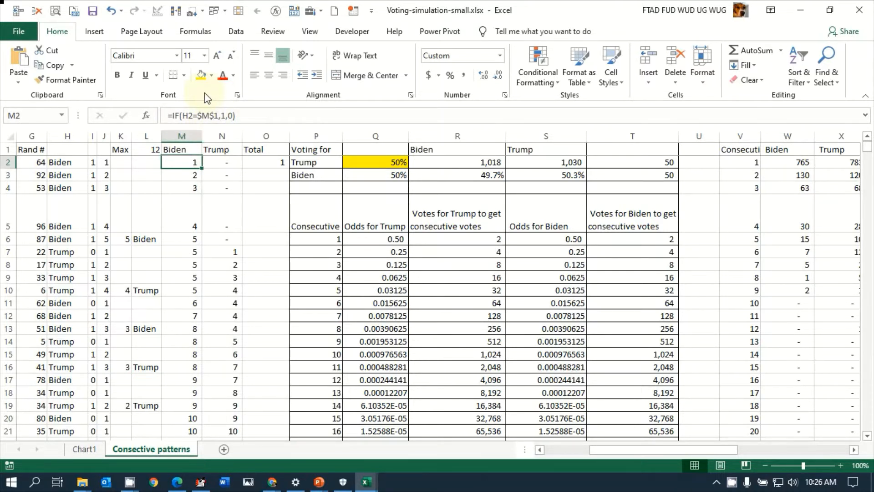
pyautogui.press('Down')
pyautogui.press('Up')
pyautogui.press('Down')
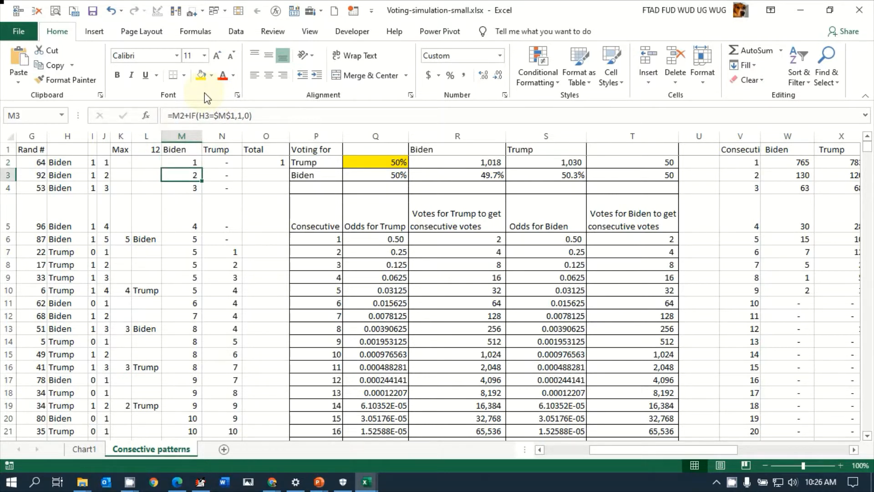
pyautogui.press('Down')
pyautogui.press('Down')
pyautogui.press('Up')
pyautogui.press('Up')
pyautogui.press('Up')
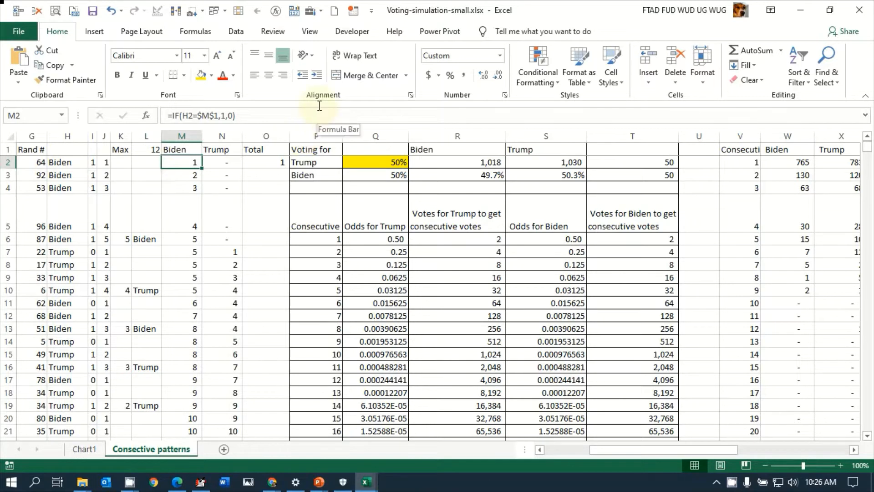
# Trace the running tallies through the Biden run to M7, the Trump run in N7 to N10, and back to Biden in M11.
pyautogui.press('Down')
pyautogui.press('Down')
pyautogui.press('Down')
pyautogui.press('Down')
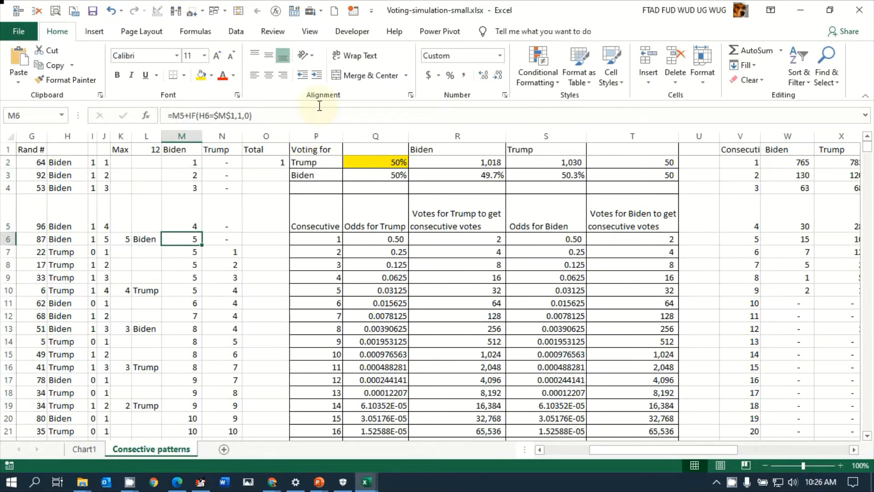
pyautogui.press('Down')
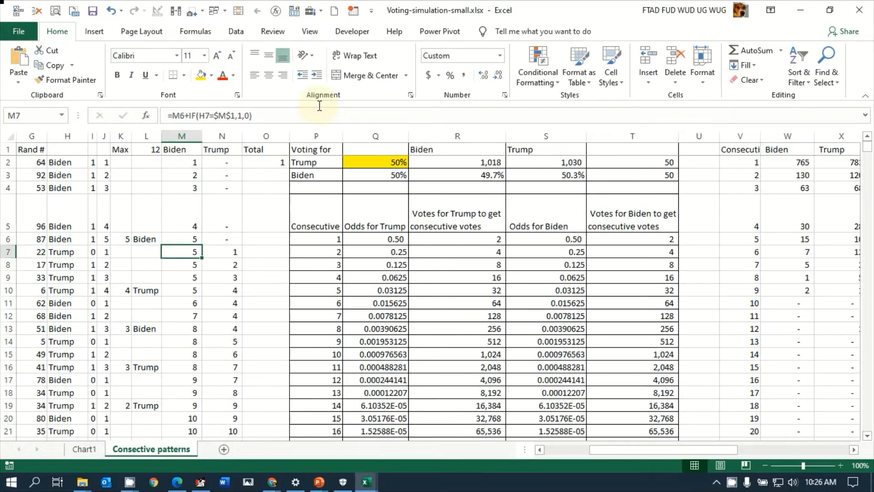
pyautogui.press('Right')
pyautogui.press('Down')
pyautogui.press('Down')
pyautogui.press('Down')
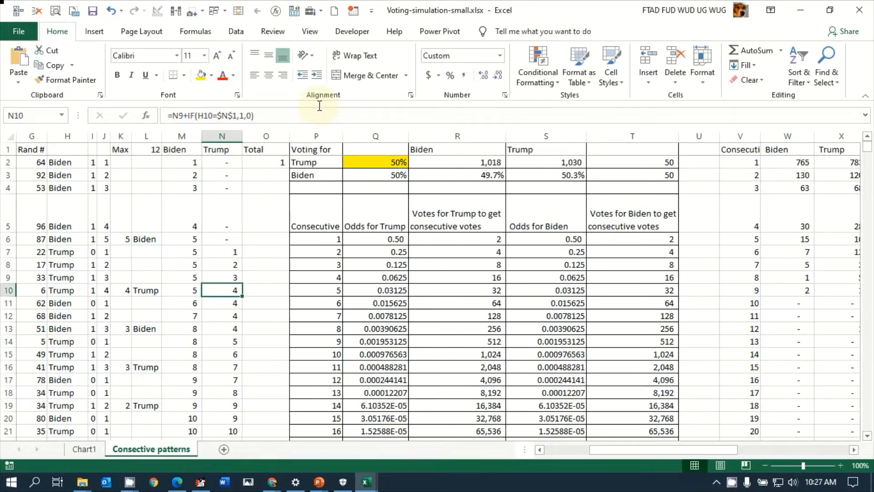
pyautogui.press('Down')
pyautogui.press('Left')
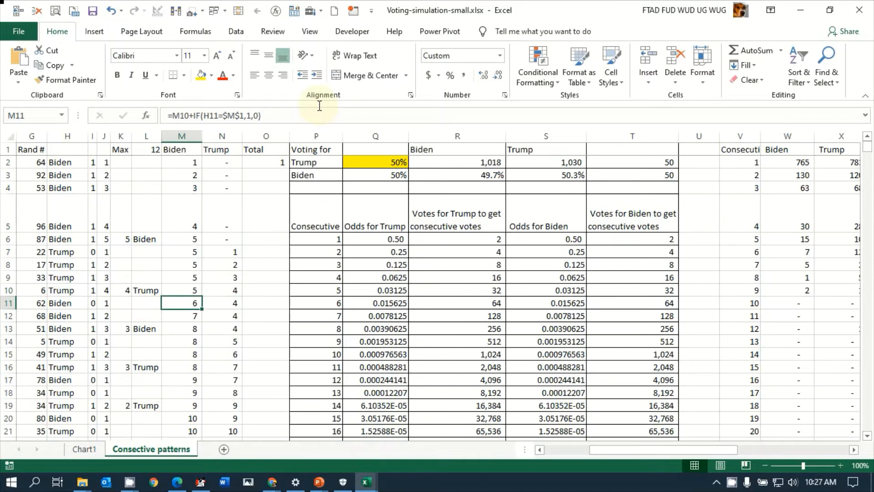
# Follow the Biden running tally down column M past M14 and return to the cumulative formula in M3.
pyautogui.press('Down')
pyautogui.press('Down')
pyautogui.press('Down')
pyautogui.press('Down')
pyautogui.press('Up')
pyautogui.press('Up')
pyautogui.press('Up')
pyautogui.press('Up')
pyautogui.press('Up')
pyautogui.press('Up')
pyautogui.press('Up')
pyautogui.press('Up')
pyautogui.press('Up')
pyautogui.press('Up')
pyautogui.press('Up')
pyautogui.press('Up')
pyautogui.press('Up')
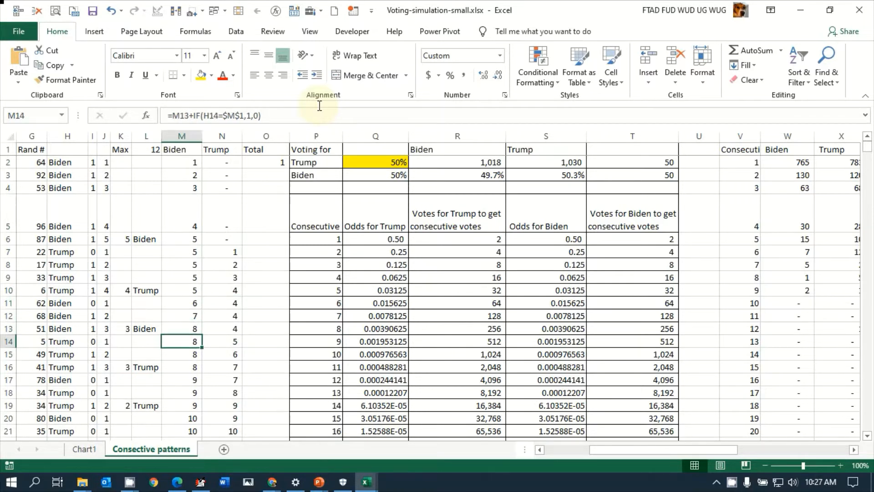
pyautogui.press('Down')
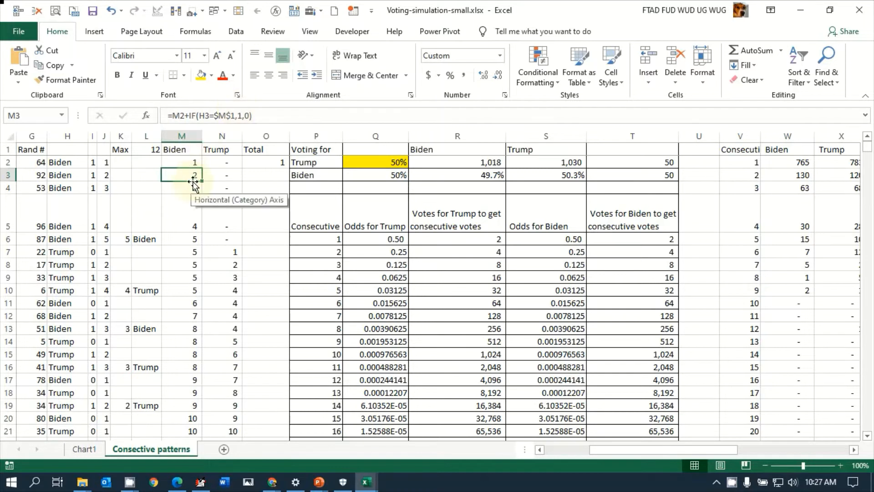
# Inspect the Trump tally formulas in N3 and N7 and both candidates' final tallies in row 2049.
pyautogui.click(215, 173)
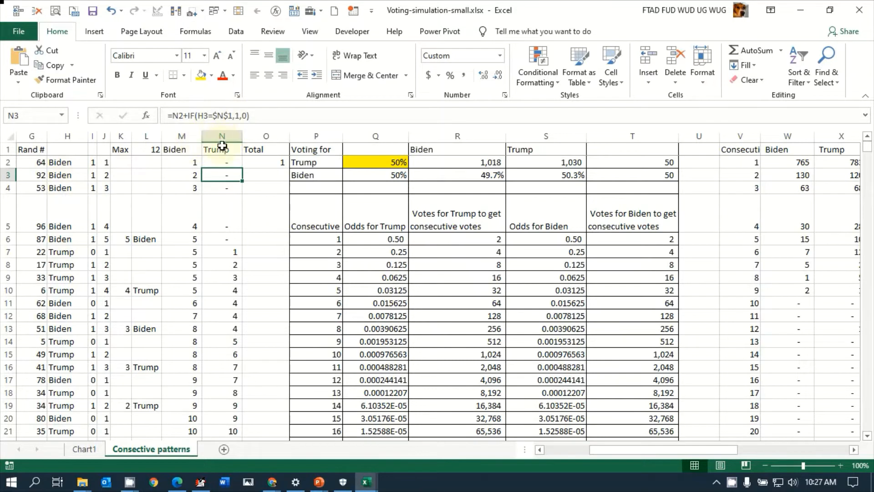
pyautogui.click(222, 253)
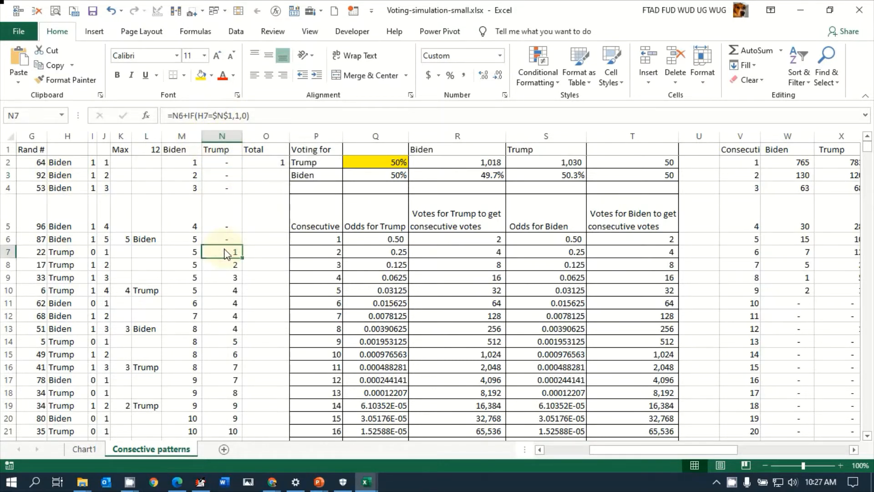
pyautogui.hotkey('ctrl', 'Down')
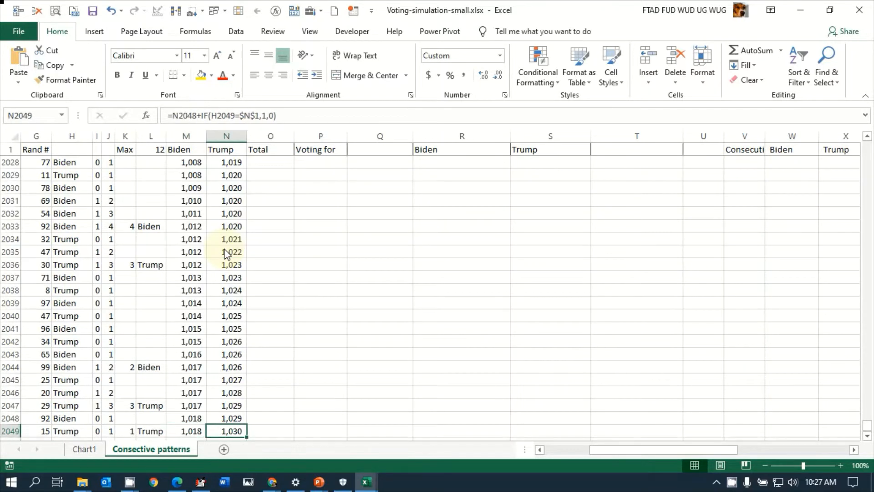
pyautogui.press('Left')
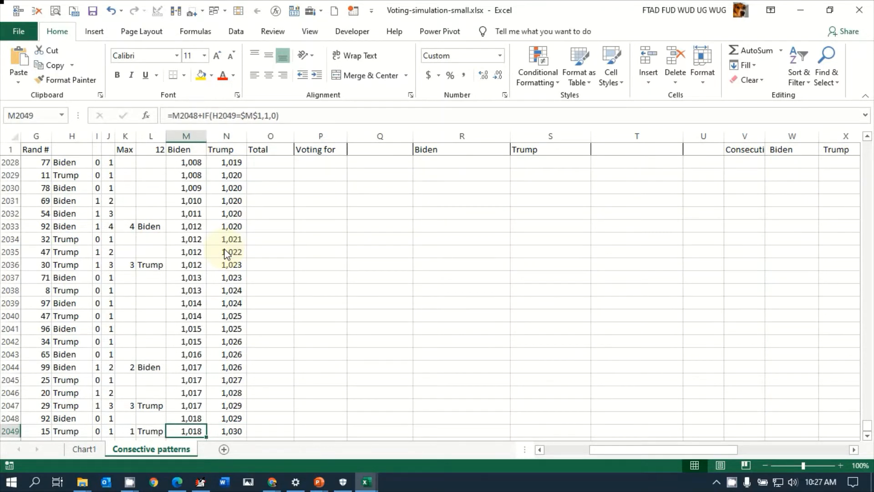
# Recalculate the simulation five times to compare the final Biden and Trump tallies in row 2049.
pyautogui.press('F9')
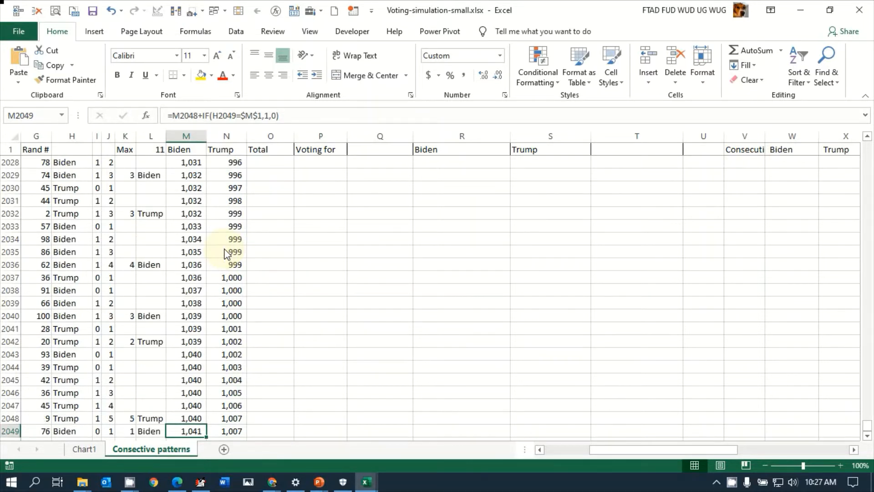
pyautogui.press('F9')
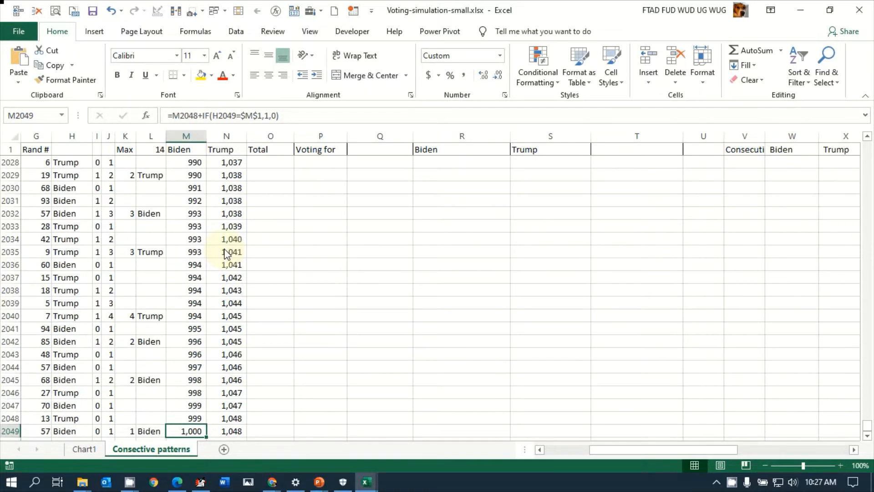
pyautogui.press('F9')
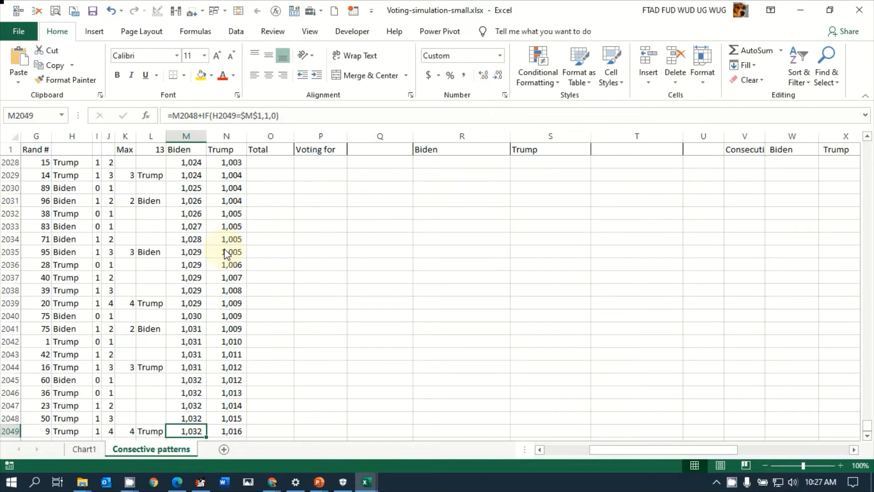
pyautogui.press('F9')
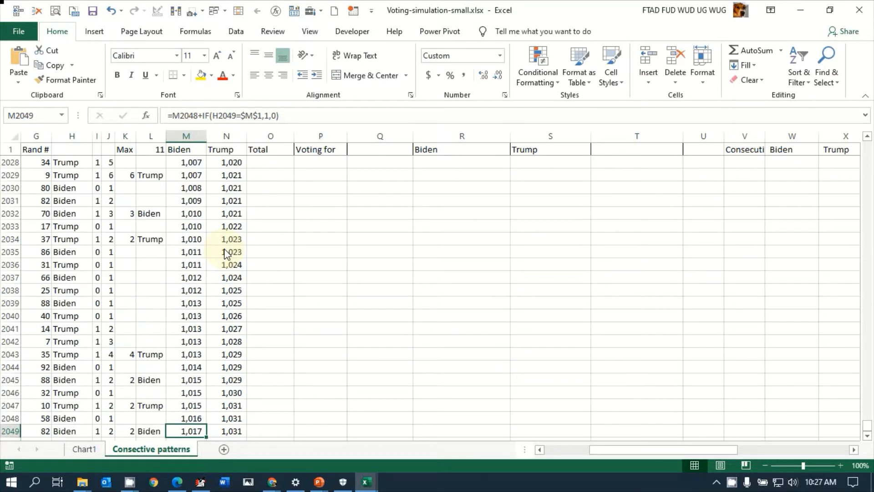
pyautogui.press('F9')
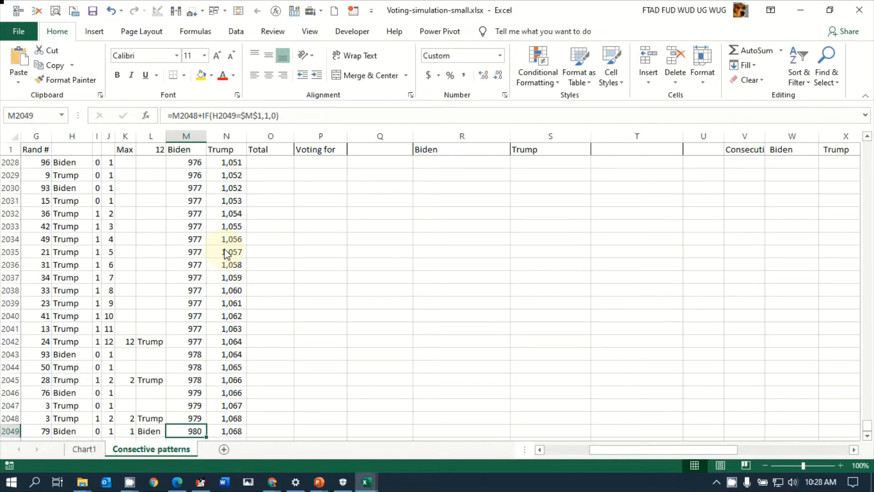
# Return to the start of the Biden tally and inspect the formulas in M2 and M3 and the Biden share in R3.
pyautogui.hotkey('ctrl', 'Up')
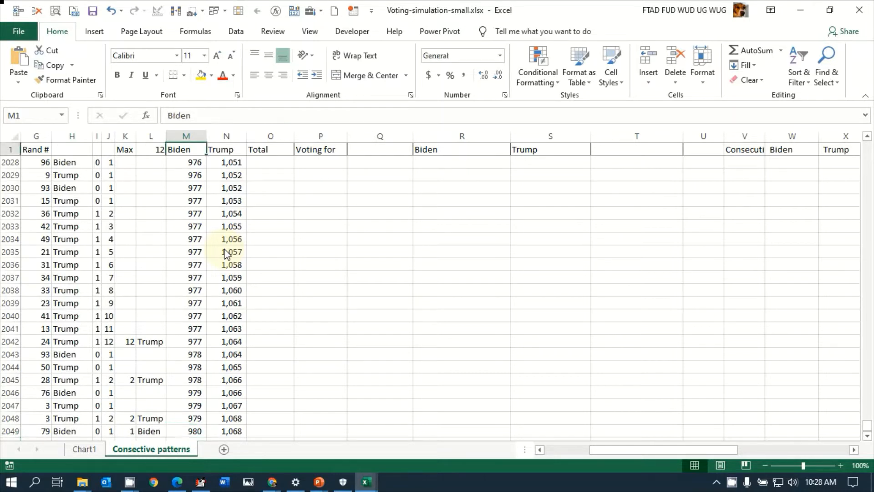
pyautogui.press('Down')
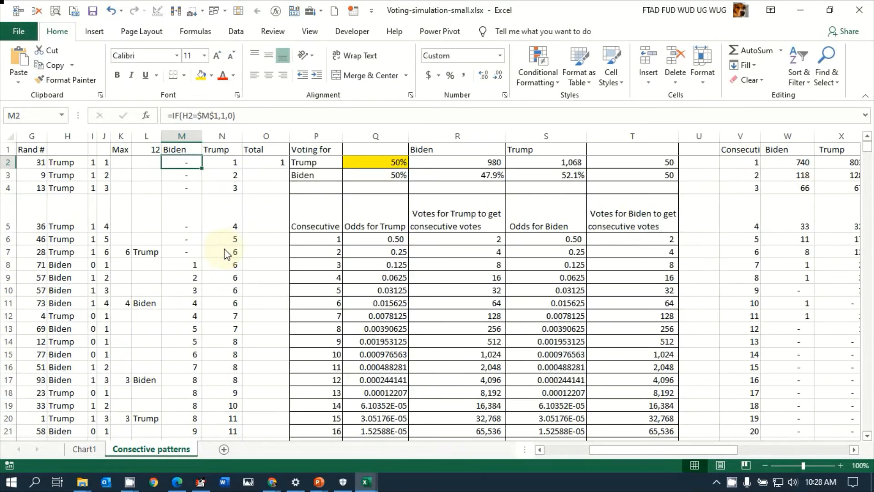
pyautogui.press('Down')
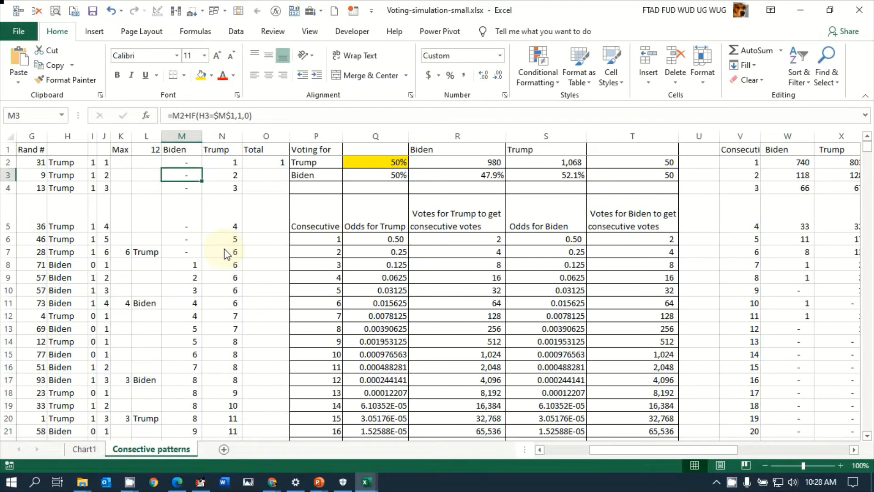
pyautogui.press('Right')
pyautogui.press('Right')
pyautogui.press('Right')
pyautogui.press('Right')
pyautogui.press('Right')
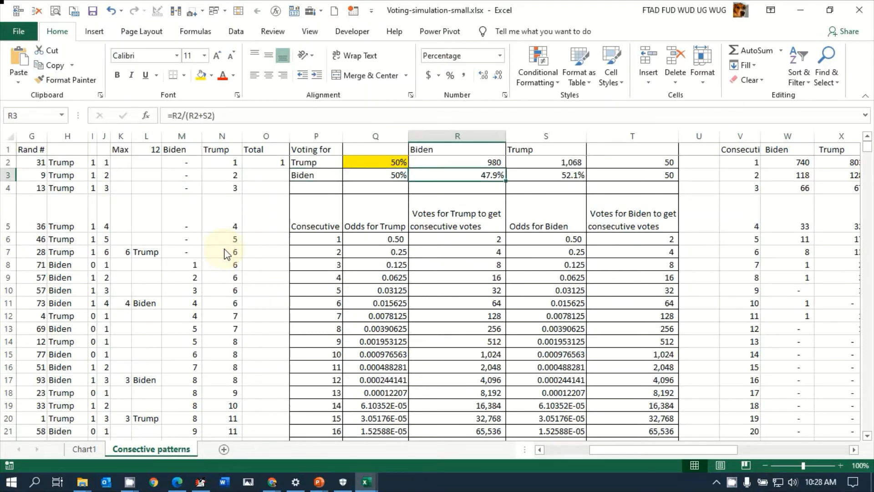
# Inspect the Trump probability in Q2, the Biden probability formula in Q3 and the neighbouring vote share formulas in row 3.
pyautogui.press('Left')
pyautogui.press('Up')
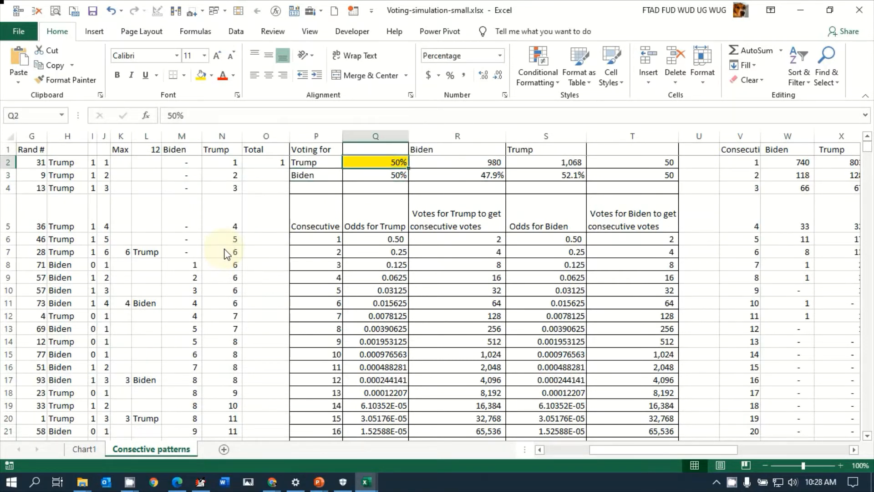
pyautogui.press('Down')
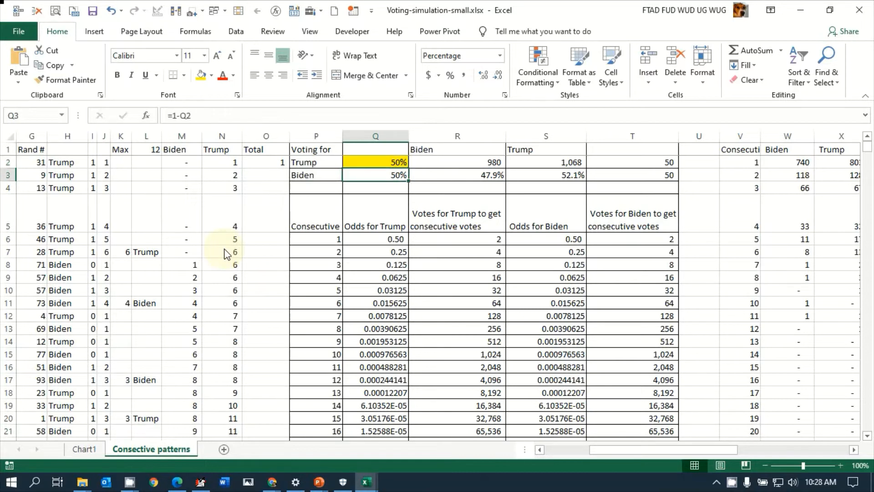
pyautogui.press('Right')
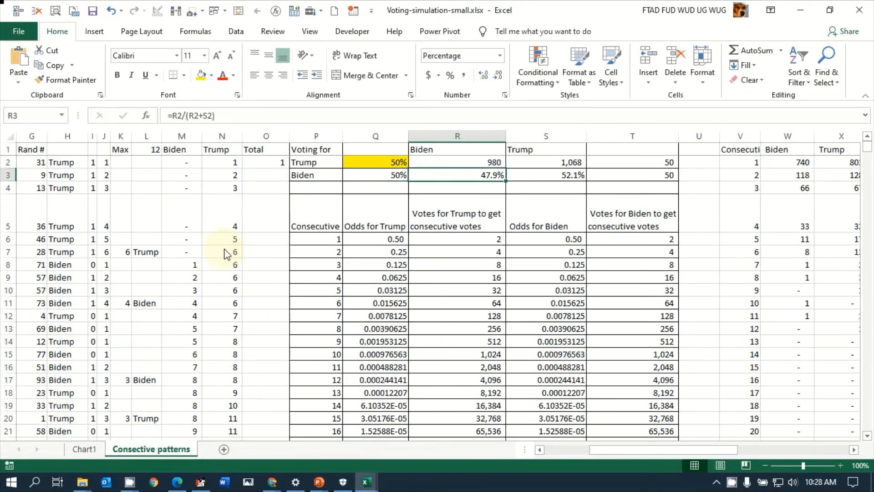
pyautogui.press('Right')
pyautogui.press('Left')
pyautogui.press('Left')
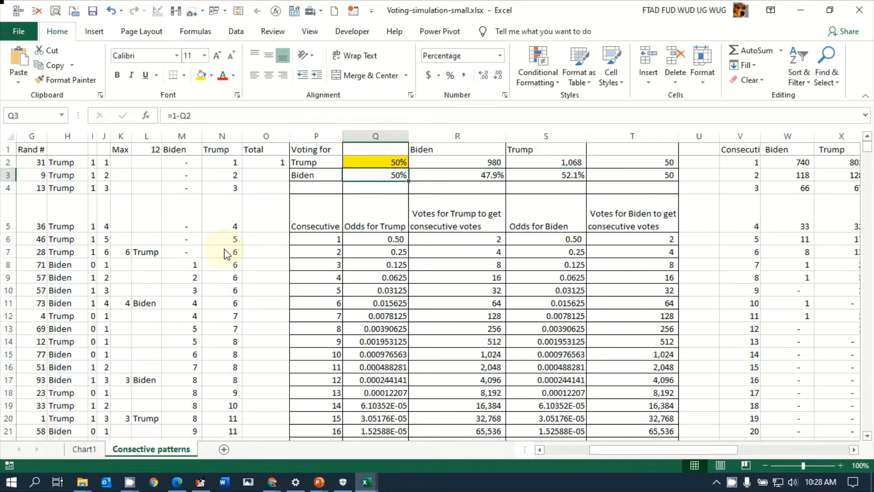
# Go back to the Biden tally in M2, follow it down column M past row 12 and return to M2.
pyautogui.press('Up')
pyautogui.press('Right')
pyautogui.press('Left')
pyautogui.press('Left')
pyautogui.press('Left')
pyautogui.press('Left')
pyautogui.press('Left')
pyautogui.press('Left')
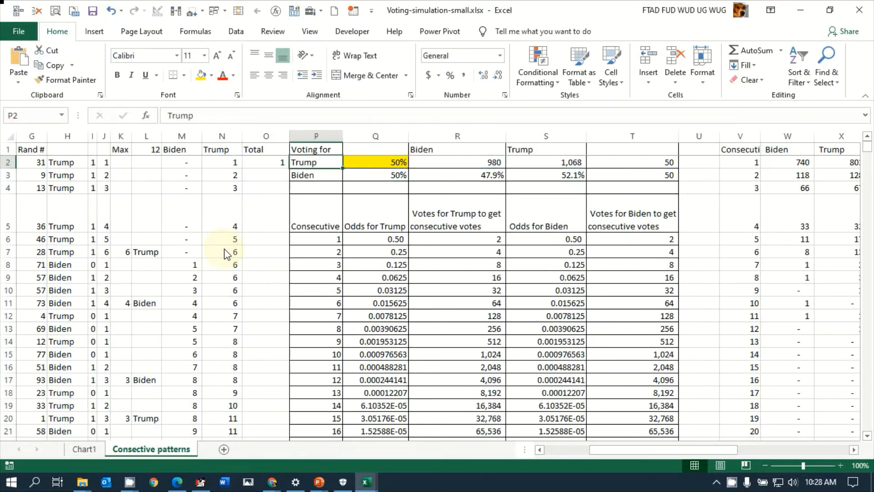
pyautogui.press('Right')
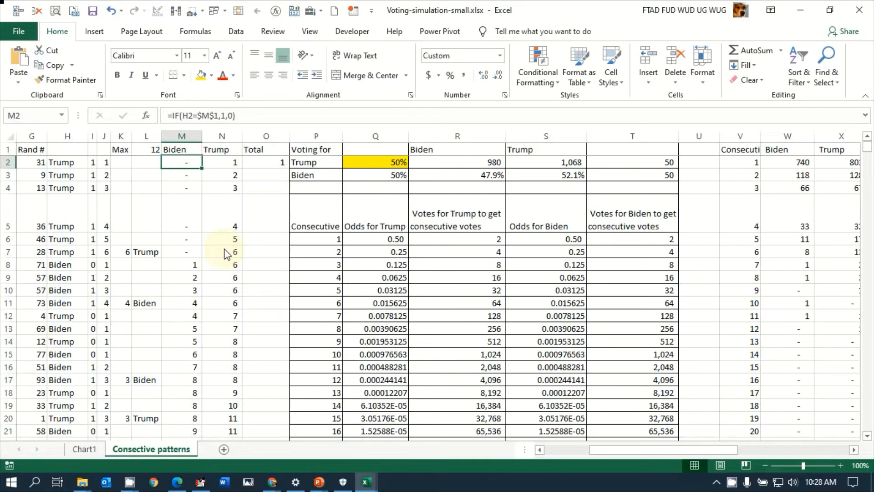
pyautogui.press('Down')
pyautogui.press('Down')
pyautogui.press('Down')
pyautogui.press('Down')
pyautogui.press('Down')
pyautogui.press('Down')
pyautogui.press('Down')
pyautogui.press('Down')
pyautogui.press('Down')
pyautogui.press('Down')
pyautogui.press('Down')
pyautogui.press('Down')
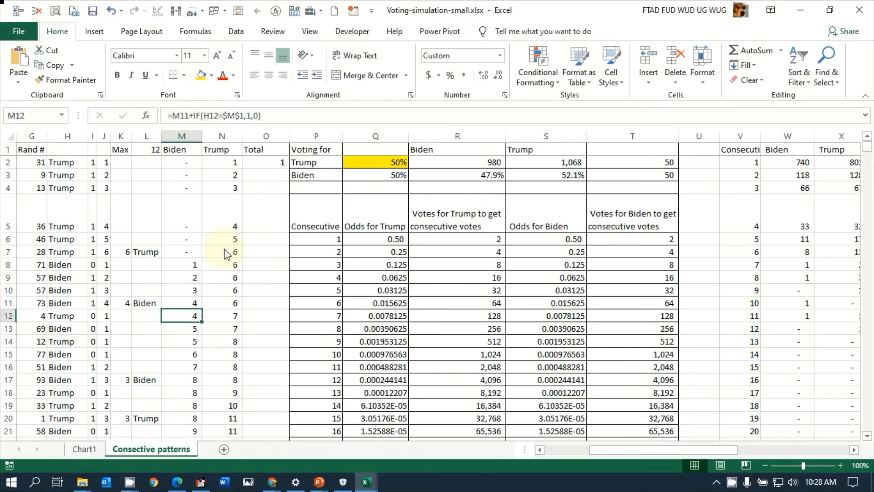
pyautogui.press('Up')
pyautogui.press('Up')
pyautogui.press('Up')
pyautogui.press('Up')
pyautogui.press('Up')
pyautogui.press('Up')
pyautogui.press('Up')
pyautogui.press('Up')
pyautogui.press('Up')
pyautogui.press('Up')
pyautogui.press('Up')
pyautogui.press('Up')
pyautogui.press('Up')
pyautogui.press('Down')
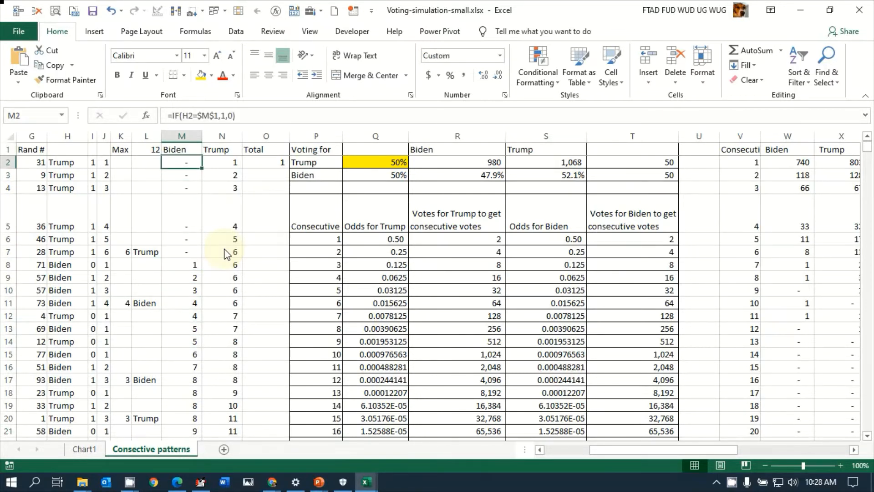
# Follow the Trump running tally down column N past row 10 and return to its header in N1.
pyautogui.press('Right')
pyautogui.press('Down')
pyautogui.press('Down')
pyautogui.press('Down')
pyautogui.press('Down')
pyautogui.press('Down')
pyautogui.press('Down')
pyautogui.press('Down')
pyautogui.press('Down')
pyautogui.press('Down')
pyautogui.press('Down')
pyautogui.press('Down')
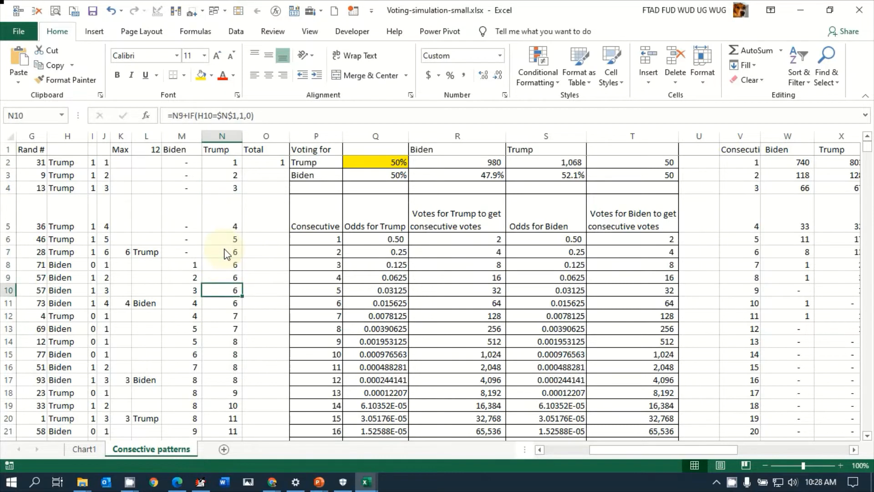
pyautogui.press('Up')
pyautogui.press('Up')
pyautogui.press('Up')
pyautogui.press('Up')
pyautogui.press('Up')
pyautogui.press('Up')
pyautogui.press('Up')
pyautogui.press('Up')
pyautogui.press('Up')
pyautogui.press('Up')
pyautogui.press('Up')
pyautogui.press('Up')
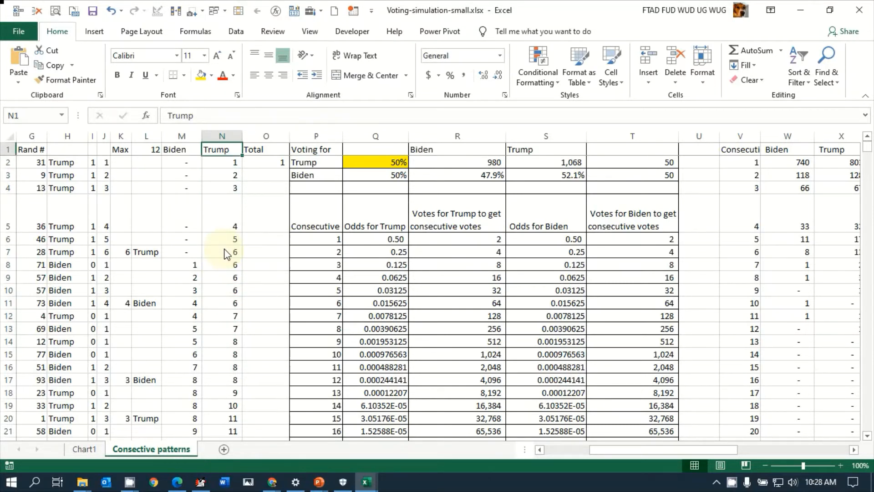
# Inspect the maximum-run formula in L1 and the Total formula in O2.
pyautogui.press('Left')
pyautogui.press('Left')
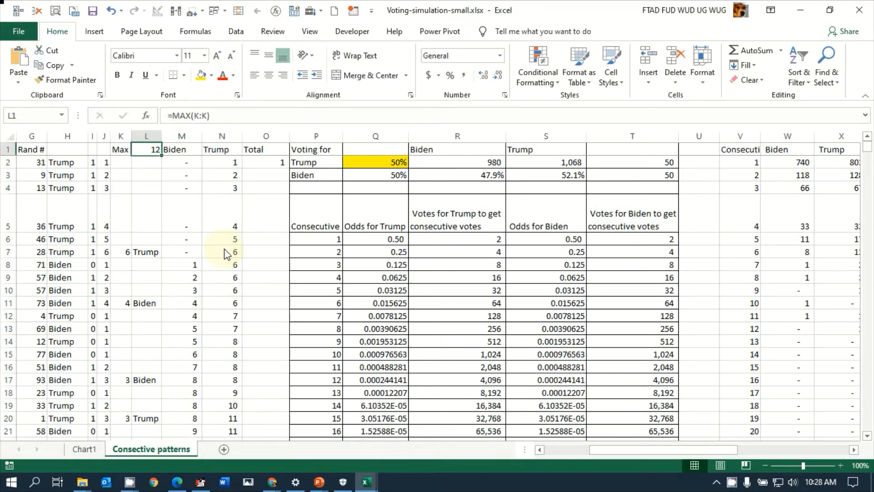
pyautogui.press('Right')
pyautogui.press('Right')
pyautogui.press('Right')
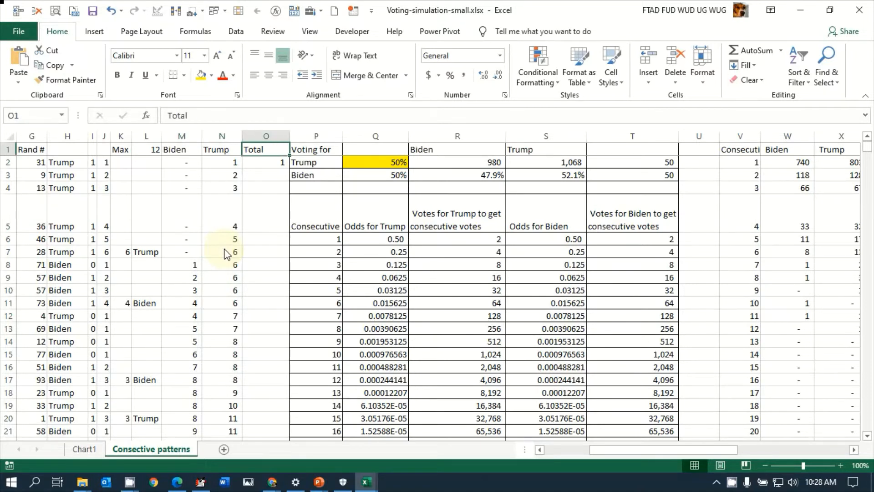
pyautogui.press('Down')
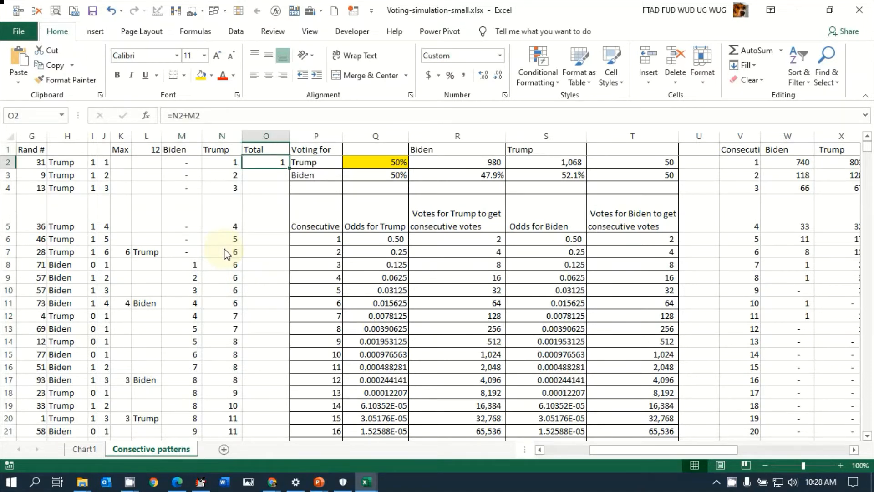
# Fill the Total formula =N2+M2 from O2 down column O to row 2049.
pyautogui.press('Down')
pyautogui.press('Up')
pyautogui.press('Down')
pyautogui.press('Down')
pyautogui.press('Up')
pyautogui.press('Up')
pyautogui.doubleClick(290, 167)
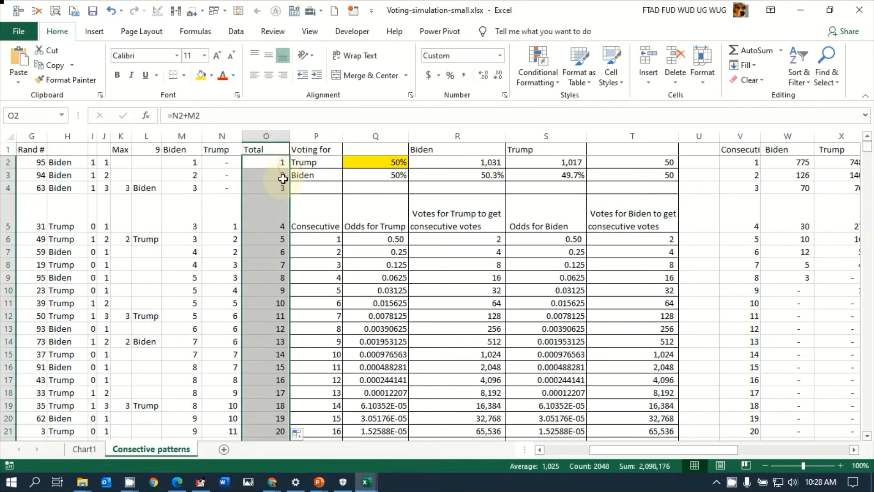
# Check the filled totals down column O, inspecting the formulas in O450, O2048 and O2049.
pyautogui.scroll(-20, 274, 280)
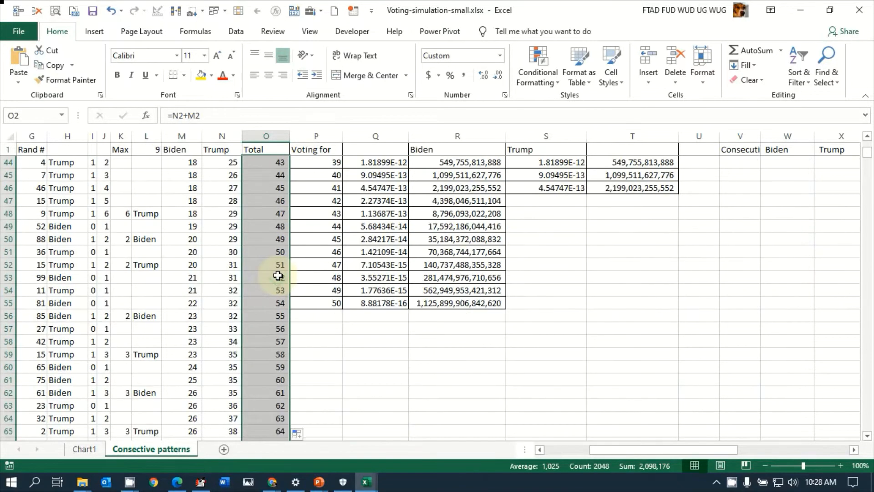
pyautogui.scroll(-20, 278, 275)
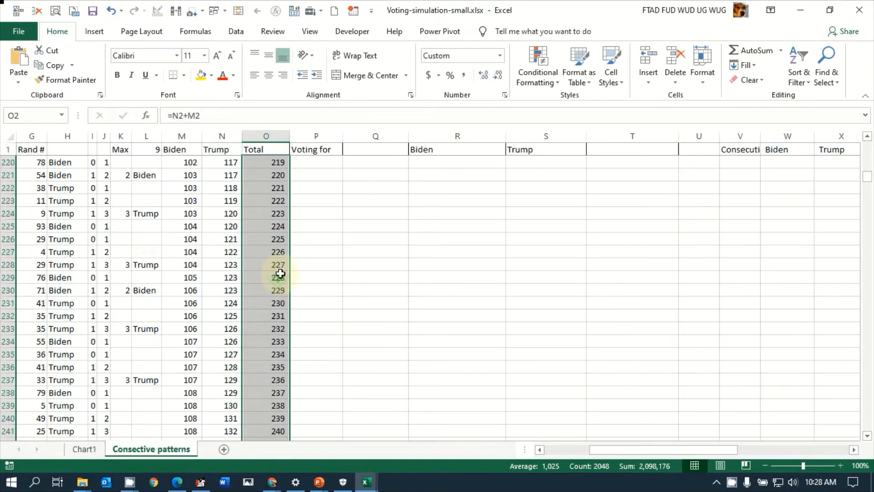
pyautogui.scroll(-20, 287, 262)
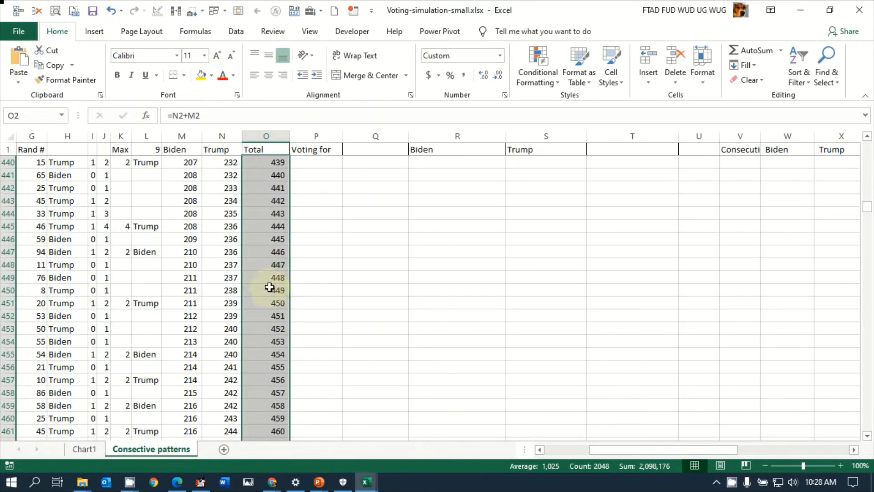
pyautogui.click(269, 288)
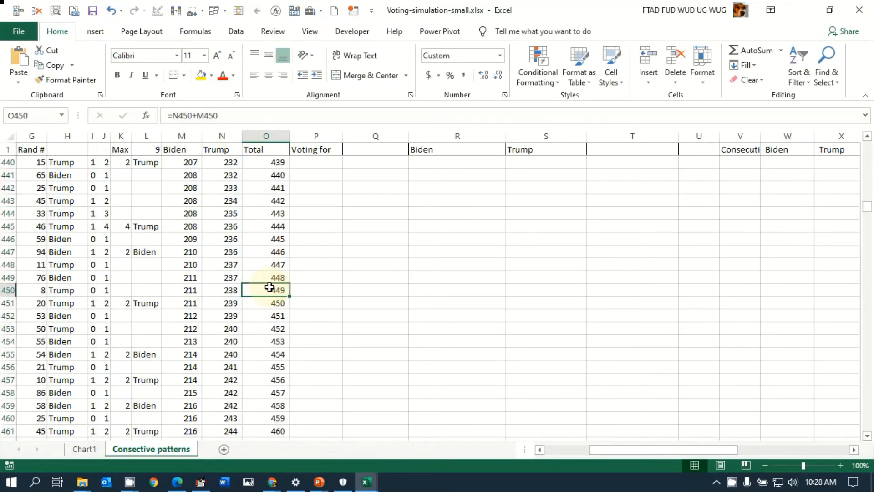
pyautogui.hotkey('ctrl', 'Down')
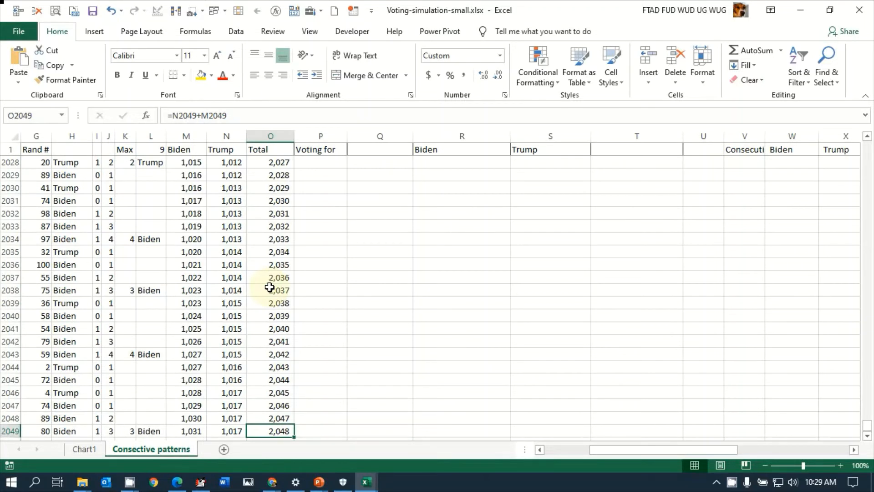
pyautogui.press('Up')
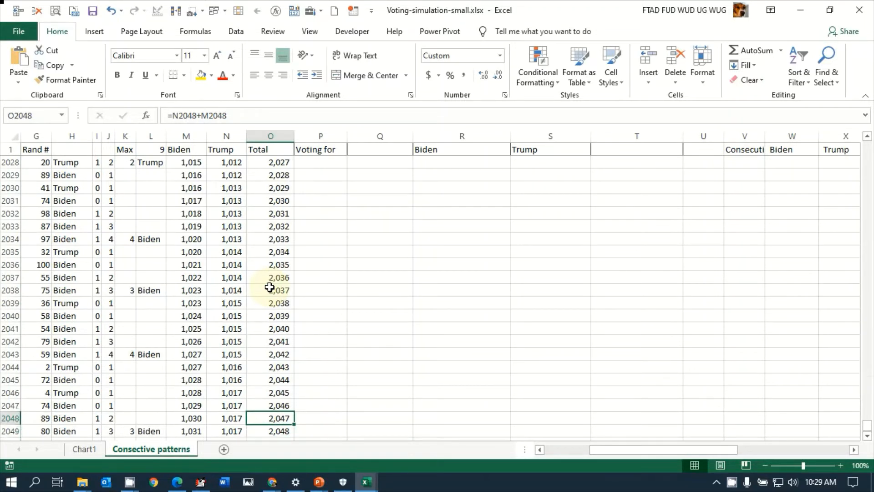
pyautogui.press('Down')
pyautogui.press('Up')
pyautogui.press('Down')
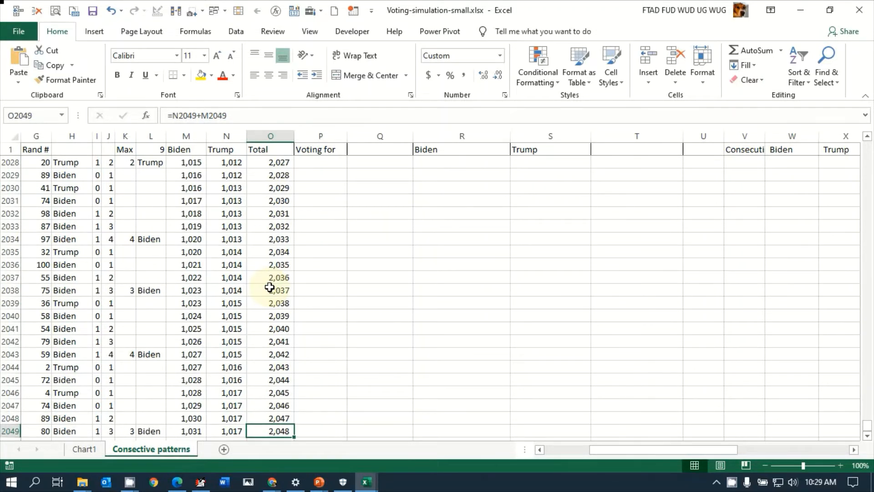
# Return to the Voting for block and examine the Trump percentage in Q2 and the Biden formula in Q3.
pyautogui.hotkey('ctrl', 'Up')
pyautogui.press('Down')
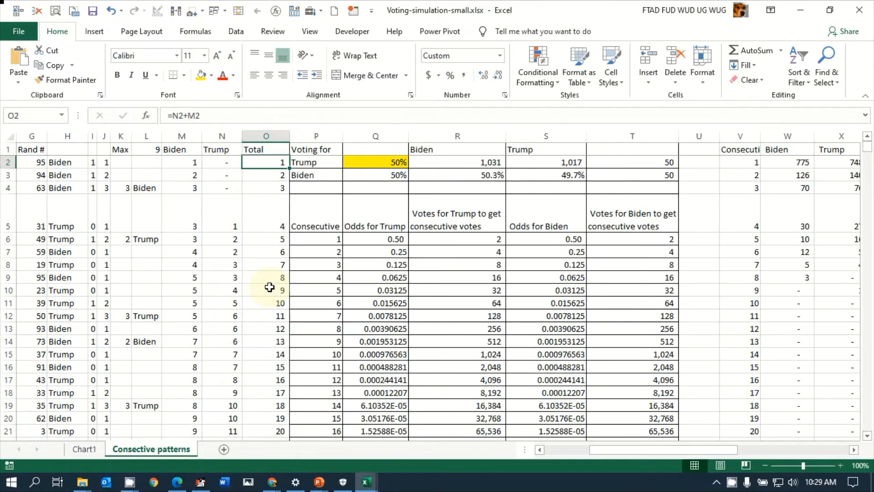
pyautogui.press('Right')
pyautogui.press('Up')
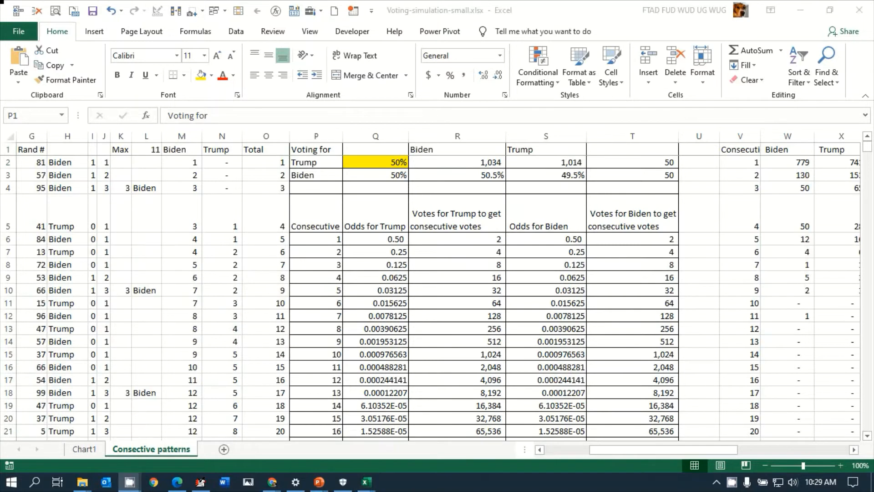
pyautogui.click(308, 151)
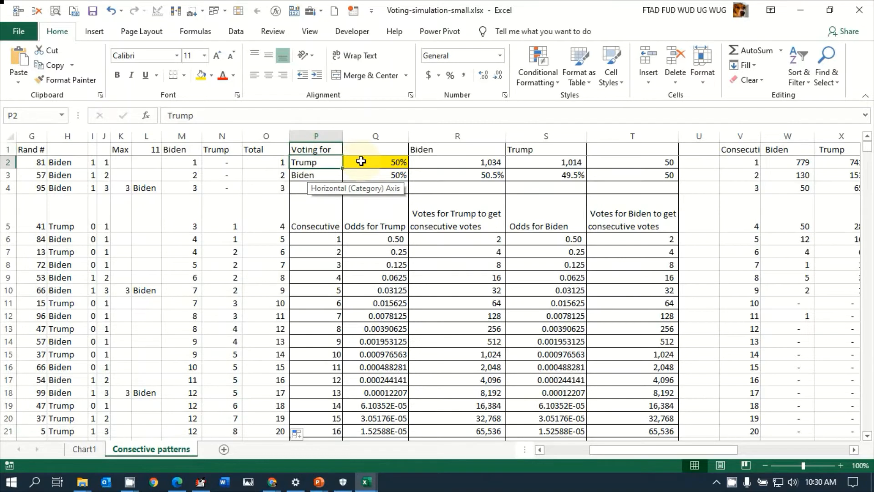
pyautogui.click(361, 162)
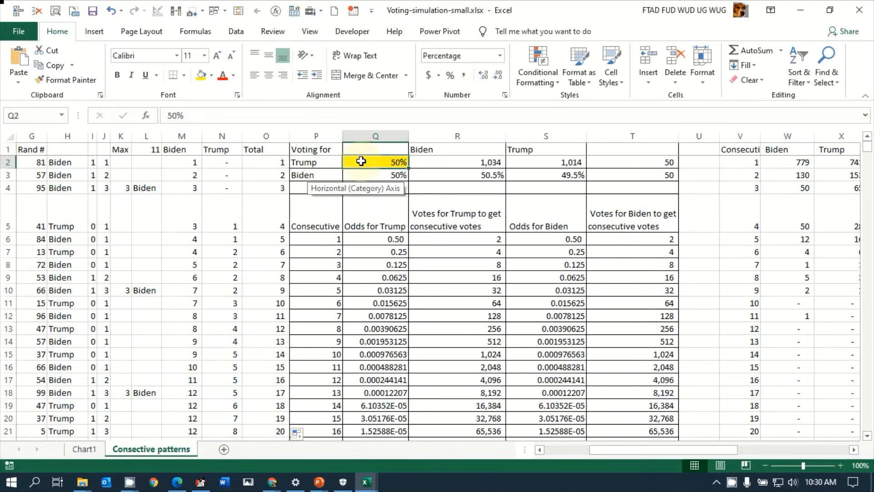
pyautogui.hotkey('alt', 'Tab')
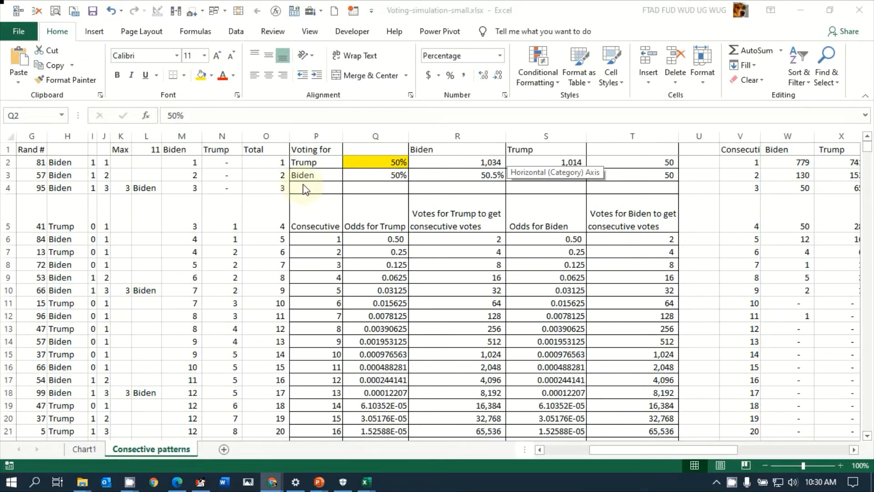
pyautogui.click(371, 163)
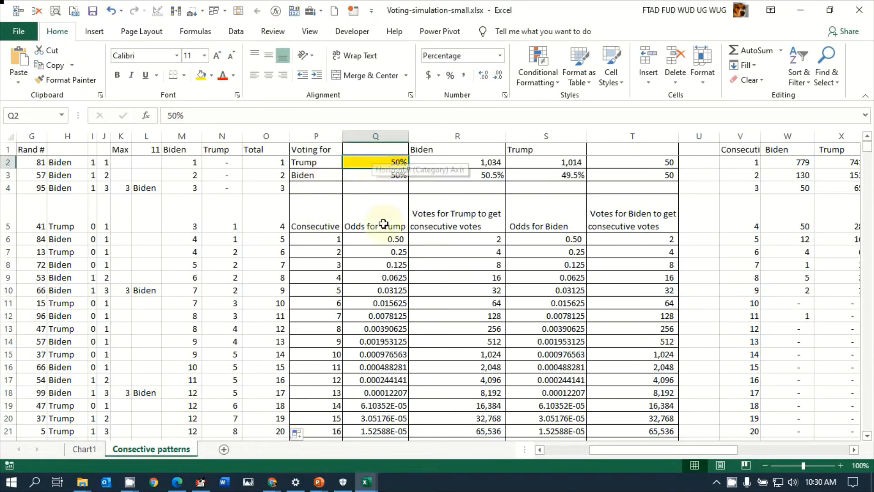
pyautogui.click(373, 178)
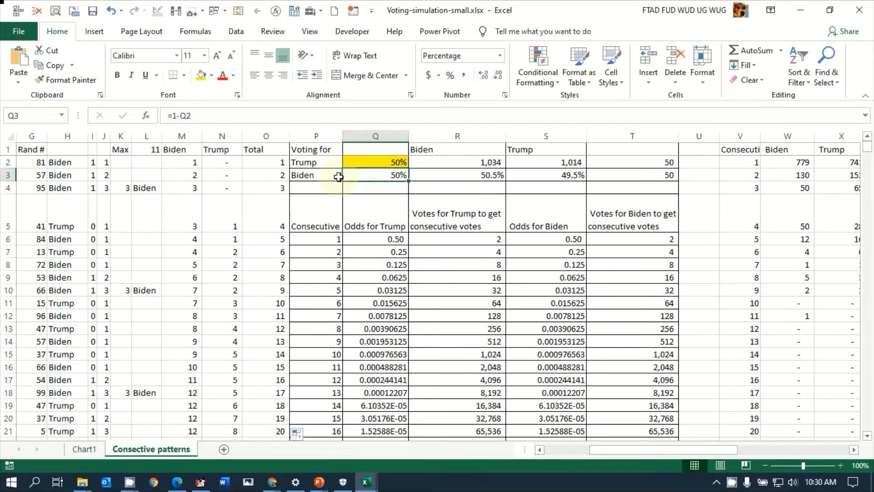
# Set the Trump voting percentage in Q2 to 90%.
pyautogui.click(361, 159)
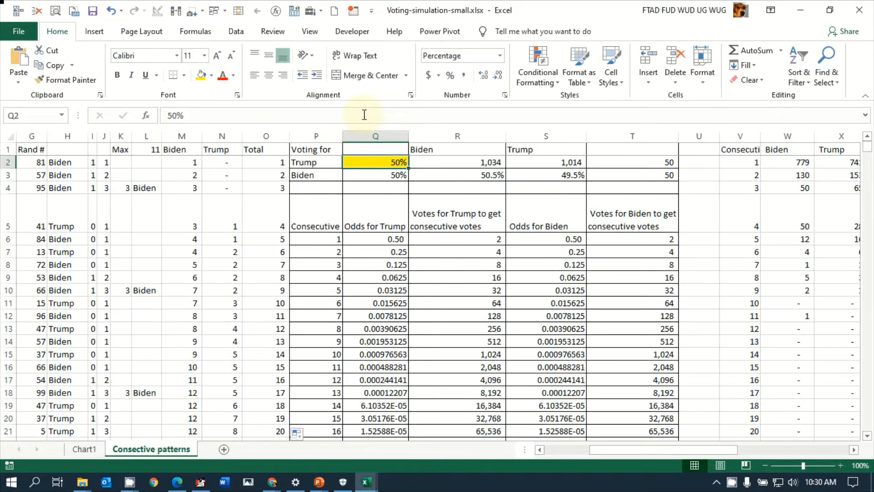
pyautogui.write('90')
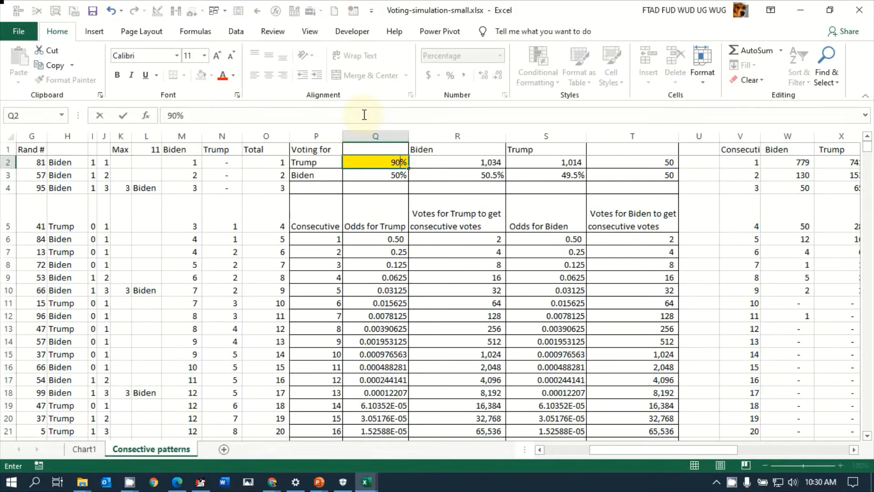
pyautogui.press('Return')
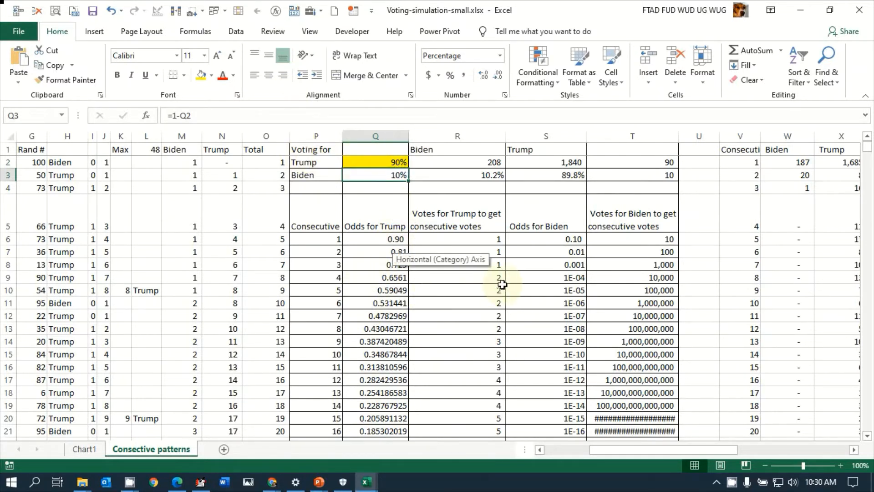
# Review the odds and the votes needed for 1 to 50 consecutive votes with the Trump percentage at 90%.
pyautogui.scroll(-14, 498, 282)
pyautogui.scroll(7, 498, 281)
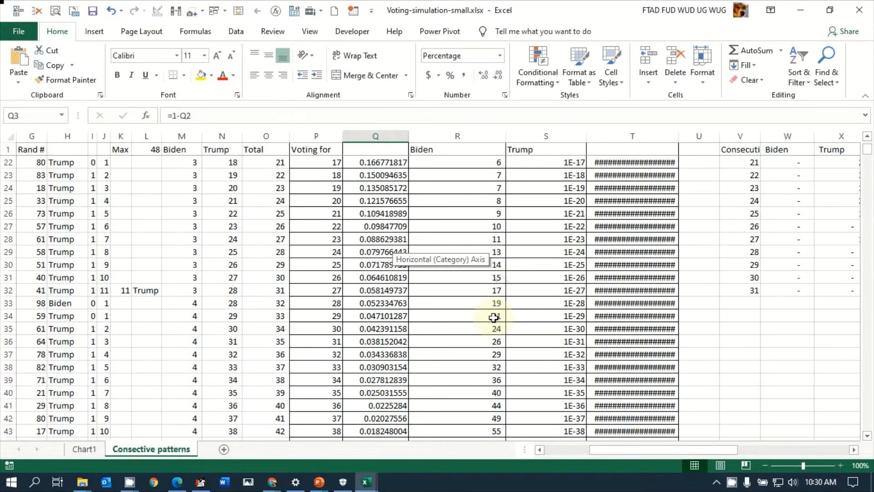
pyautogui.scroll(-7, 494, 318)
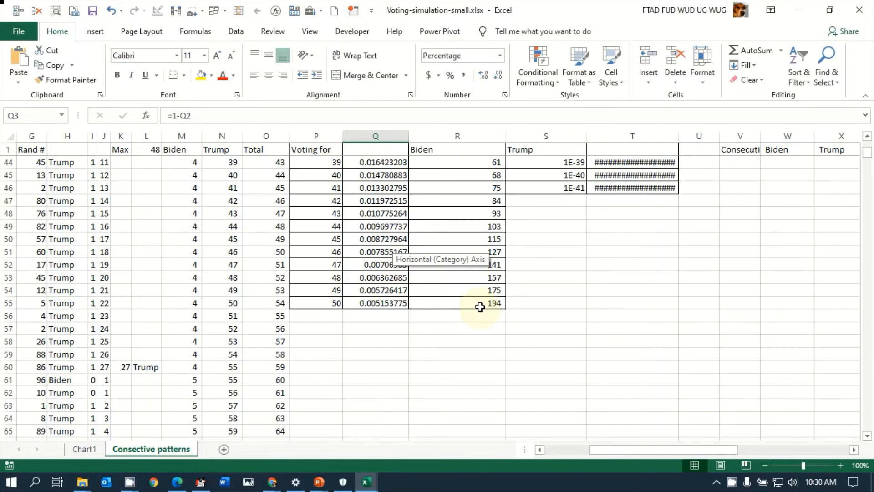
pyautogui.scroll(14, 479, 300)
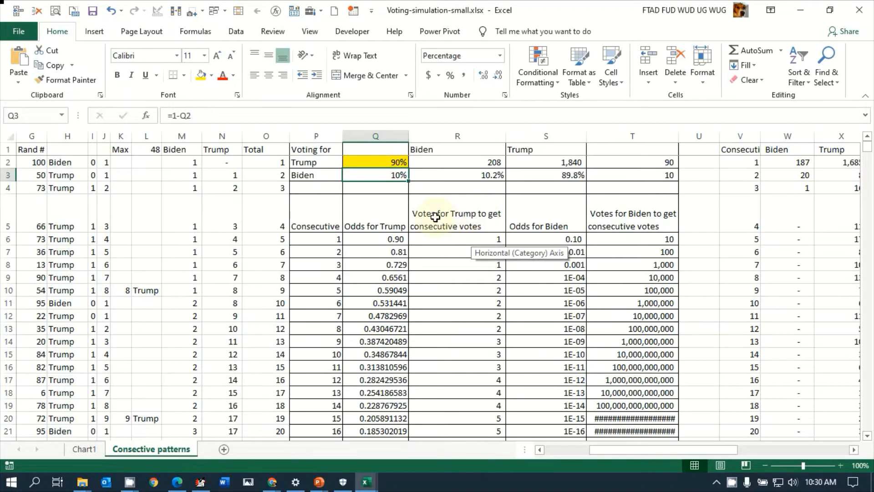
pyautogui.scroll(-14, 475, 231)
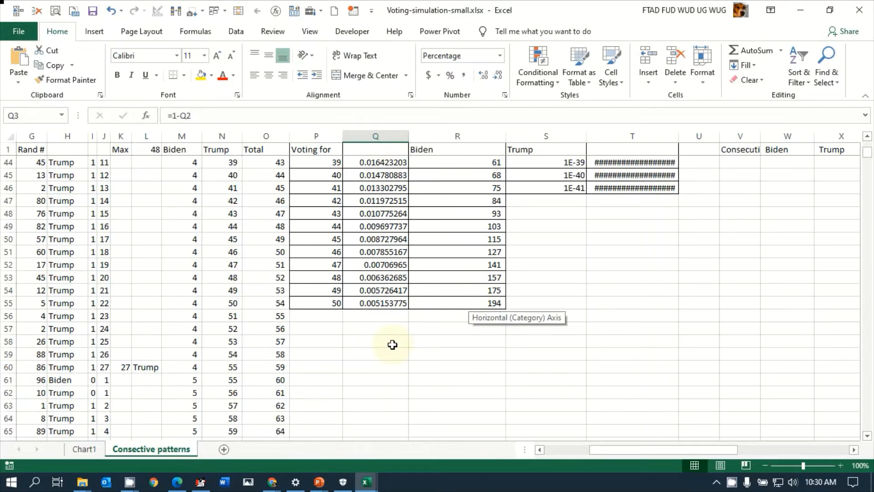
pyautogui.scroll(14, 393, 344)
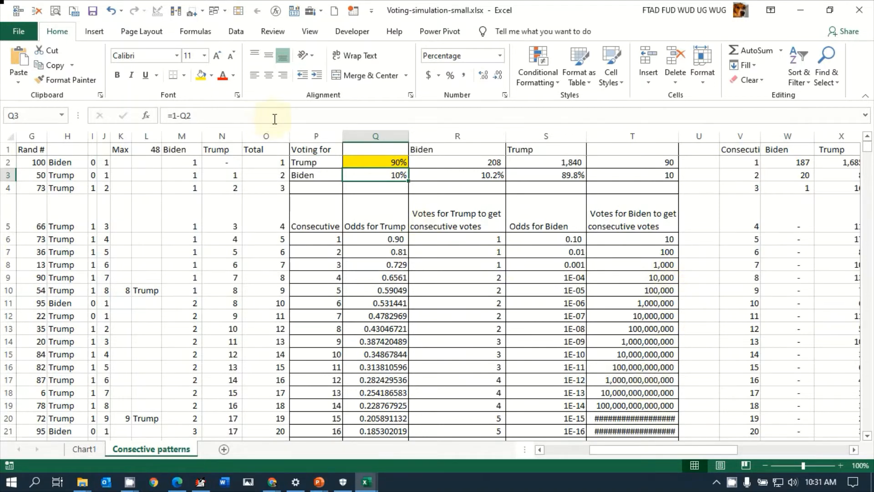
# Set the Trump voting percentage in Q2 to 50%.
pyautogui.click(370, 160)
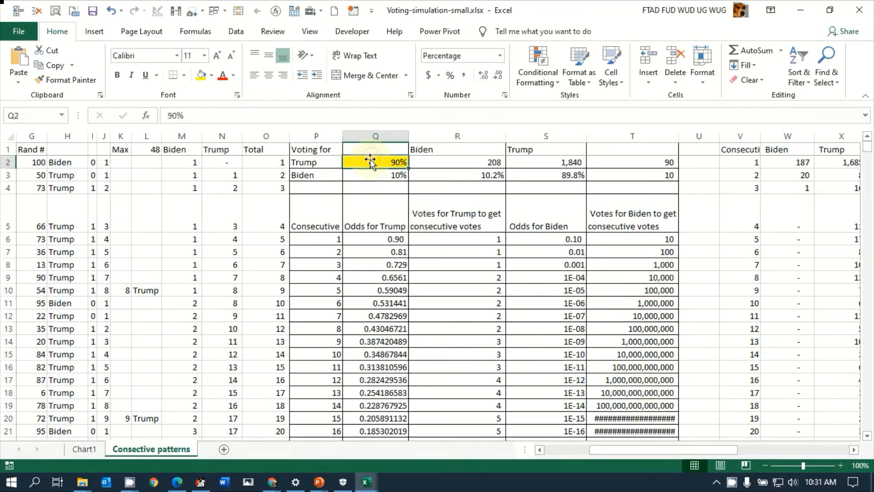
pyautogui.write('50')
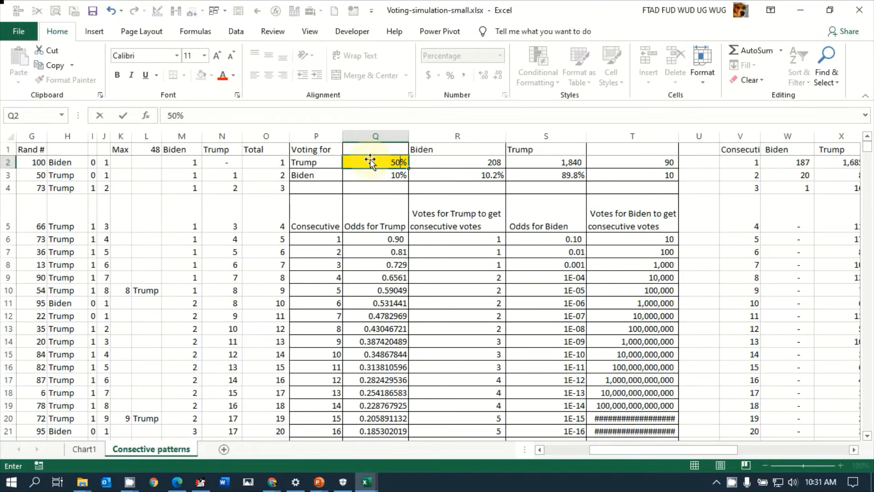
pyautogui.press('Return')
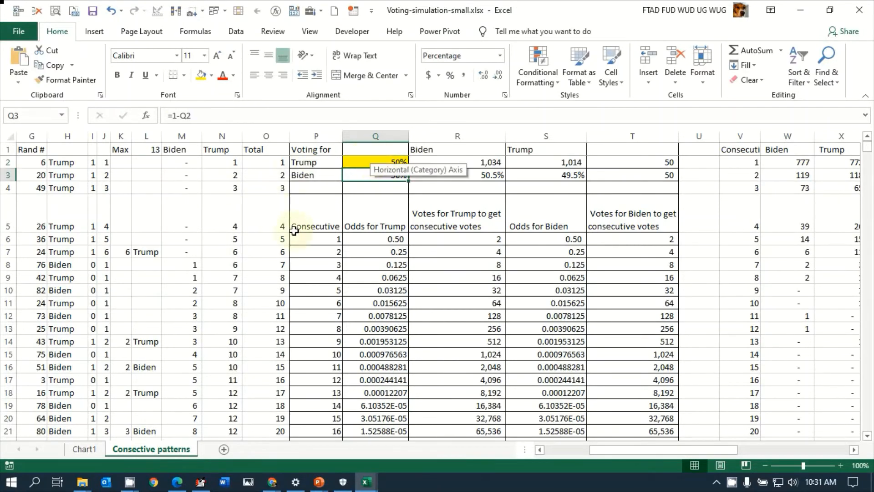
# Check the Consecutive column from its P5 heading down to the last entry in P55 and return to its start.
pyautogui.click(305, 217)
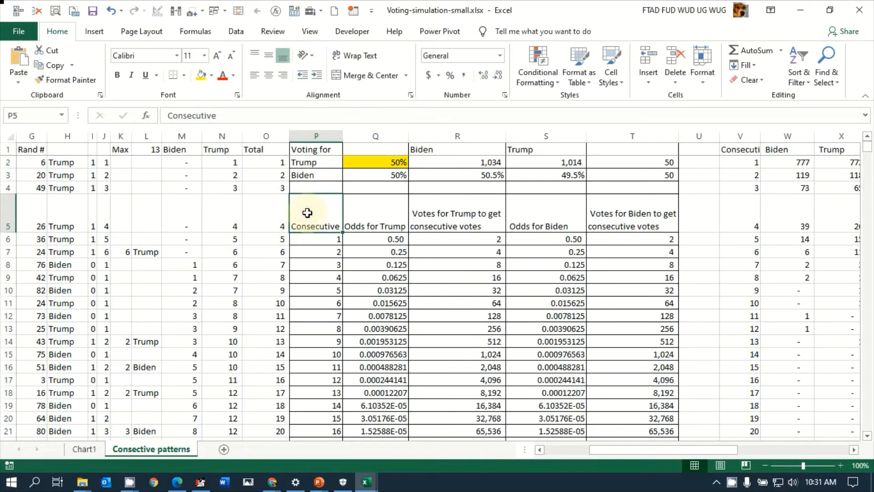
pyautogui.press('Down')
pyautogui.press('Down')
pyautogui.press('Down')
pyautogui.press('Down')
pyautogui.press('Down')
pyautogui.press('Down')
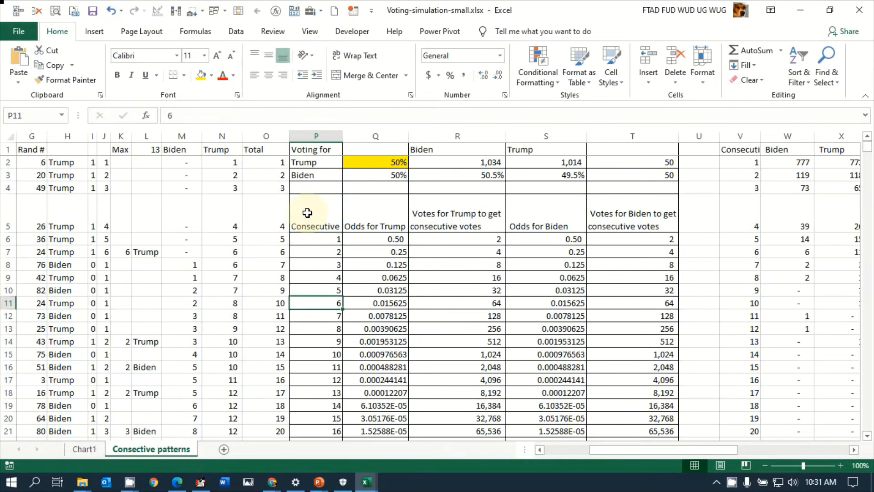
pyautogui.press('Down')
pyautogui.press('Down')
pyautogui.hotkey('ctrl', 'Down')
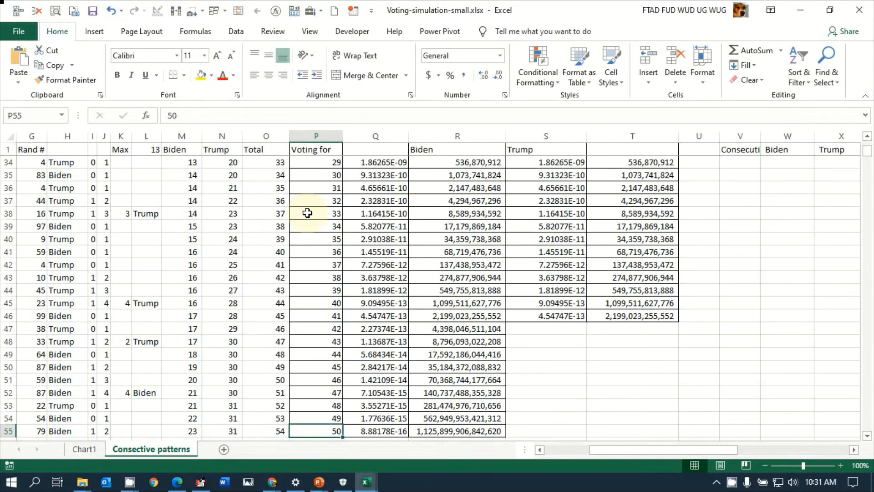
pyautogui.hotkey('ctrl', 'Up')
pyautogui.press('Down')
# Examine the Odds for Trump formulas in Q6 and Q7 along with the cells they reference, Q2 and P7.
pyautogui.press('Right')
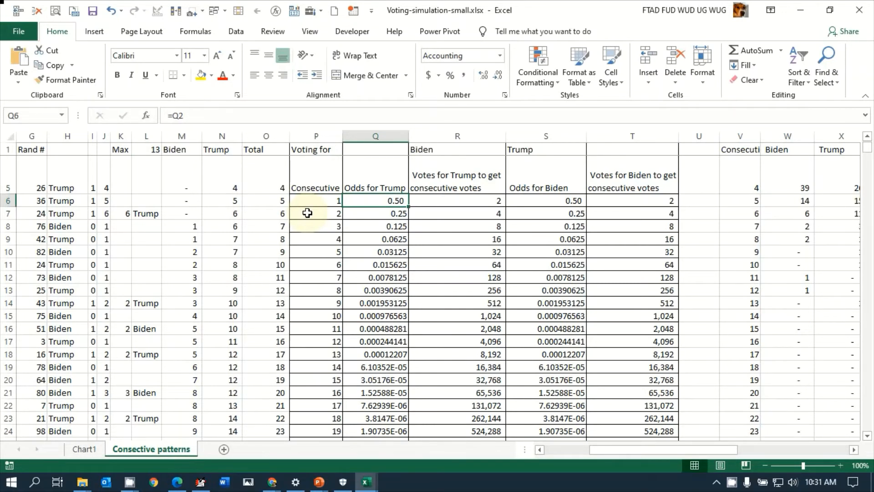
pyautogui.press('Up')
pyautogui.press('Up')
pyautogui.press('Up')
pyautogui.press('Up')
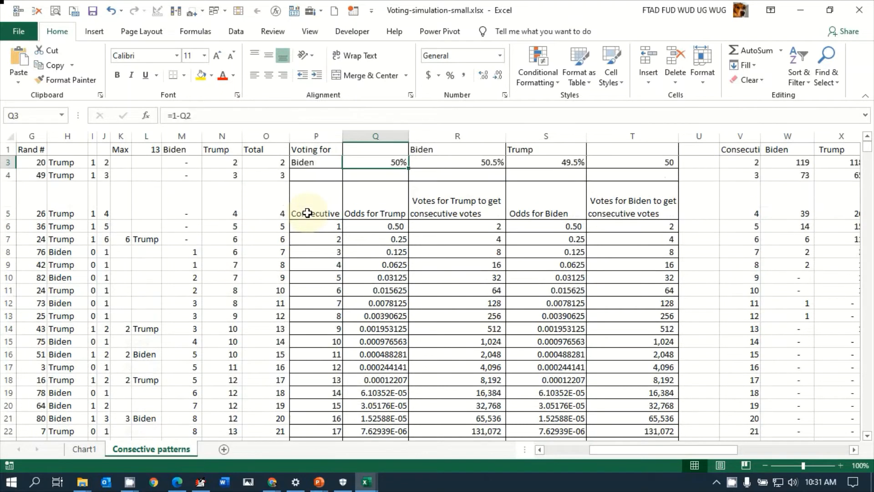
pyautogui.press('Down')
pyautogui.press('Down')
pyautogui.press('Down')
pyautogui.press('Down')
pyautogui.press('Down')
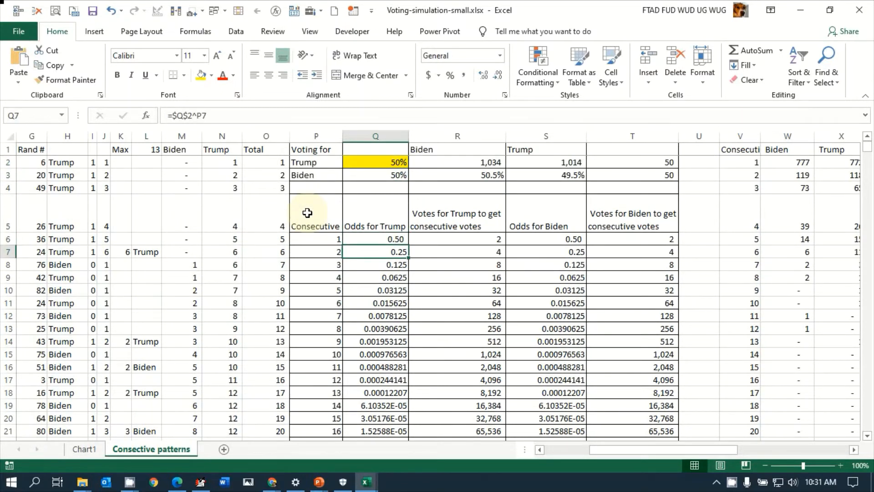
pyautogui.press('Left')
pyautogui.press('Right')
pyautogui.click(311, 249)
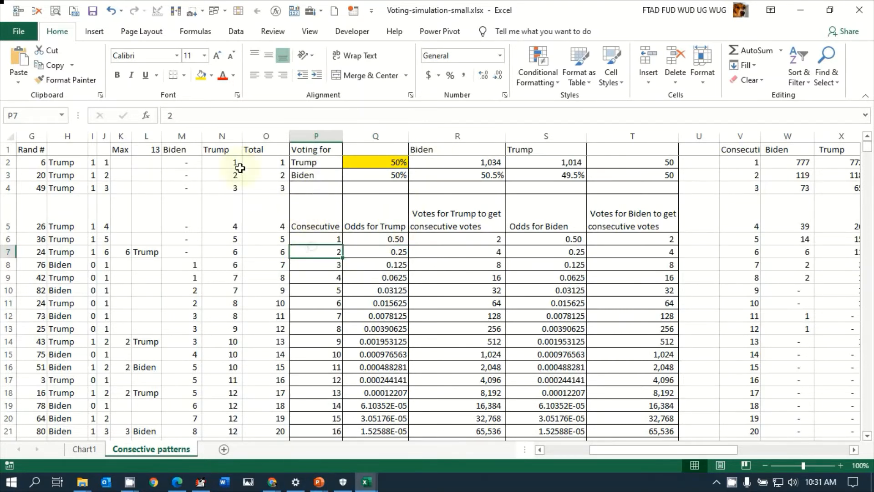
pyautogui.click(364, 249)
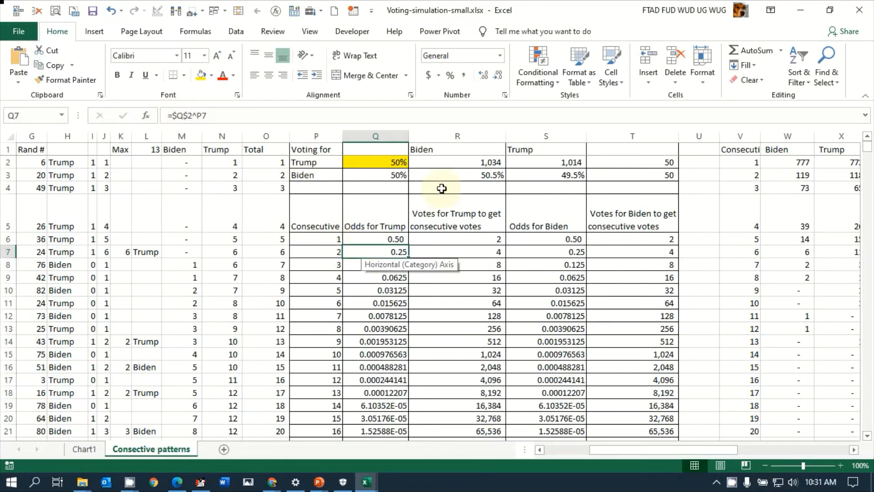
# Show the sheet's formulas to inspect the odds and votes-needed columns Q to T, and restore the value display.
pyautogui.hotkey('ctrl', '`')
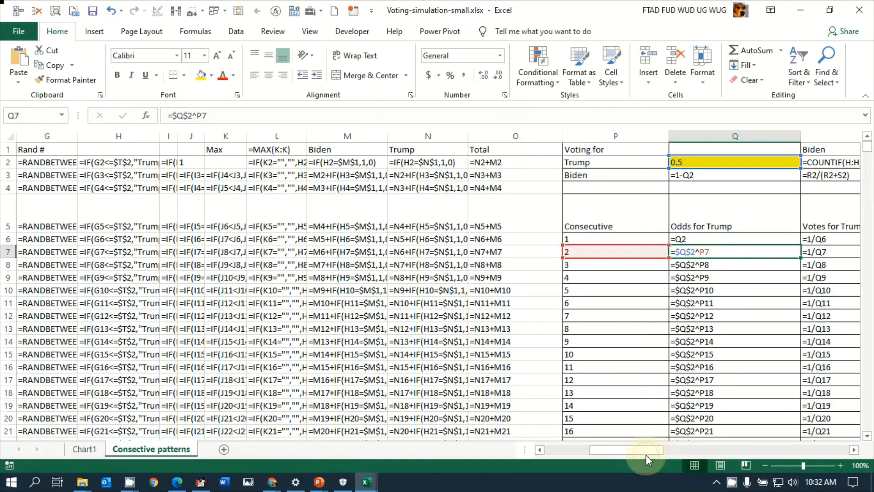
pyautogui.moveTo(660, 455); pyautogui.dragTo(708, 452)
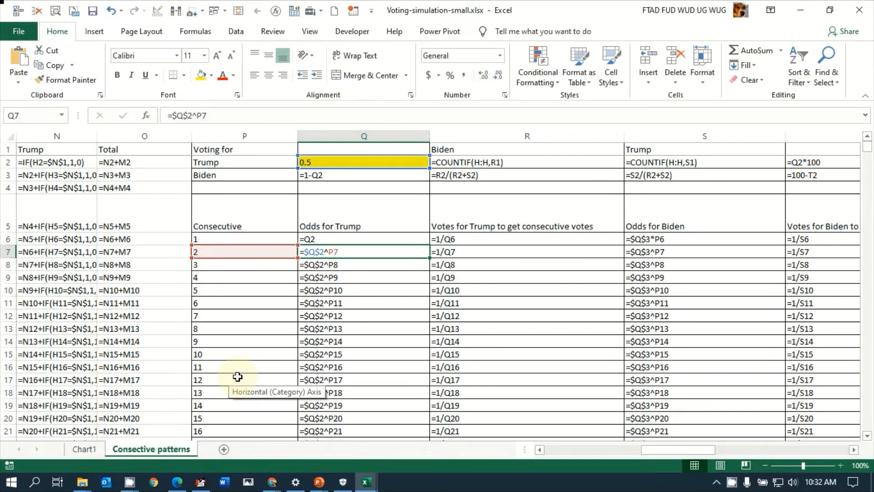
pyautogui.hotkey('ctrl', '`')
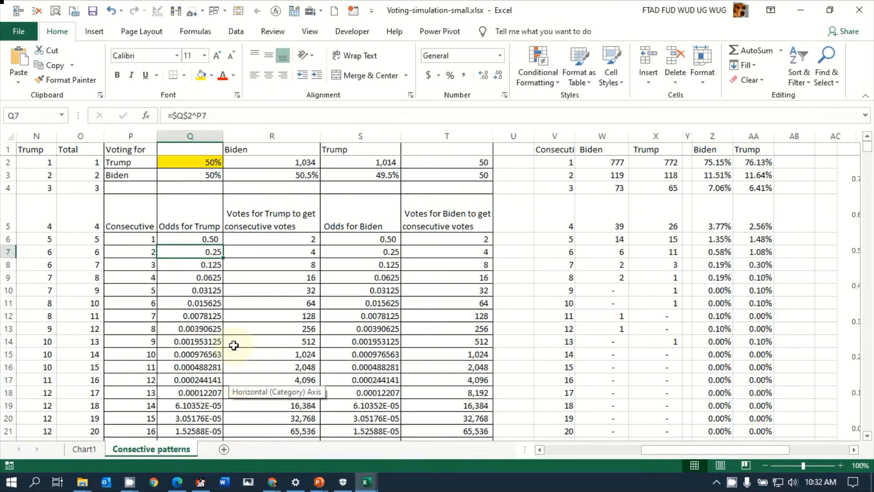
# Inspect the Odds for Trump formulas in column Q from row 6 downward at an enlarged 145% zoom.
pyautogui.scroll(3, 239, 233)
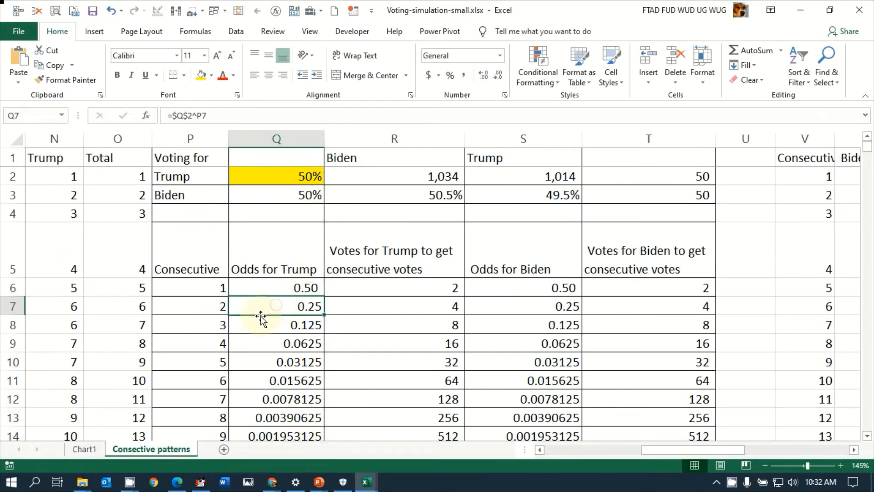
pyautogui.click(272, 338)
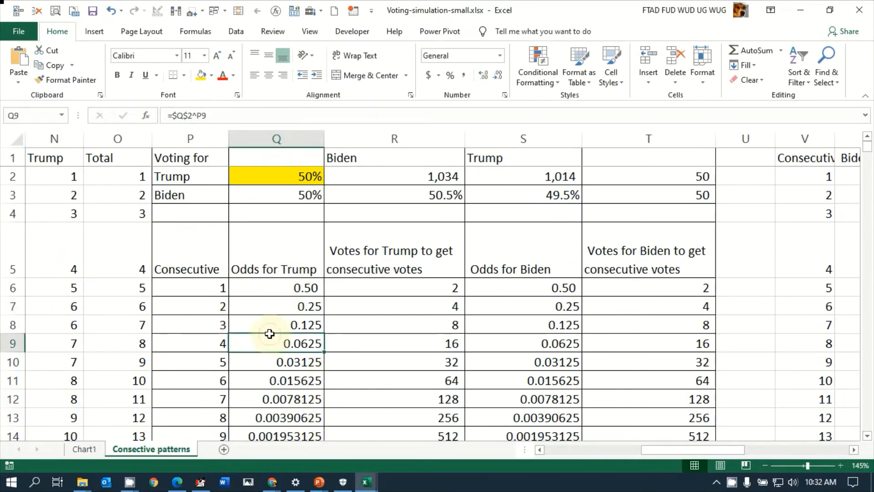
pyautogui.click(270, 326)
pyautogui.press('Down')
pyautogui.press('Down')
pyautogui.press('Down')
pyautogui.press('Down')
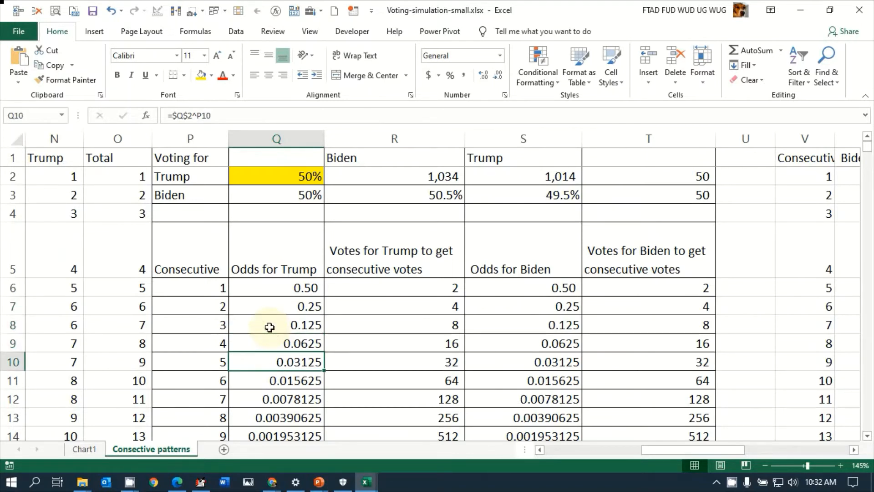
pyautogui.press('Up')
pyautogui.press('Up')
pyautogui.press('Up')
pyautogui.press('Up')
pyautogui.press('Up')
pyautogui.press('Up')
# Examine the votes-for-Trump formulas in R6 to R9 and the odds in Q6 that R6 refers to.
pyautogui.press('Right')
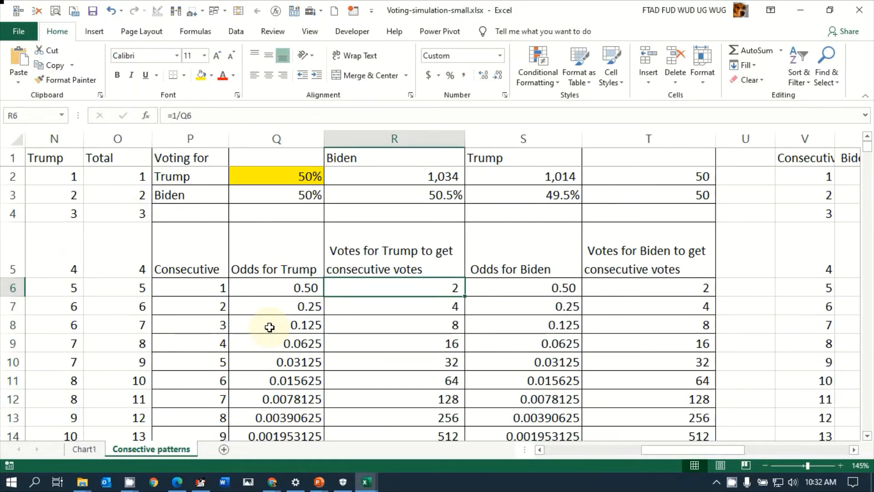
pyautogui.press('Left')
pyautogui.press('Right')
pyautogui.press('Down')
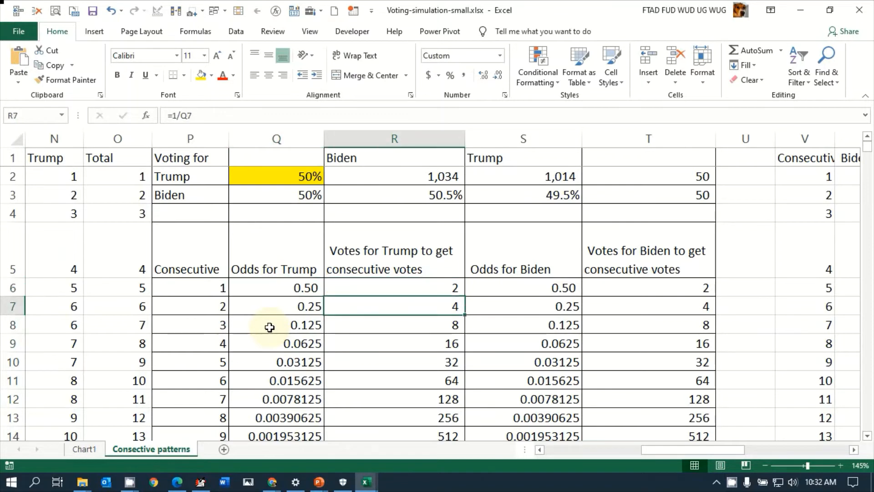
pyautogui.press('Down')
pyautogui.press('Down')
pyautogui.press('Up')
pyautogui.press('Up')
pyautogui.press('Up')
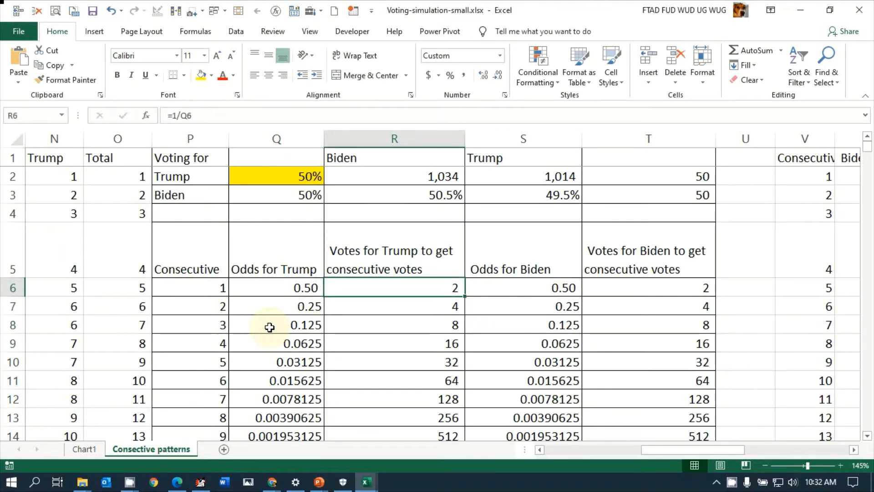
# Follow the votes needed for Trump down to R13 and compare that row with its consecutive count in P13.
pyautogui.press('Down')
pyautogui.press('Down')
pyautogui.press('Down')
pyautogui.press('Down')
pyautogui.press('Down')
pyautogui.press('Down')
pyautogui.press('Down')
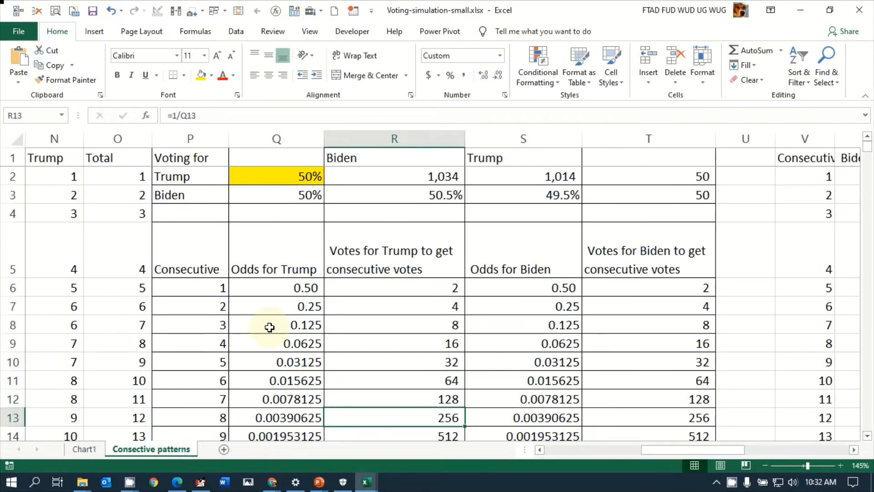
pyautogui.press('Left')
pyautogui.press('Left')
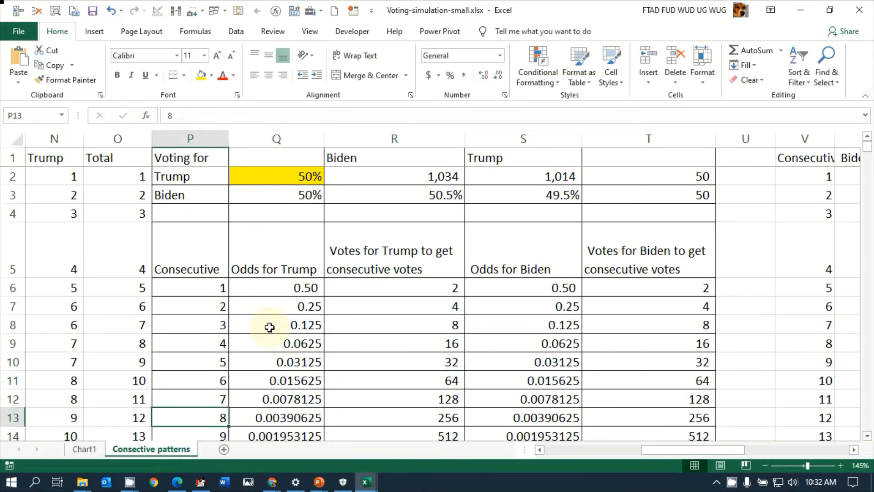
pyautogui.press('Right')
pyautogui.press('Right')
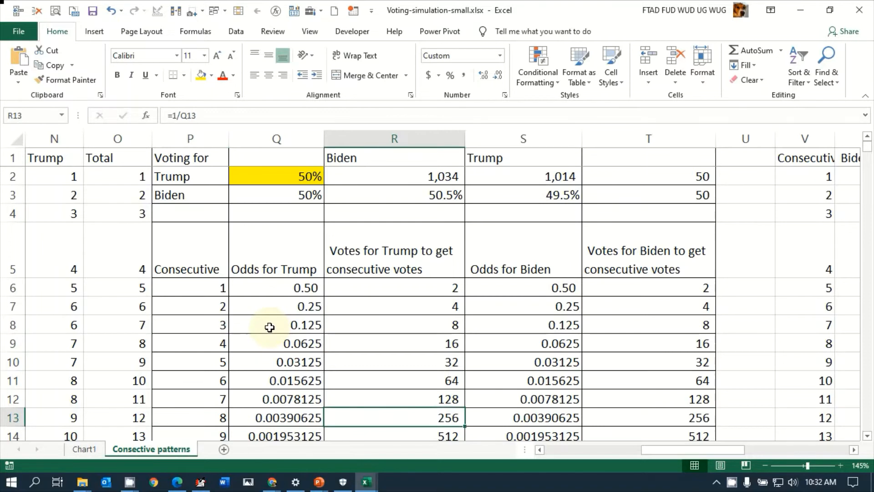
# Follow the votes needed for longer consecutive Trump runs down column R from R13 to R40.
pyautogui.press('Down')
pyautogui.press('Down')
pyautogui.press('Down')
pyautogui.press('Down')
pyautogui.press('Down')
pyautogui.press('Down')
pyautogui.press('Down')
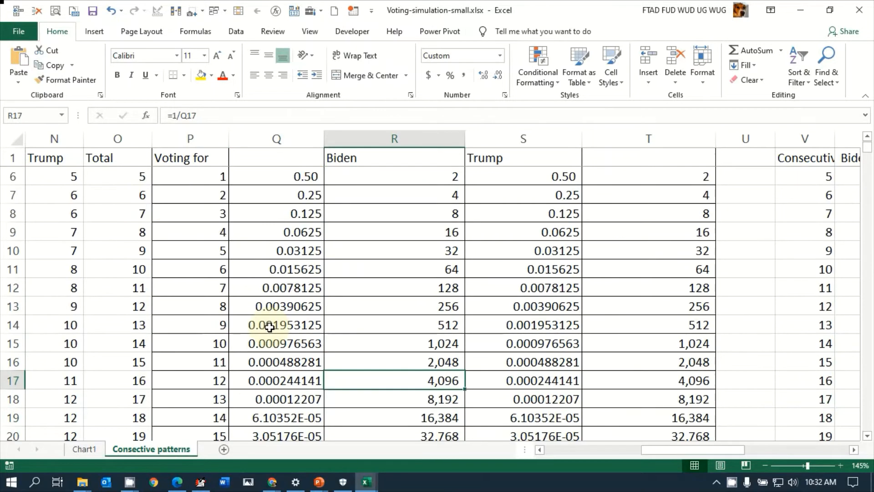
pyautogui.press('Down')
pyautogui.press('Down')
pyautogui.press('Down')
pyautogui.press('Down')
pyautogui.press('Down')
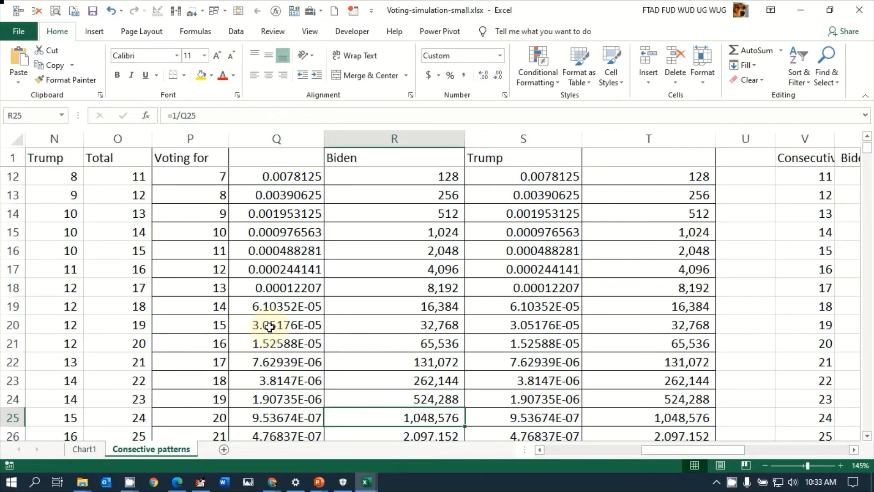
pyautogui.press('Down')
pyautogui.press('Down')
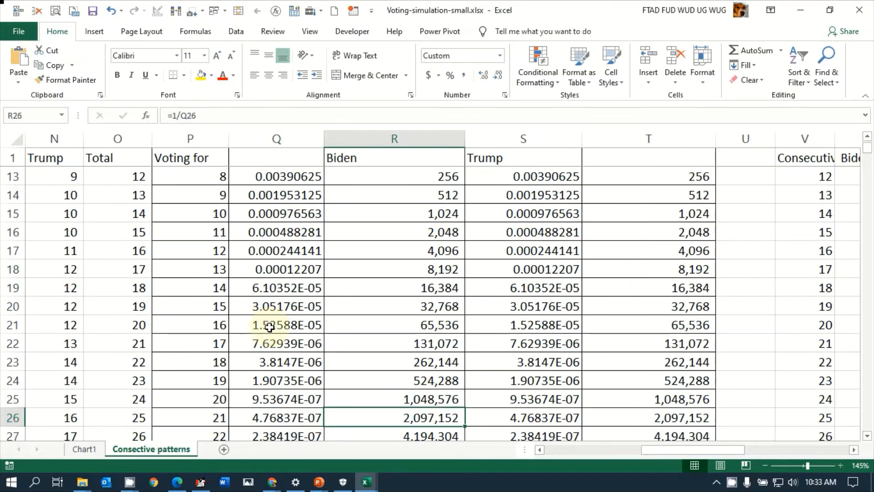
pyautogui.press('Down')
pyautogui.press('Down')
pyautogui.press('Down')
pyautogui.press('Down')
pyautogui.press('Down')
pyautogui.press('Down')
pyautogui.press('Down')
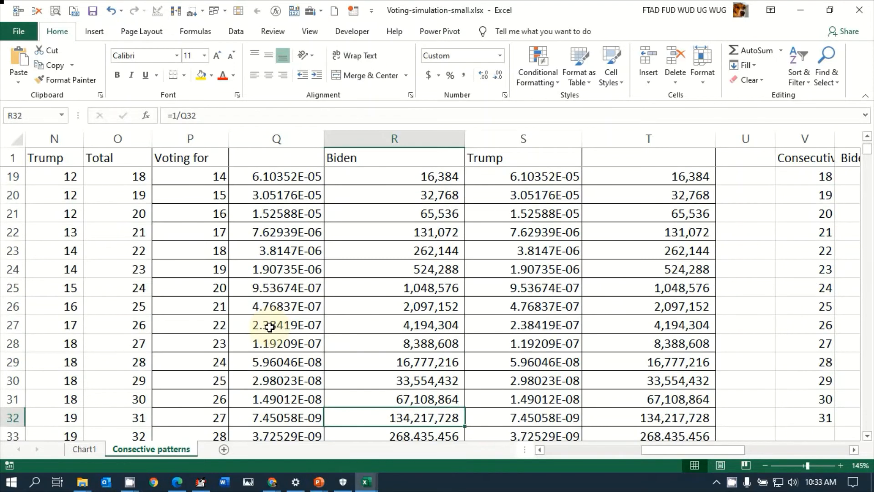
pyautogui.press('Down')
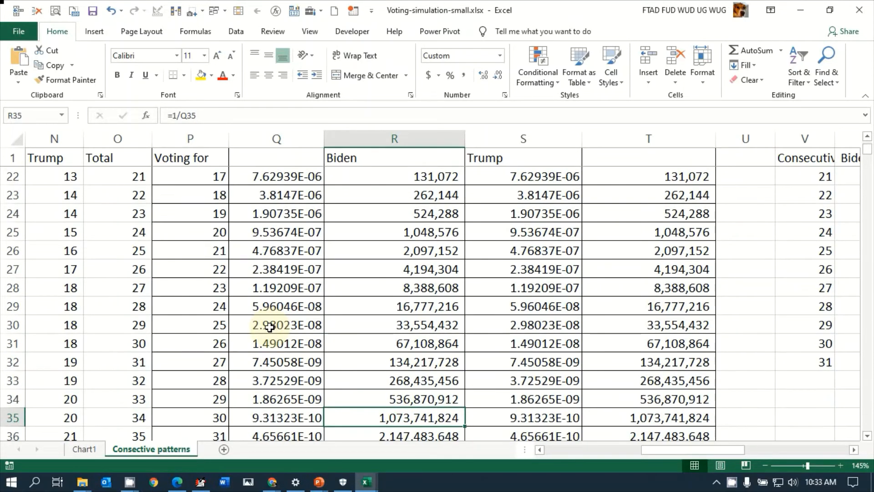
pyautogui.press('Down')
pyautogui.press('Down')
pyautogui.press('Down')
pyautogui.press('Down')
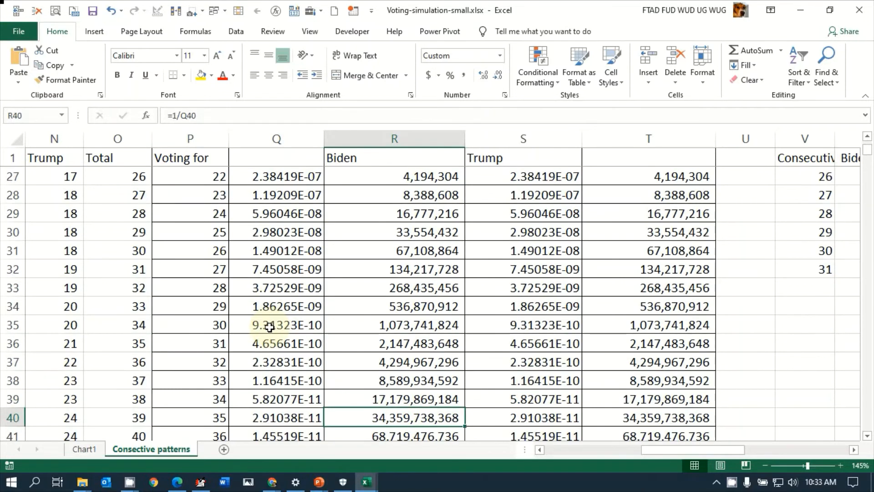
# Return up column R to the Biden heading in R1.
pyautogui.press('Up')
pyautogui.press('Up')
pyautogui.press('Up')
pyautogui.press('Up')
pyautogui.press('Up')
pyautogui.press('Up')
pyautogui.press('Up')
pyautogui.press('Up')
pyautogui.press('Up')
pyautogui.press('Up')
pyautogui.press('Up')
pyautogui.press('Up')
pyautogui.press('Up')
pyautogui.press('Up')
pyautogui.press('Up')
pyautogui.press('Up')
pyautogui.press('Up')
pyautogui.press('Up')
pyautogui.press('Up')
pyautogui.press('Up')
pyautogui.press('Up')
pyautogui.press('Up')
pyautogui.press('Up')
pyautogui.press('Up')
pyautogui.press('Up')
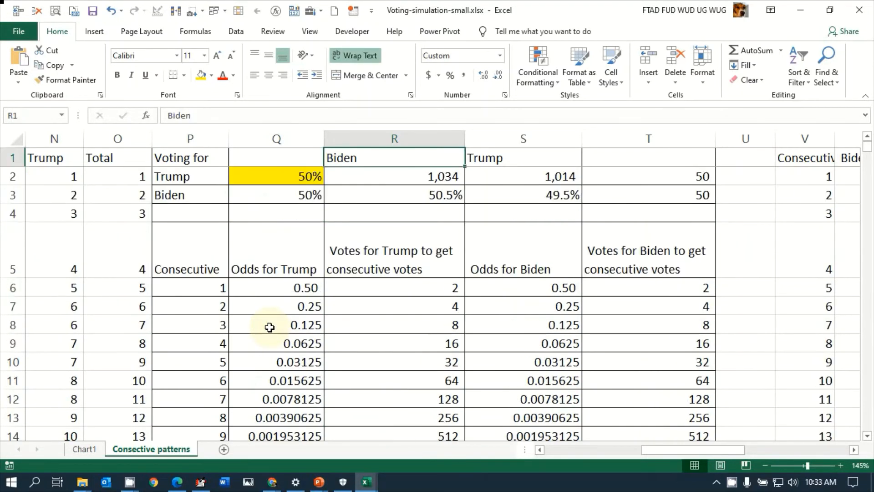
# Examine the Biden percentage formula in Q3 and the Biden vote count formula in R2.
pyautogui.press('Down')
pyautogui.press('Down')
pyautogui.press('Left')
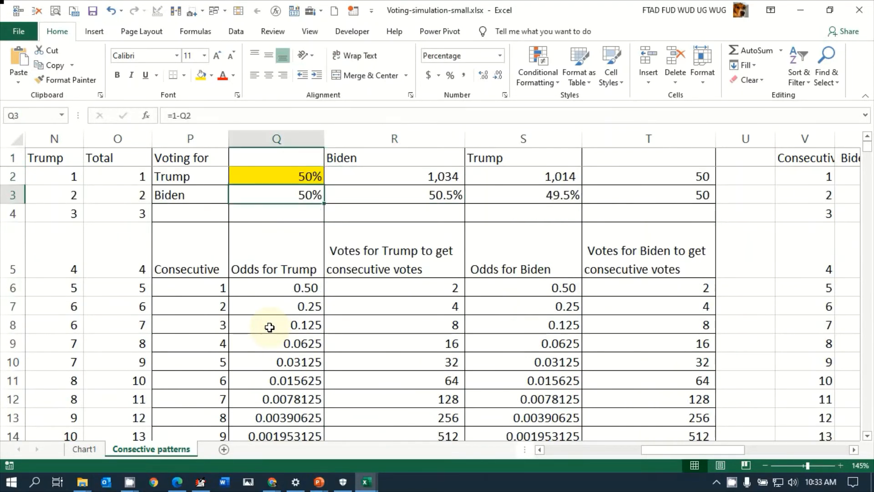
pyautogui.press('Up')
pyautogui.press('Right')
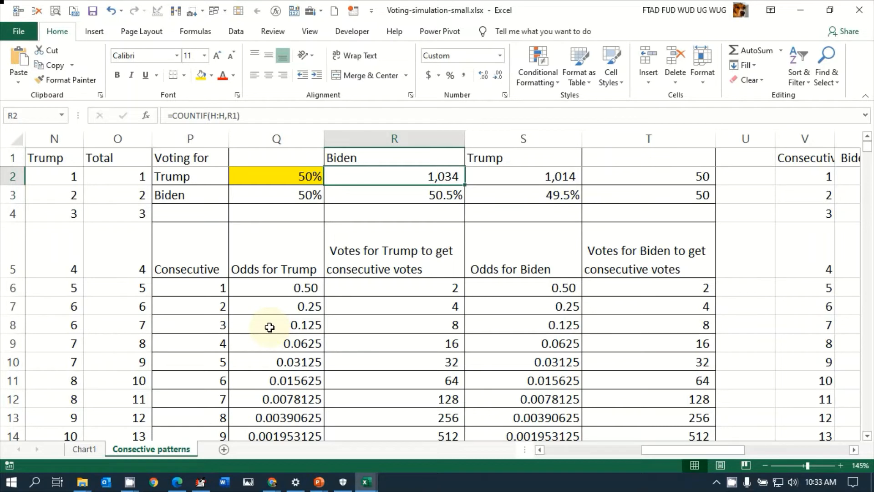
# Trace row 2 back from the Biden tally to the random number formula in G2.
pyautogui.press('Left')
pyautogui.press('Left')
pyautogui.press('Left')
pyautogui.press('Left')
pyautogui.press('Left')
pyautogui.press('Left')
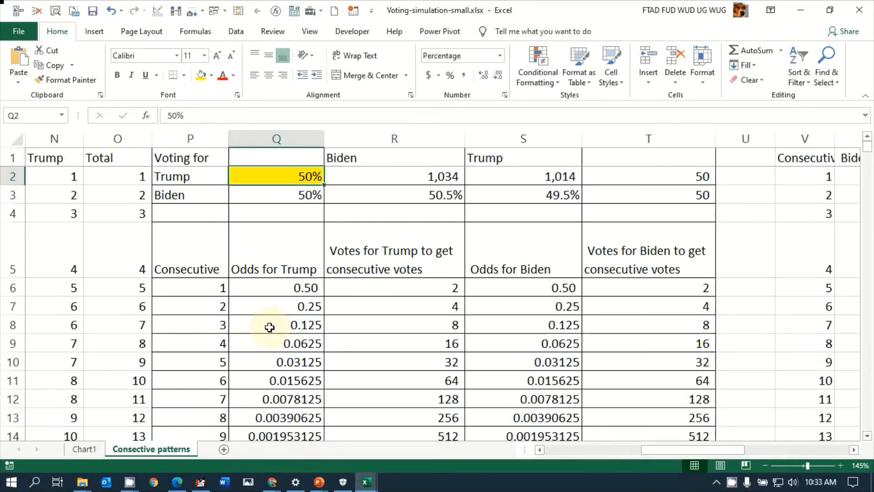
pyautogui.press('Left')
pyautogui.press('Left')
pyautogui.press('Left')
pyautogui.press('Left')
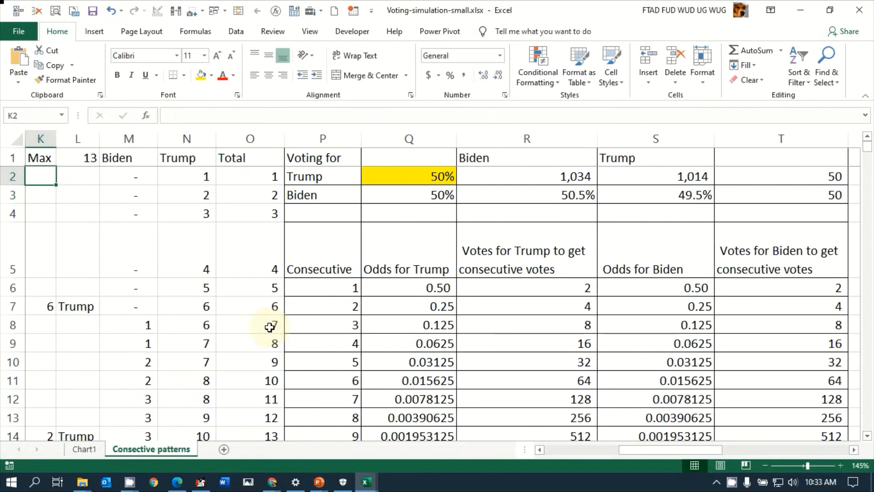
pyautogui.press('Left')
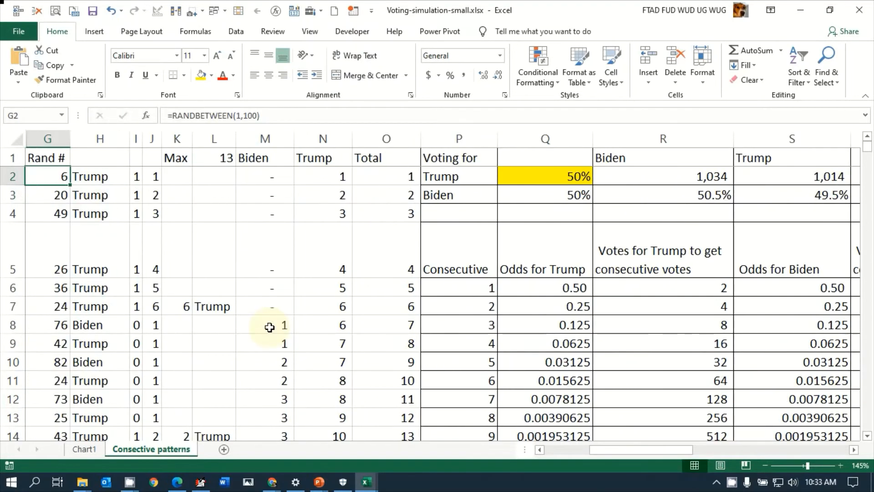
# Examine the vote assignment formulas in column H from H2 down to H7 and back up to H3.
pyautogui.press('Right')
pyautogui.press('Down')
pyautogui.press('Down')
pyautogui.press('Down')
pyautogui.press('Down')
pyautogui.press('Down')
pyautogui.press('Down')
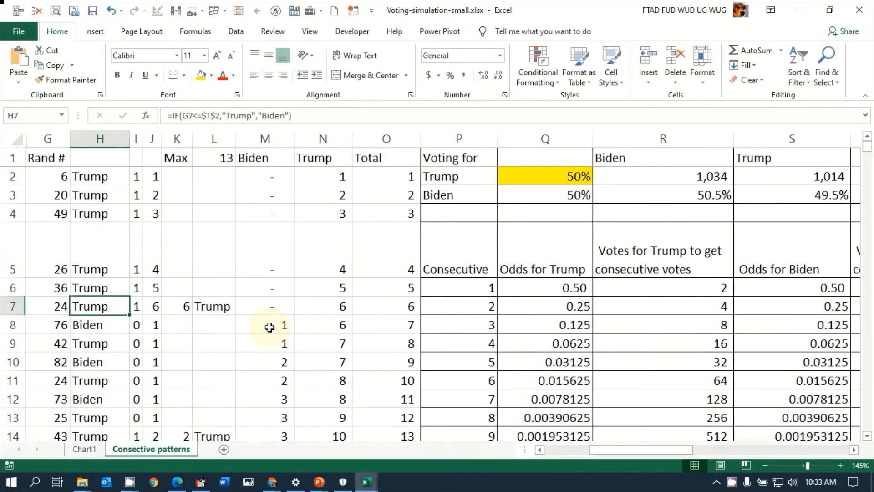
pyautogui.press('Up')
pyautogui.press('Up')
pyautogui.press('Up')
pyautogui.press('Up')
pyautogui.press('Up')
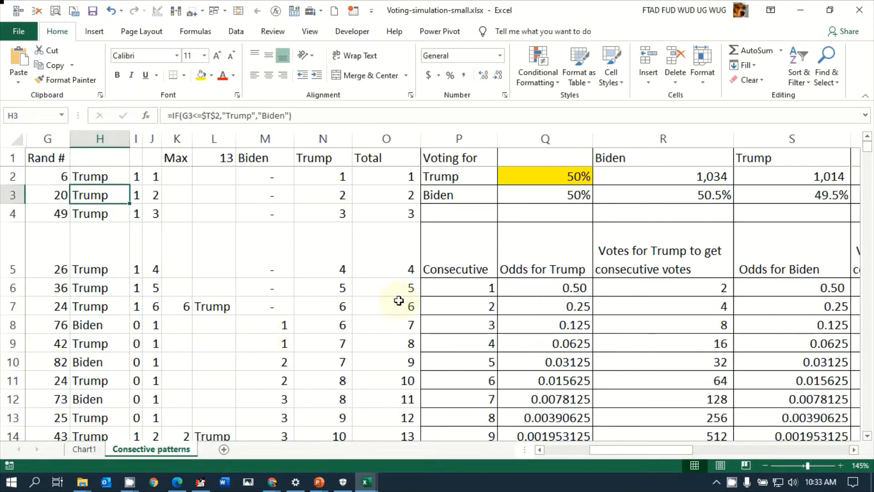
# Enter the heading "Voted for" in cell H1 above the simulated votes.
pyautogui.click(110, 163)
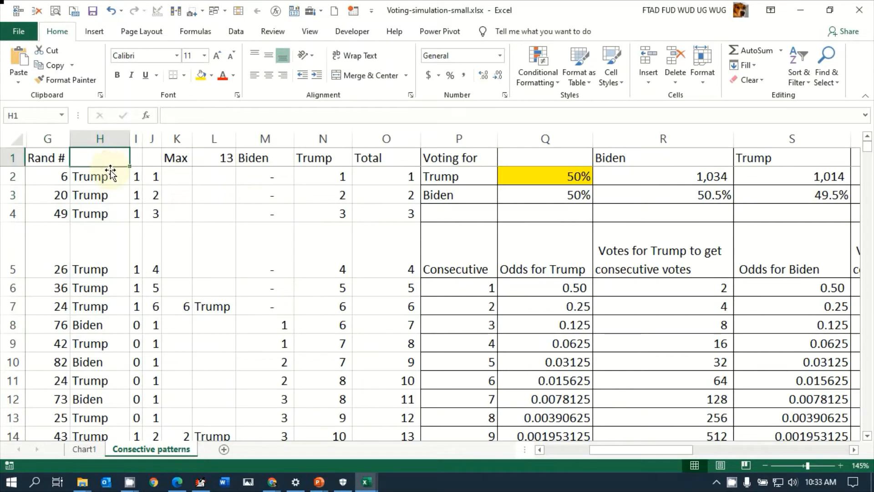
pyautogui.write('Voted for')
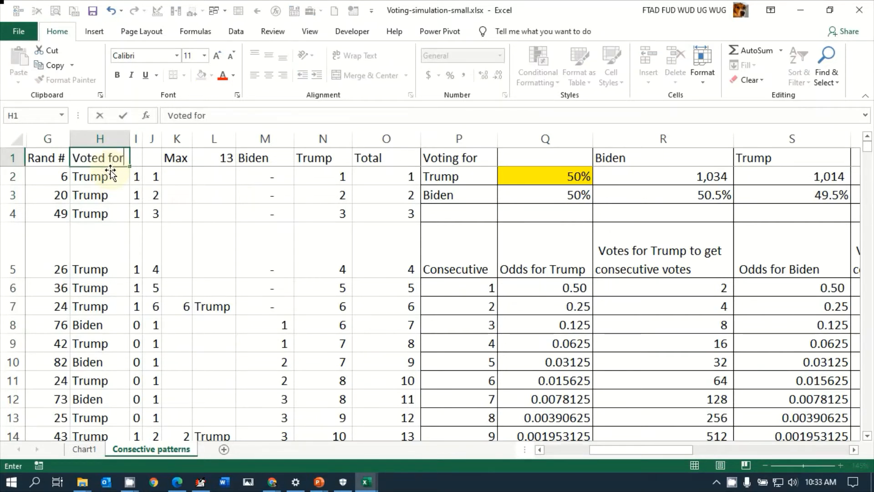
pyautogui.press('Return')
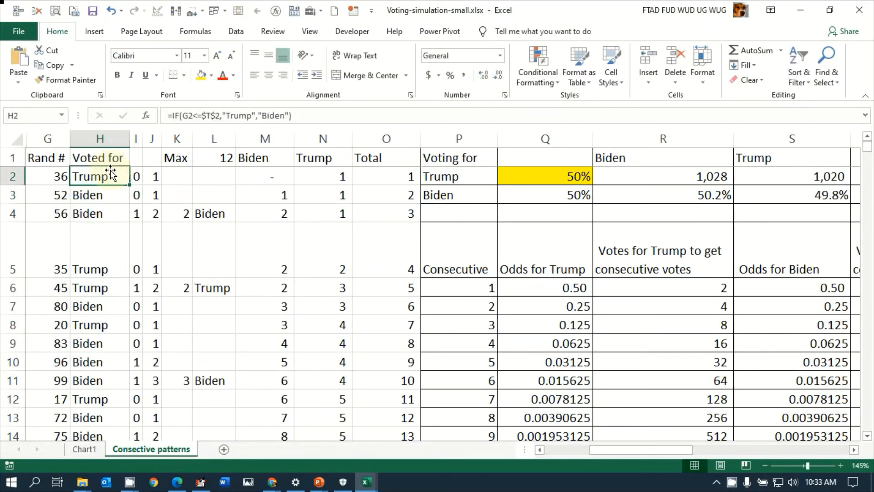
# Review the "Voted for" heading in H1 together with the vote formulas in H2 and H3.
pyautogui.press('Right')
pyautogui.press('Up')
pyautogui.press('Left')
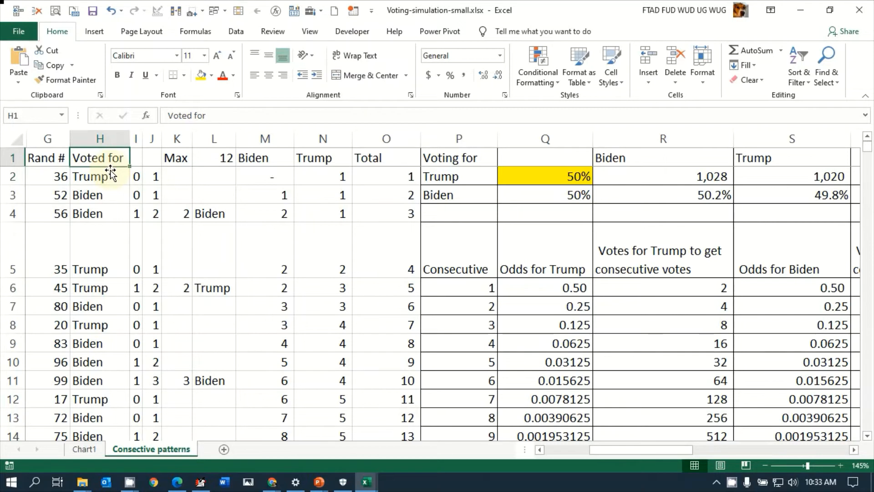
pyautogui.press('Down')
pyautogui.press('Down')
pyautogui.press('Up')
pyautogui.press('Up')
pyautogui.press('Down')
pyautogui.press('Down')
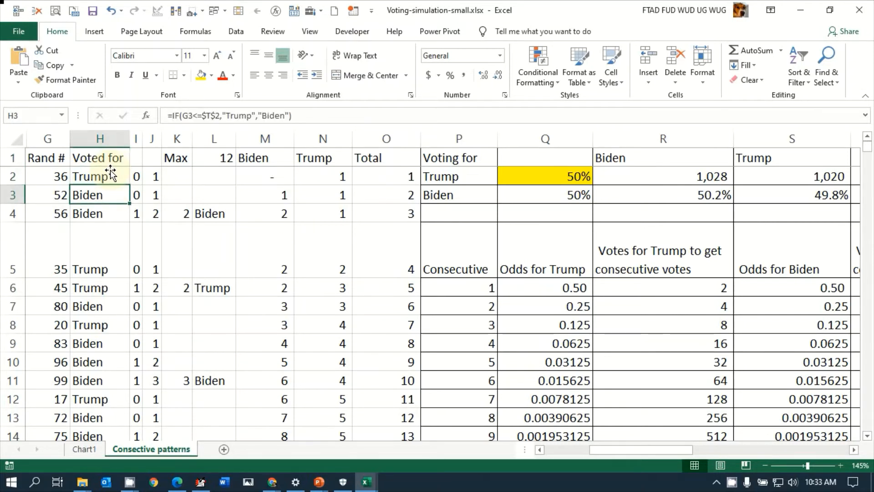
pyautogui.press('Up')
pyautogui.press('Up')
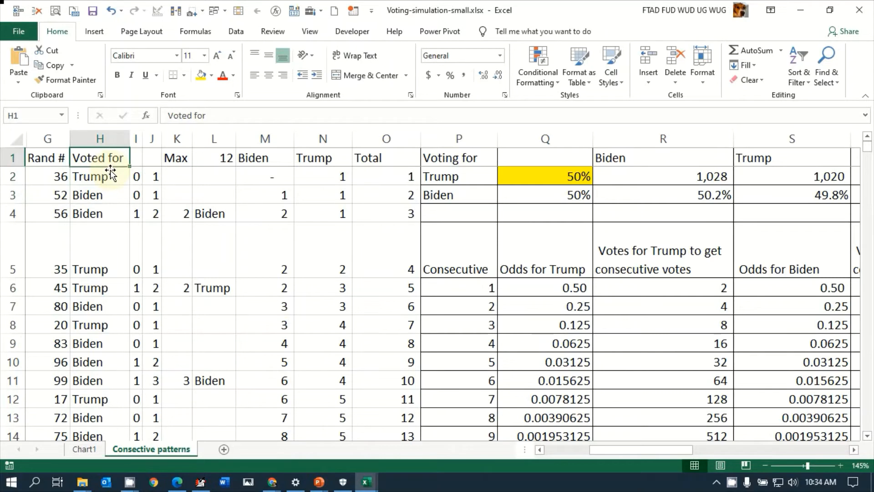
# Follow the headings across row 1 and examine the R2 formula that counts Biden votes in column H.
pyautogui.press('Right')
pyautogui.press('Right')
pyautogui.press('Right')
pyautogui.press('Right')
pyautogui.press('Right')
pyautogui.press('Right')
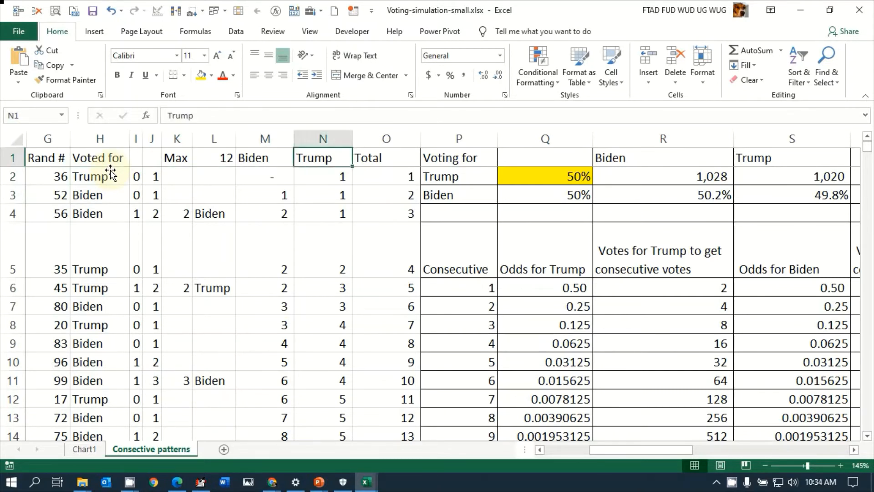
pyautogui.press('Right')
pyautogui.press('Right')
pyautogui.press('Right')
pyautogui.press('Right')
pyautogui.press('Right')
pyautogui.press('Down')
pyautogui.press('Left')
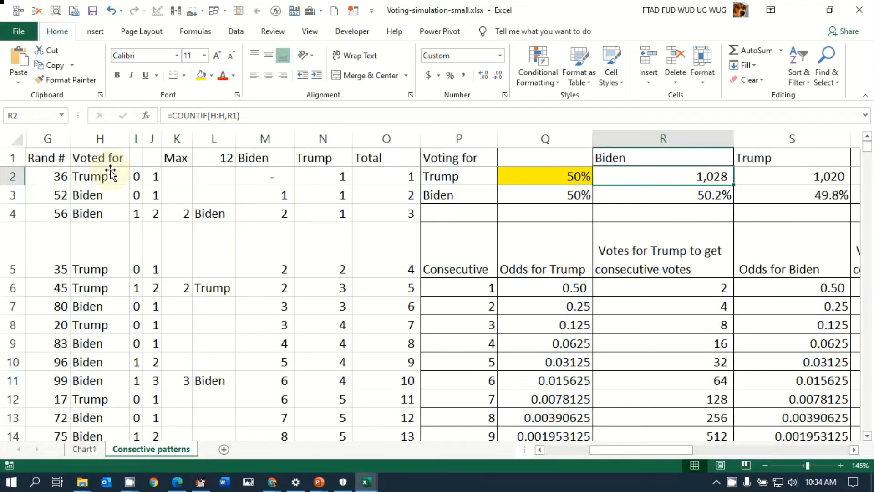
# Examine Biden's vote share formula in R3 and Trump's count and share formulas in S2 and S3.
pyautogui.press('Down')
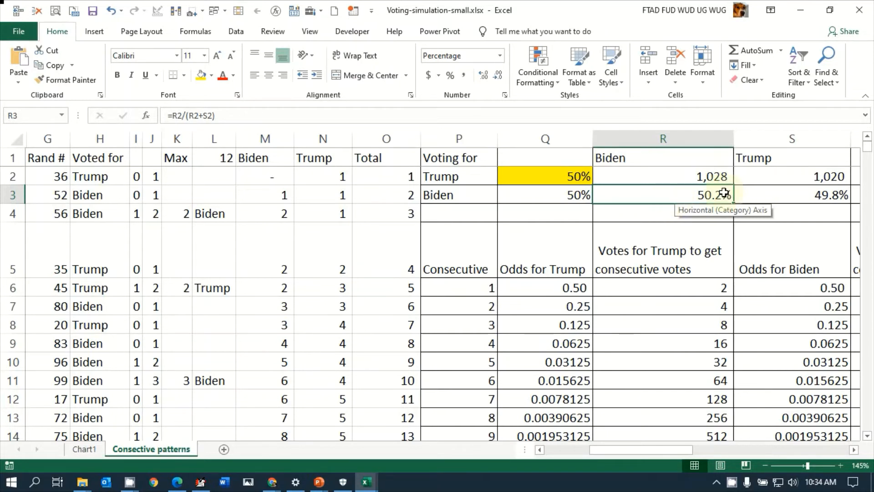
pyautogui.click(773, 179)
pyautogui.click(787, 195)
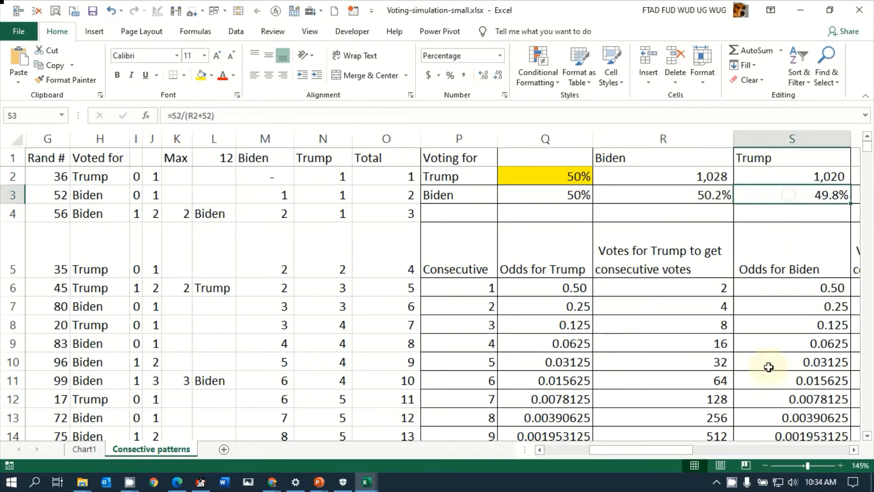
# Check the Biden odds formula in S6 and set Trump's voting percentage in Q2 to 51%.
pyautogui.moveTo(668, 453); pyautogui.dragTo(706, 455)
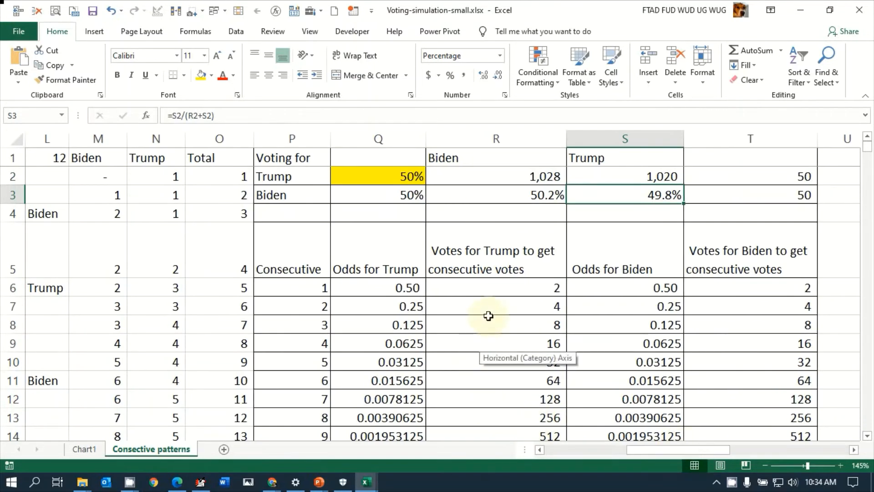
pyautogui.click(600, 285)
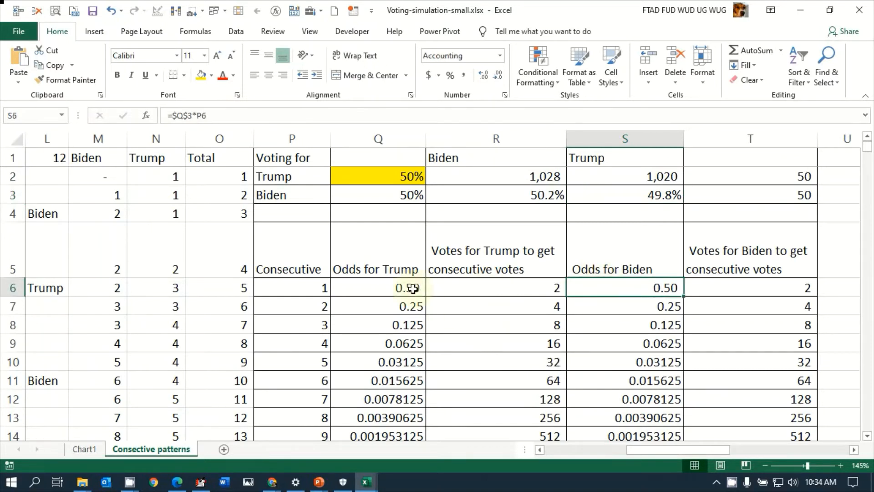
pyautogui.click(381, 177)
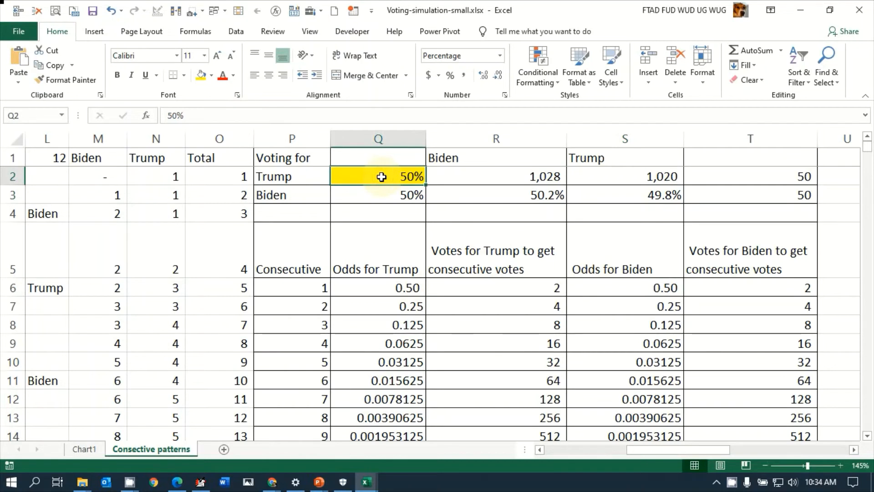
pyautogui.write('51')
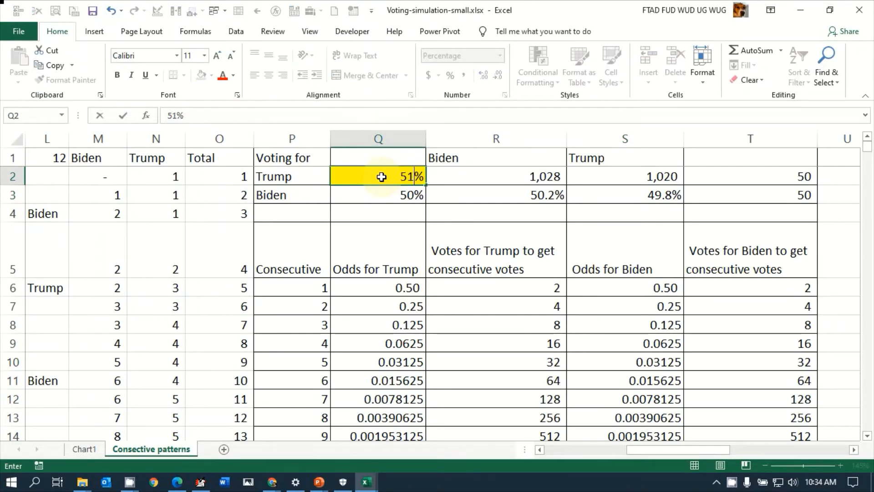
pyautogui.press('Return')
pyautogui.press('Left')
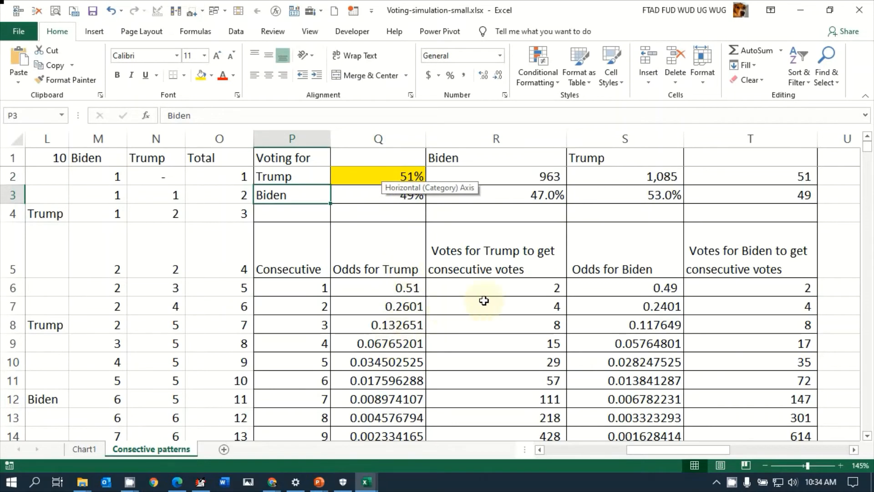
# Compare the votes needed for 41 consecutive votes for Trump in R46 and Biden in T46.
pyautogui.scroll(-4, 634, 345)
pyautogui.scroll(-5, 634, 345)
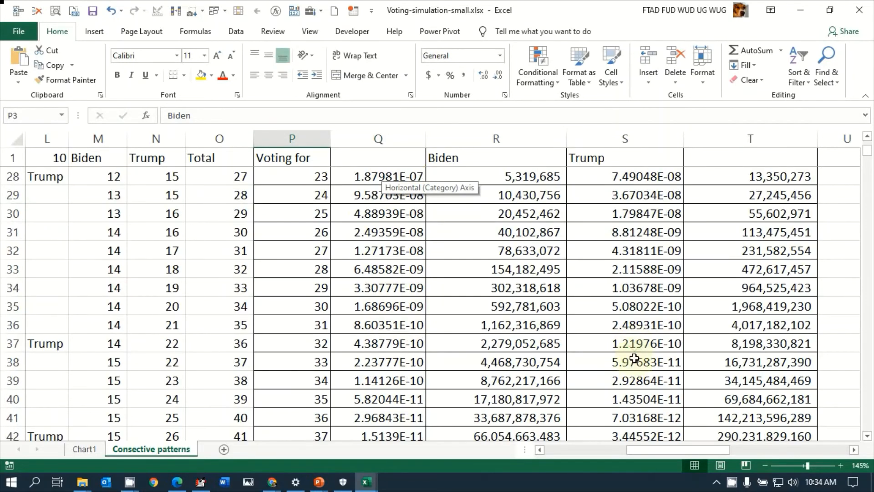
pyautogui.scroll(-5, 634, 361)
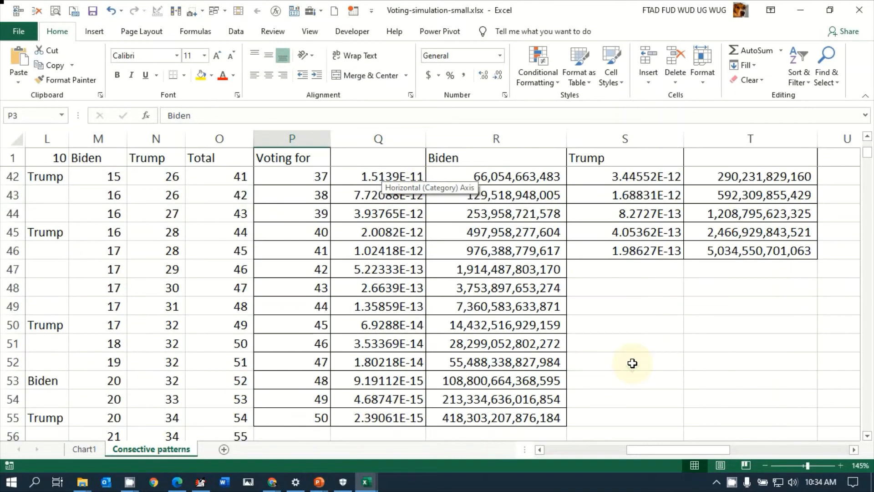
pyautogui.click(523, 251)
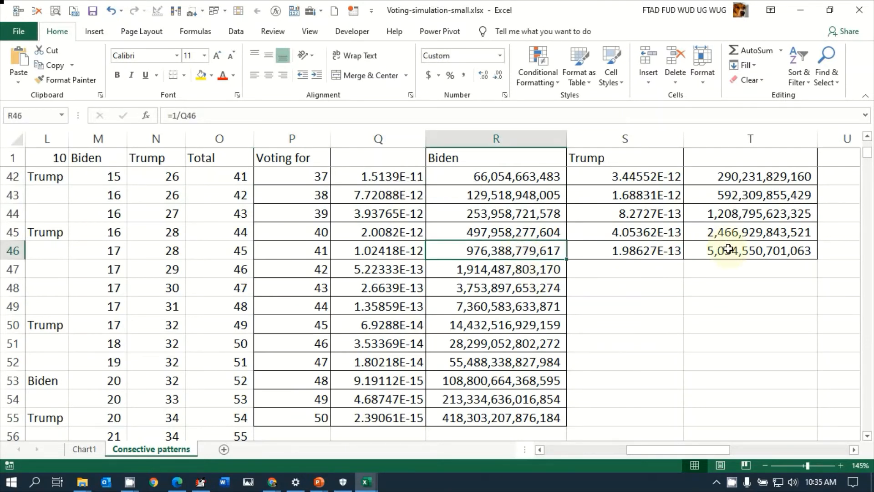
pyautogui.click(729, 249)
pyautogui.click(531, 250)
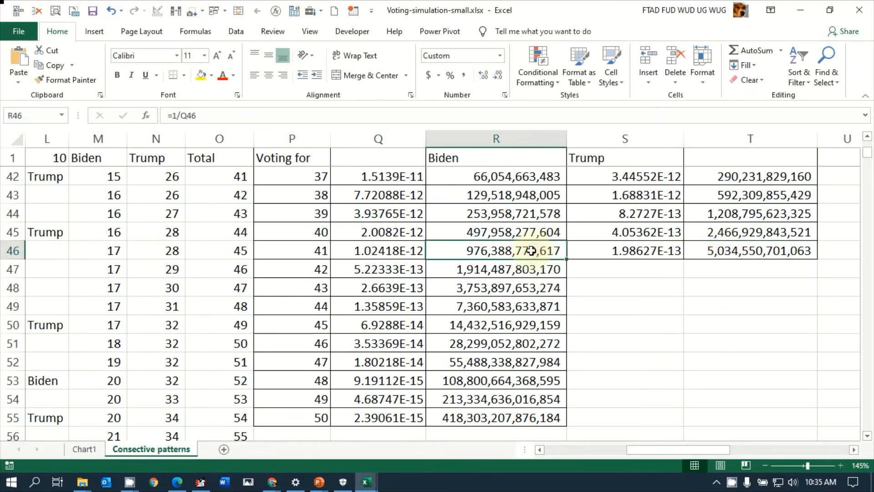
# Examine the votes Trump needs for 20 consecutive votes in R25 against the voting percentage in Q2.
pyautogui.scroll(5, 531, 250)
pyautogui.scroll(5, 528, 250)
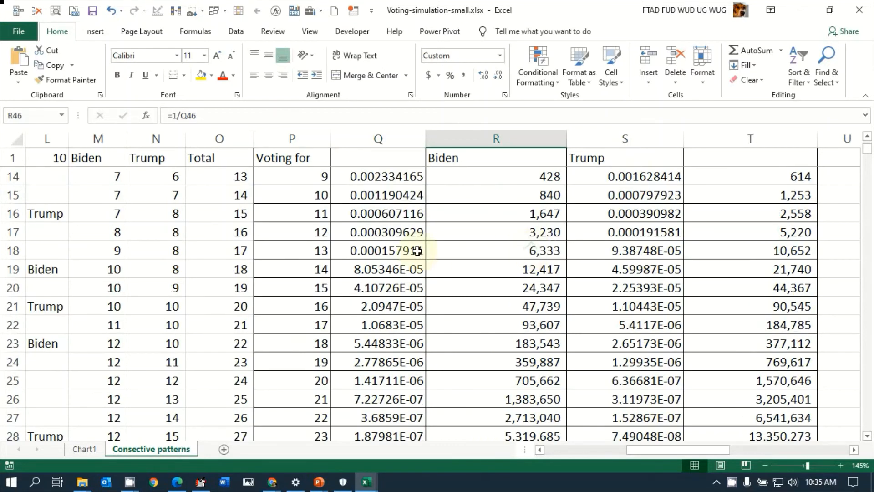
pyautogui.click(460, 379)
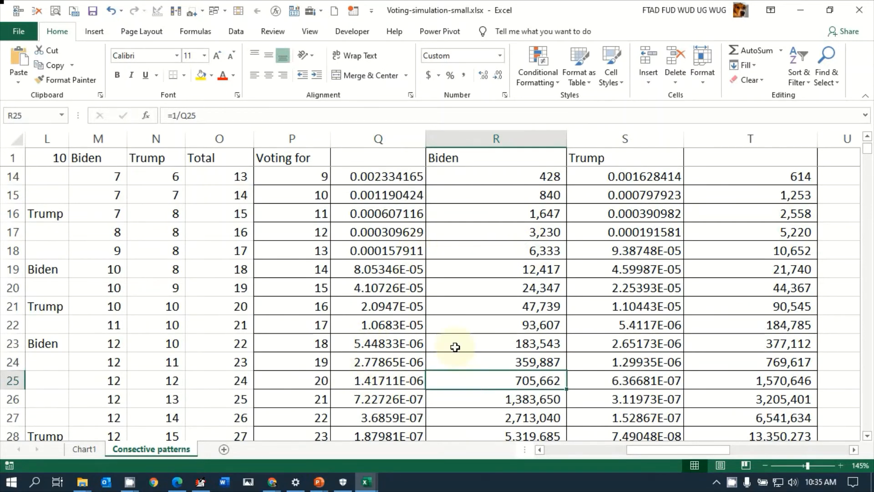
pyautogui.scroll(4, 454, 345)
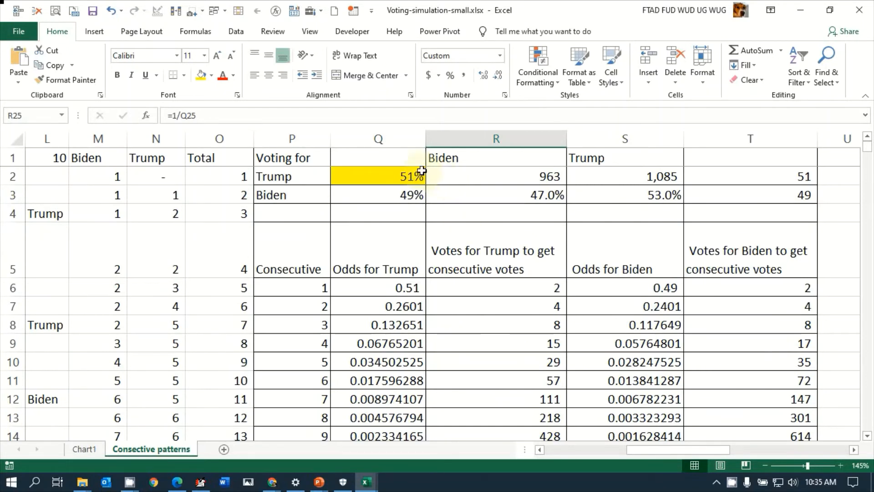
pyautogui.scroll(-4, 444, 210)
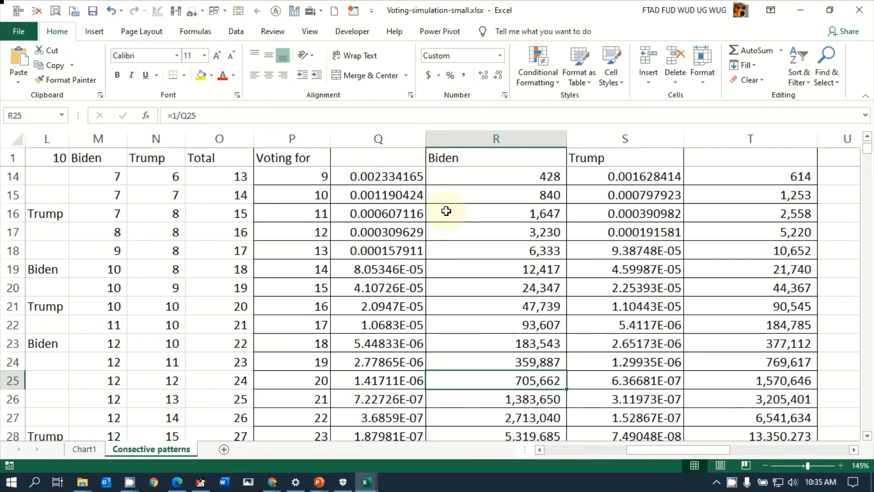
pyautogui.scroll(4, 447, 211)
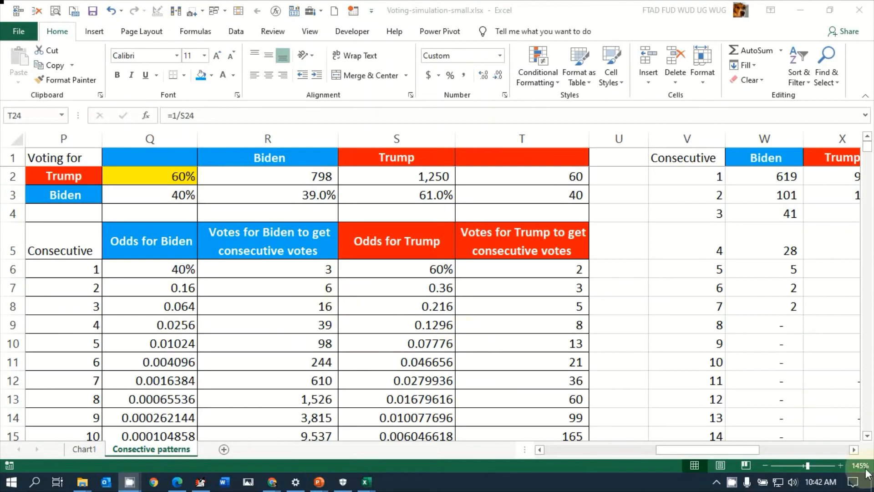
# Compare the votes needed for 20 consecutive votes for Biden in R25 and Trump in T25 in the colour-coded table.
pyautogui.click(867, 435)
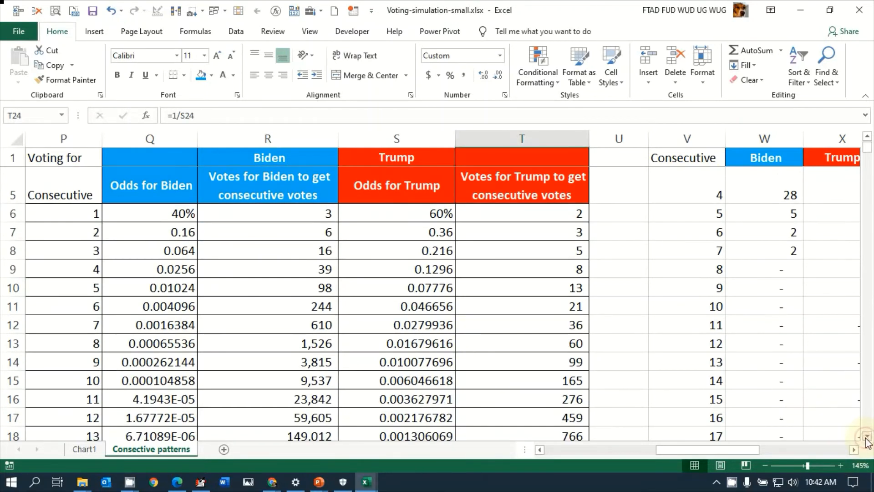
pyautogui.scroll(-8, 867, 438)
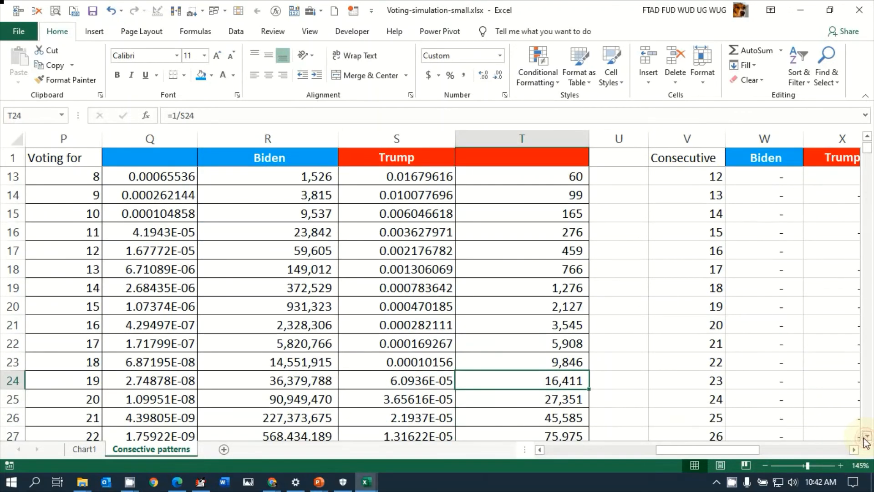
pyautogui.click(275, 404)
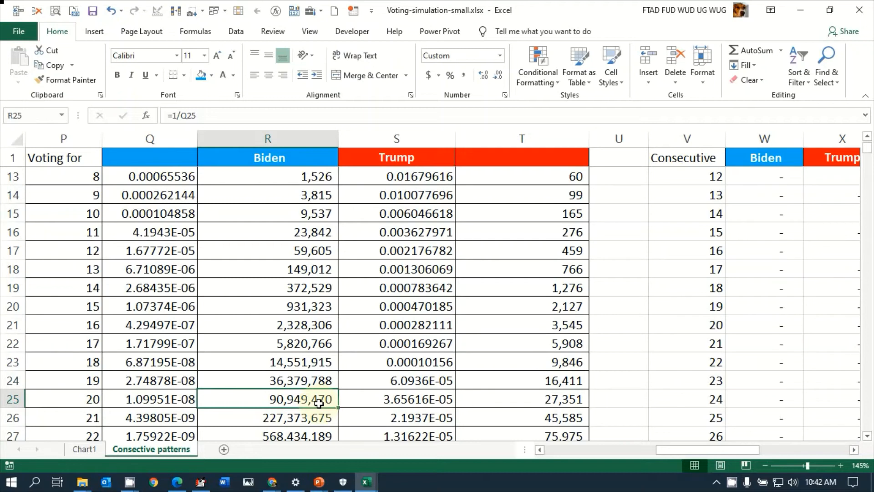
pyautogui.click(535, 397)
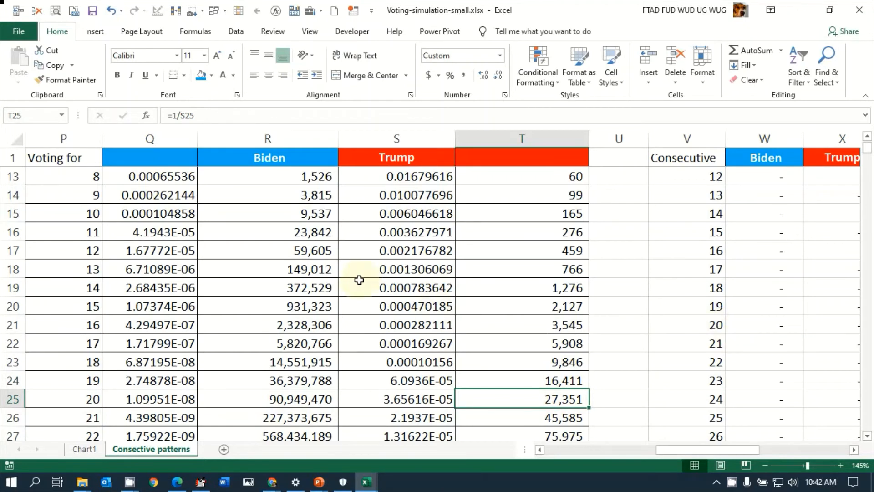
# Widen column R to fit the longest values for the votes Biden needs for consecutive votes.
pyautogui.scroll(4, 359, 278)
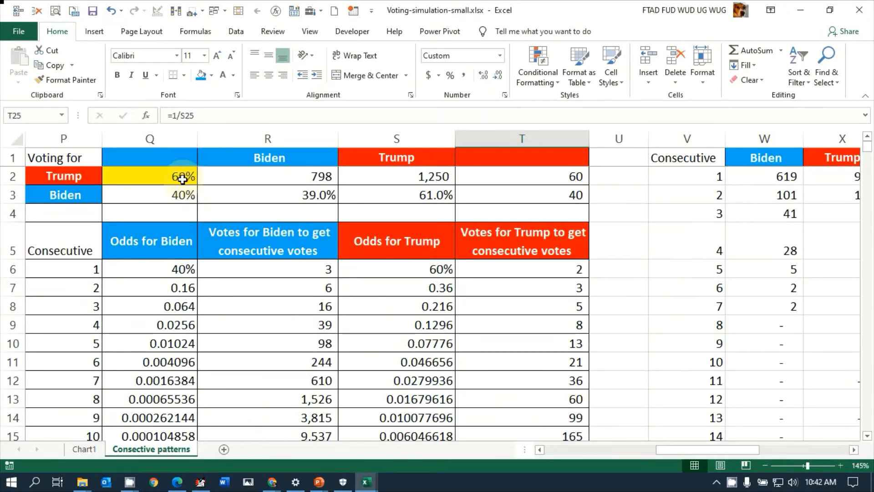
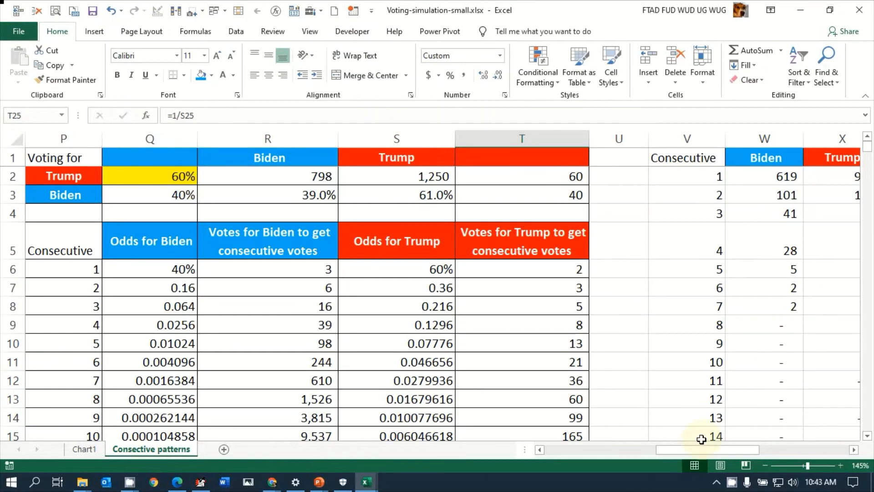
pyautogui.moveTo(713, 451); pyautogui.dragTo(696, 452)
pyautogui.scroll(-14, 326, 260)
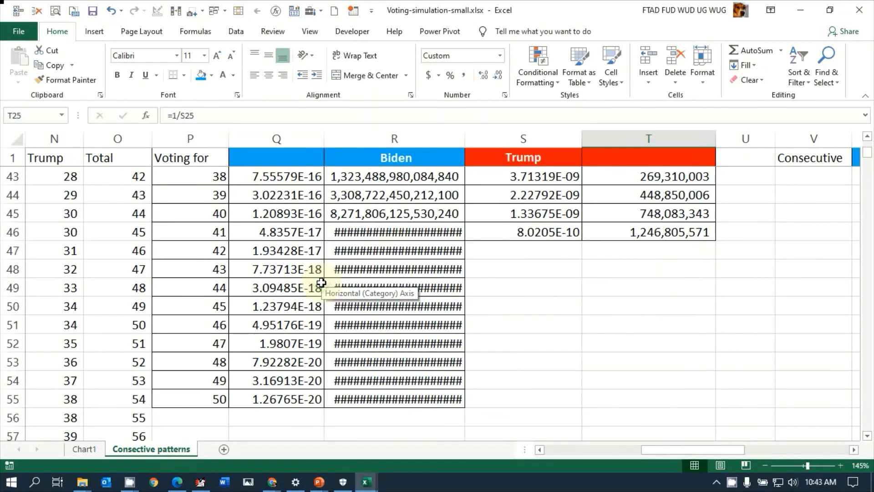
pyautogui.moveTo(463, 137); pyautogui.dragTo(463, 137)
pyautogui.doubleClick(463, 137)
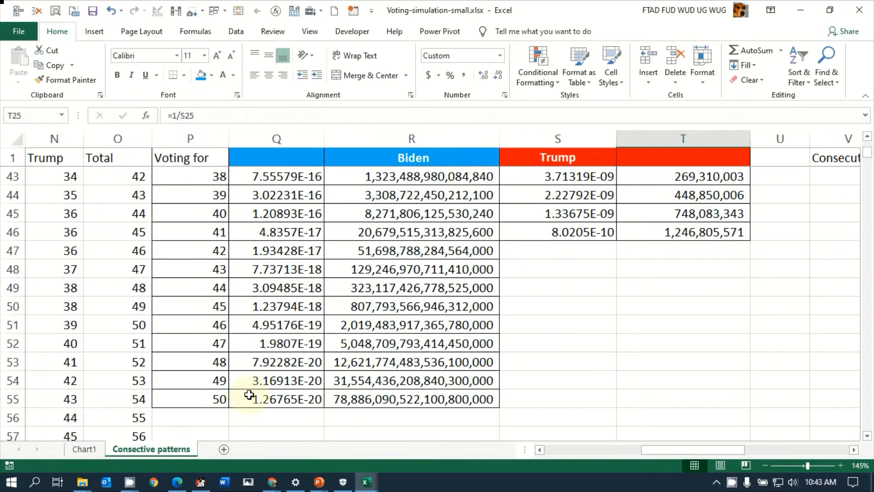
# Compare Trump's voting percentage in Q2 with the votes Biden needs for 50 consecutive votes in R55.
pyautogui.scroll(14, 237, 390)
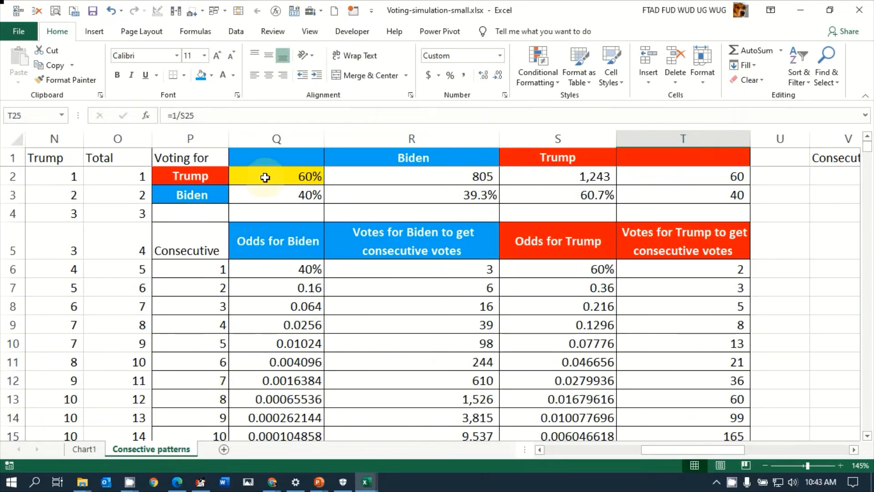
pyautogui.scroll(-14, 266, 175)
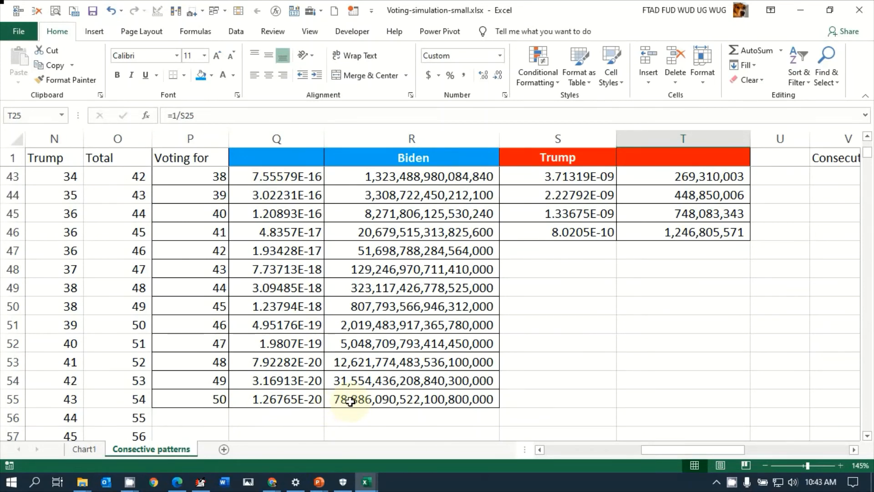
pyautogui.scroll(14, 350, 401)
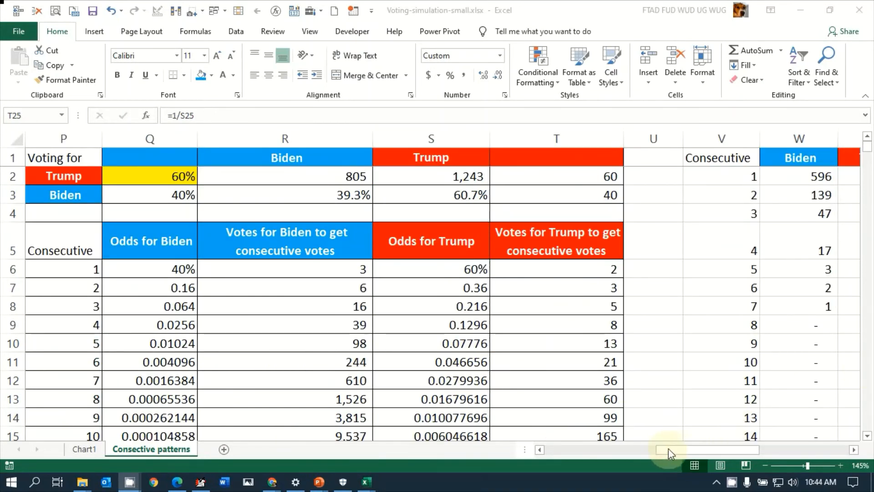
# Review the list of consecutive run lengths in column V from V2 down to its last entry in V32.
pyautogui.click(668, 448)
pyautogui.moveTo(703, 452); pyautogui.dragTo(736, 450)
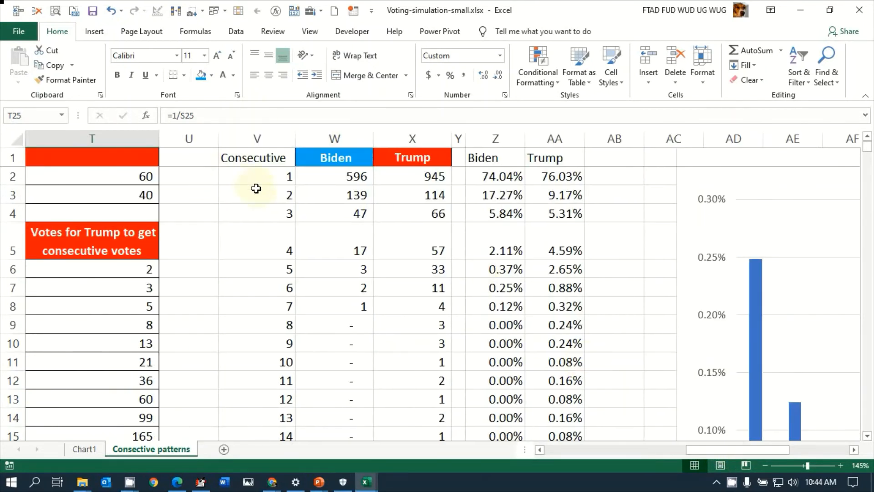
pyautogui.click(260, 173)
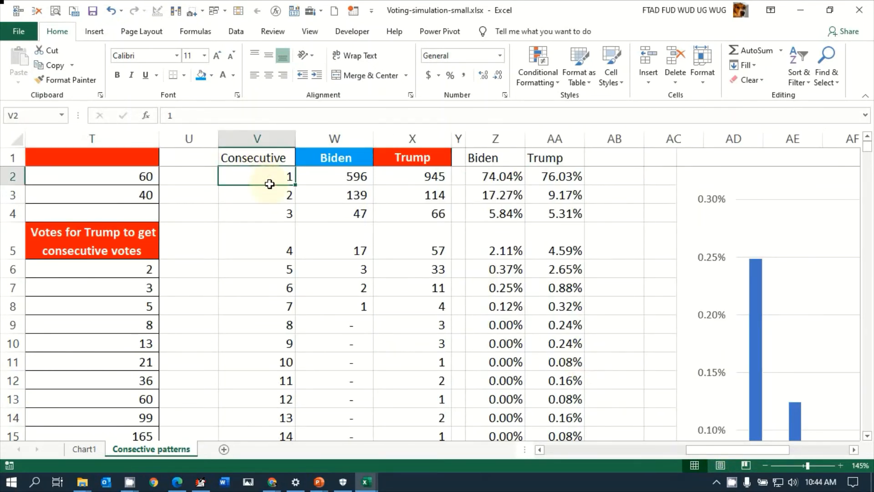
pyautogui.hotkey('ctrl', 'Down')
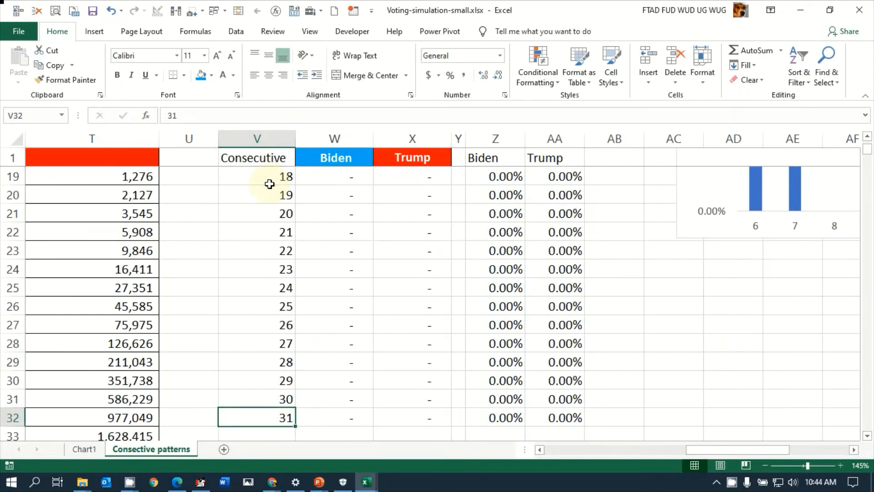
pyautogui.hotkey('ctrl', 'Up')
pyautogui.press('Down')
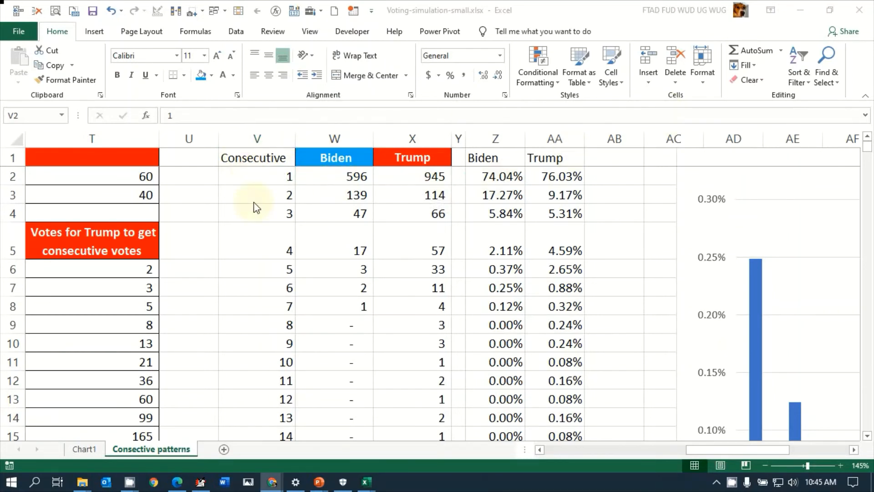
# Check the single-vote count formulas in W2 and X2 and the matching percentage formulas in Z2 and AA2.
pyautogui.click(335, 174)
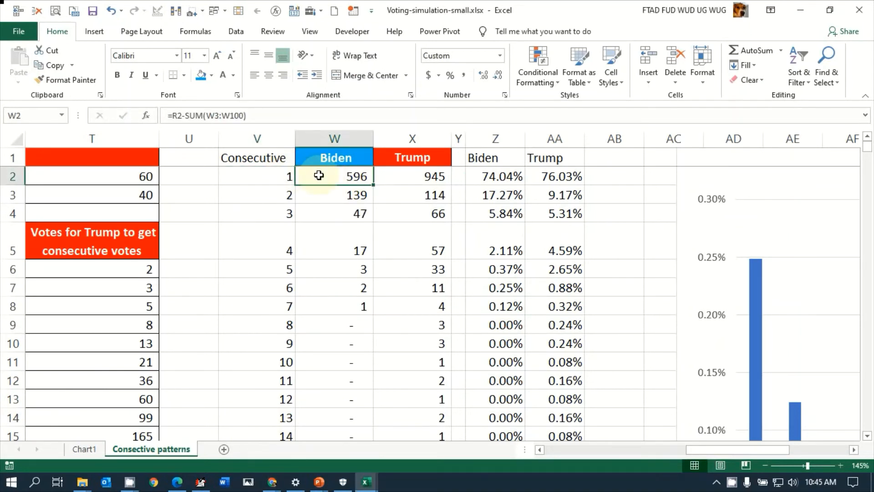
pyautogui.click(417, 176)
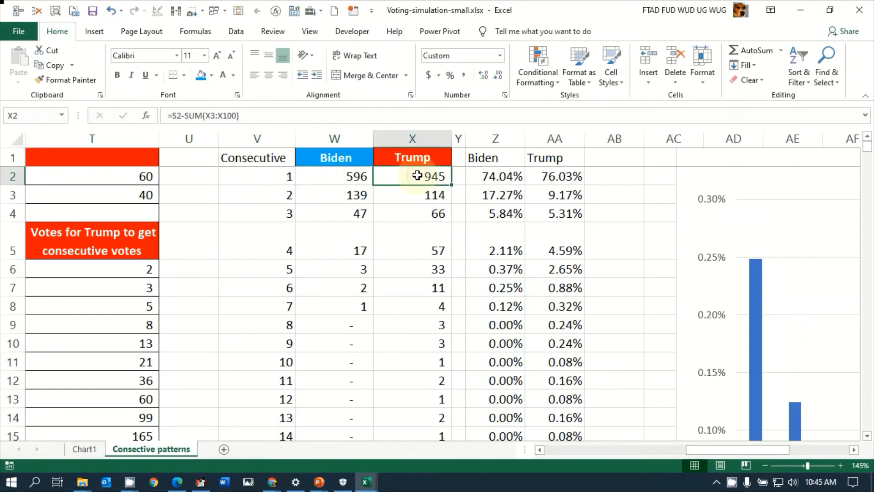
pyautogui.click(502, 176)
pyautogui.click(575, 176)
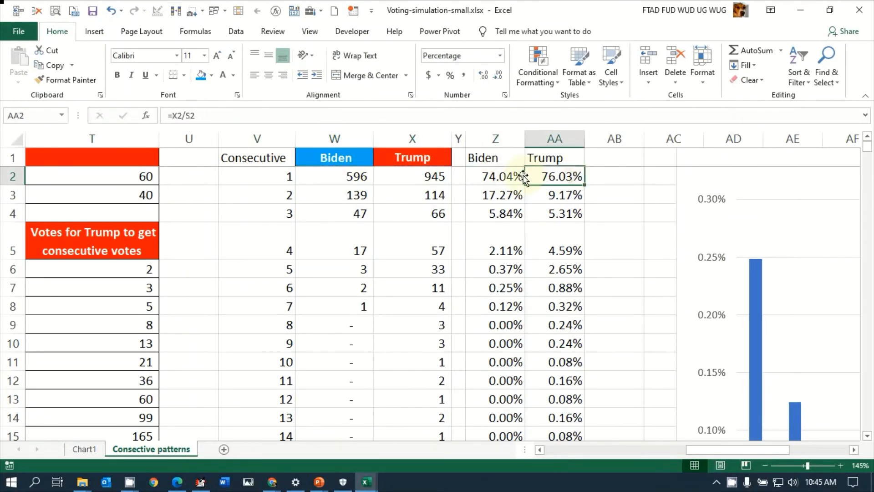
pyautogui.click(483, 176)
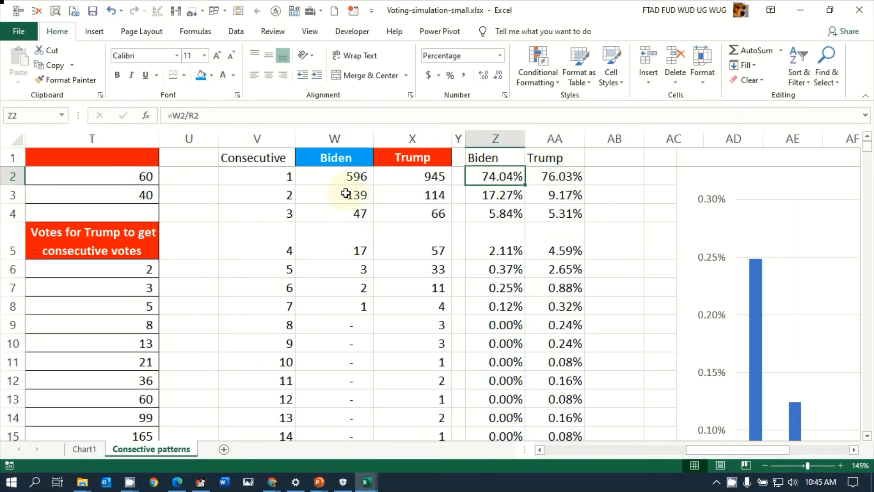
# Check the run-count formulas in W3, W8 and X8 and Biden's percentage formula in Z3.
pyautogui.click(319, 194)
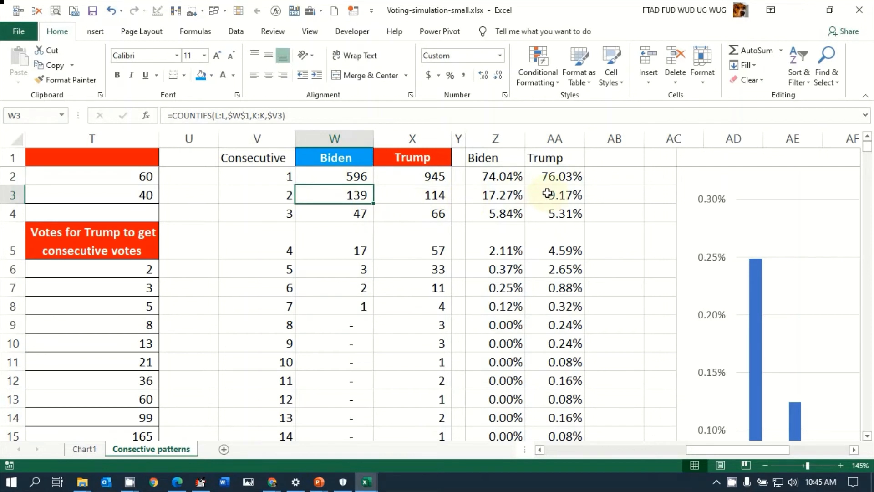
pyautogui.click(515, 192)
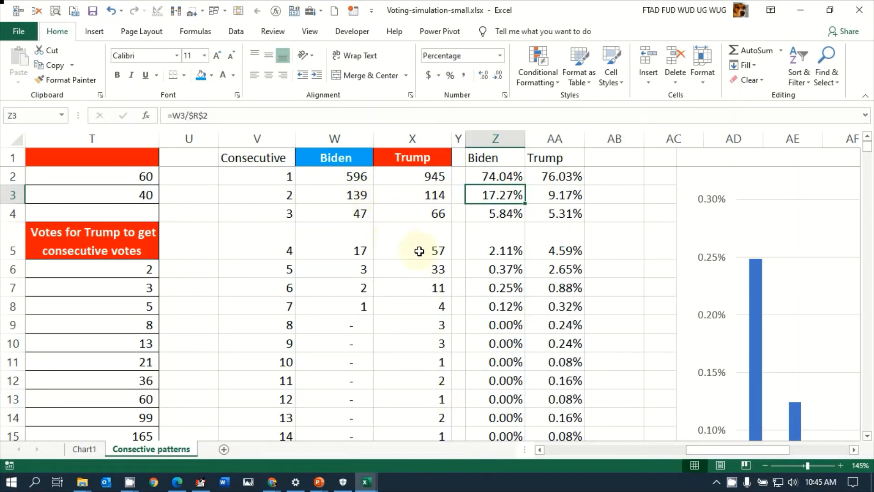
pyautogui.click(347, 305)
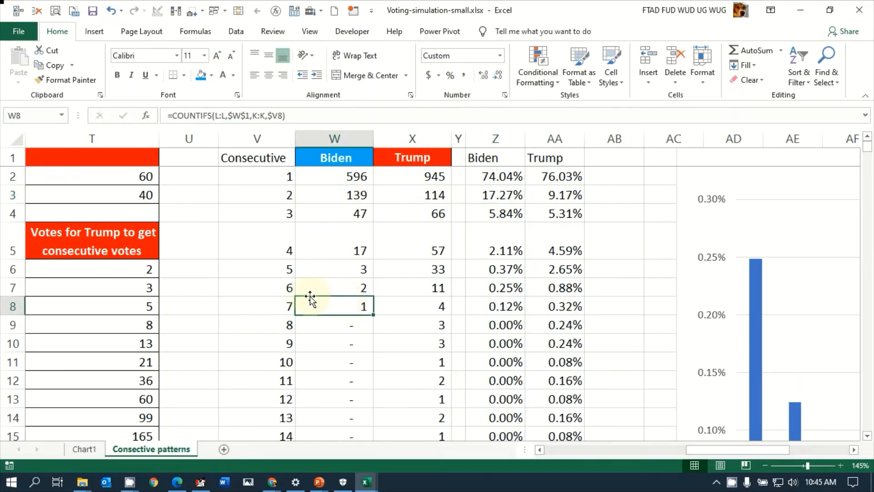
pyautogui.click(424, 304)
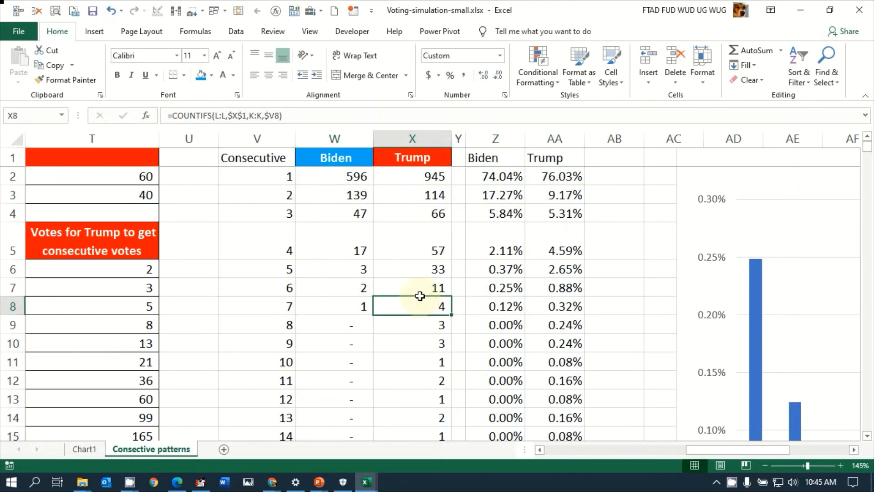
# Examine Trump's run counts down column X to 14 consecutive votes in row 15, along with that row's percentages in Z and AA.
pyautogui.press('Down')
pyautogui.press('Down')
pyautogui.press('Down')
pyautogui.press('Down')
pyautogui.press('Down')
pyautogui.press('Down')
pyautogui.press('Down')
pyautogui.press('Down')
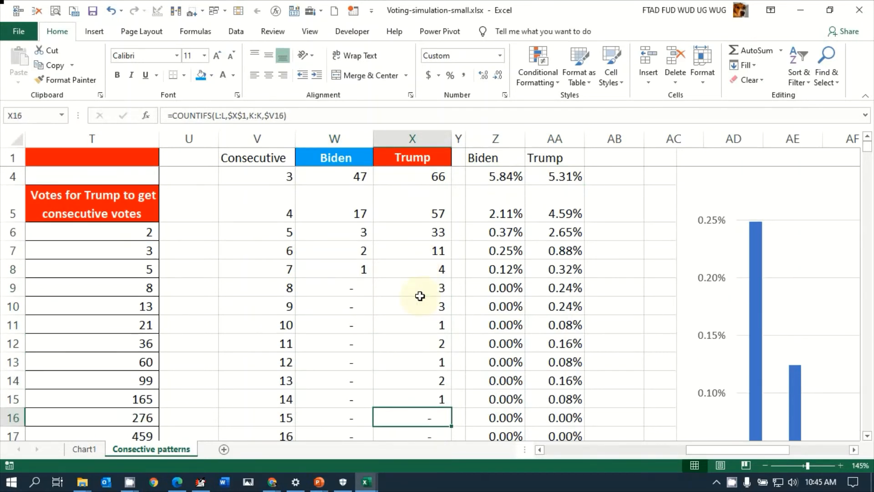
pyautogui.press('Up')
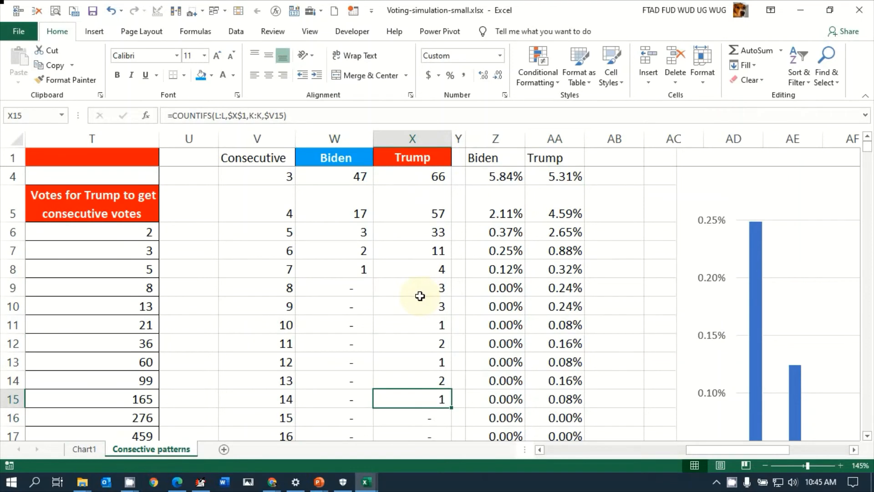
pyautogui.press('Right')
pyautogui.press('Right')
pyautogui.press('Right')
pyautogui.press('Right')
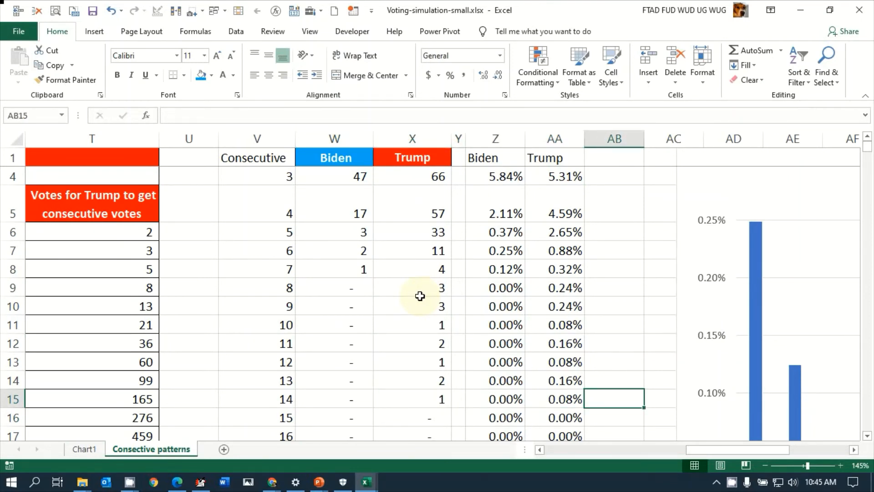
pyautogui.press('Left')
pyautogui.press('Left')
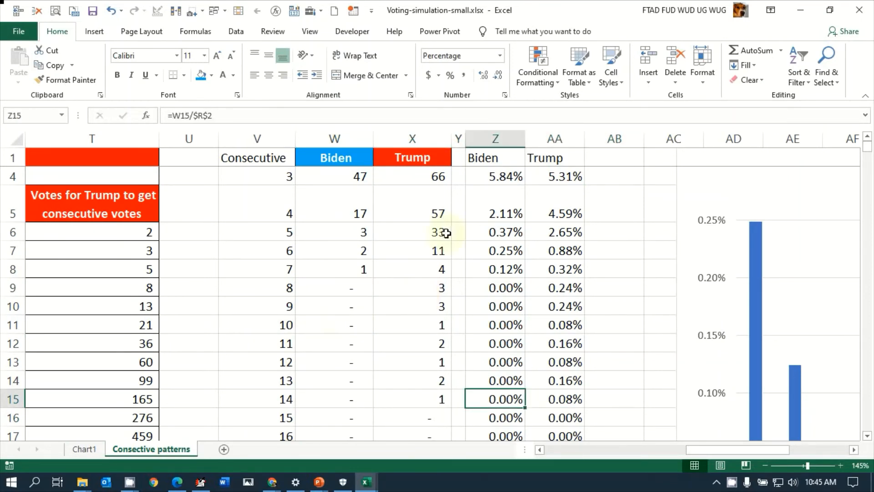
pyautogui.scroll(1, 624, 208)
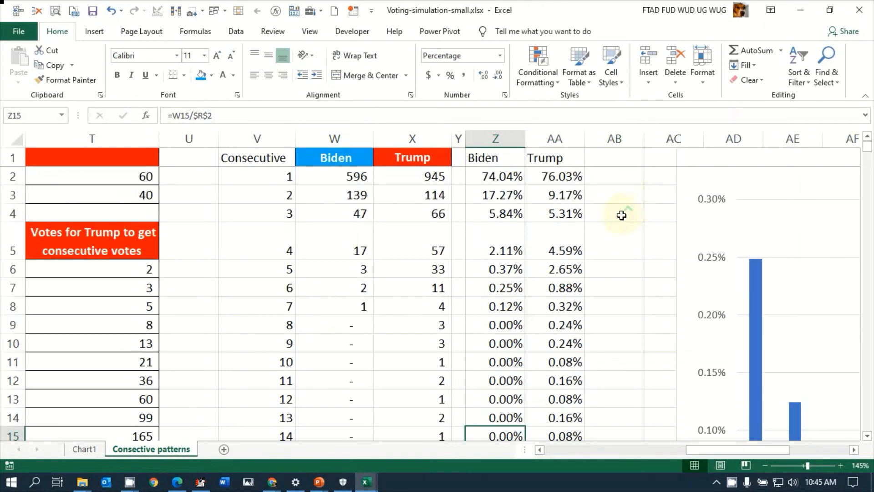
# Examine the Biden and Trump bars in the Consective Voting Pattern chart on the Chart1 sheet.
pyautogui.click(84, 451)
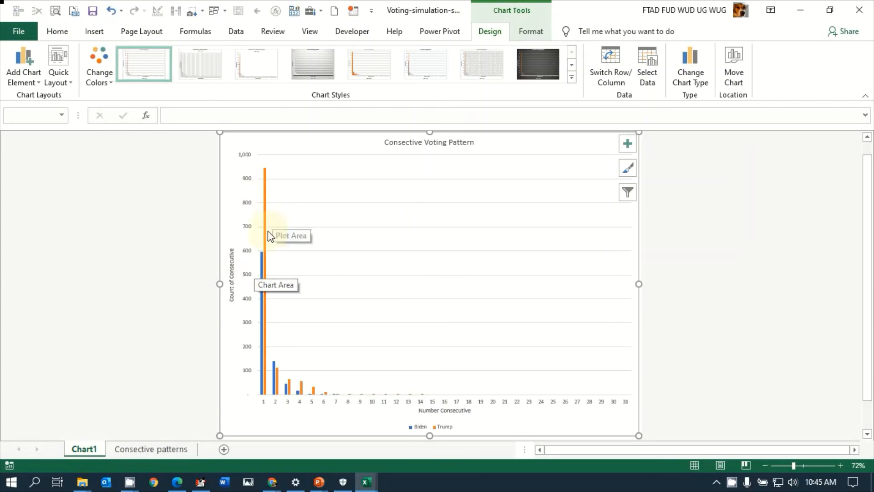
pyautogui.moveTo(266, 222)
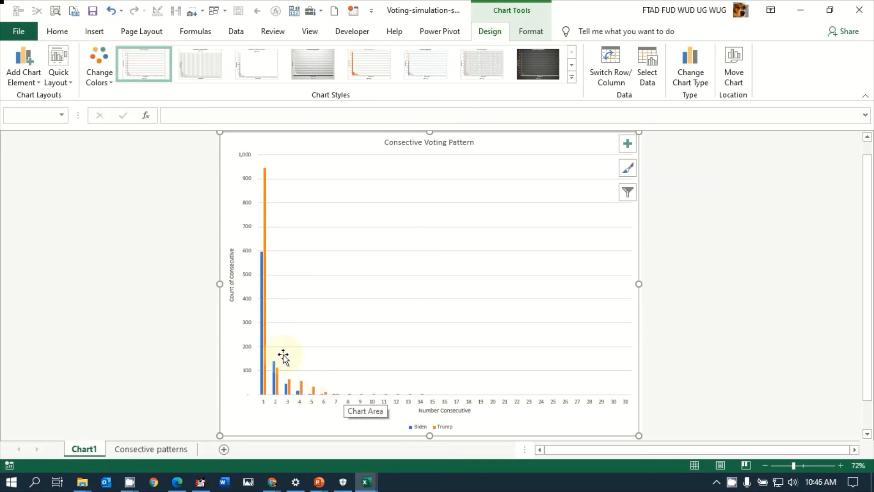
pyautogui.moveTo(263, 192)
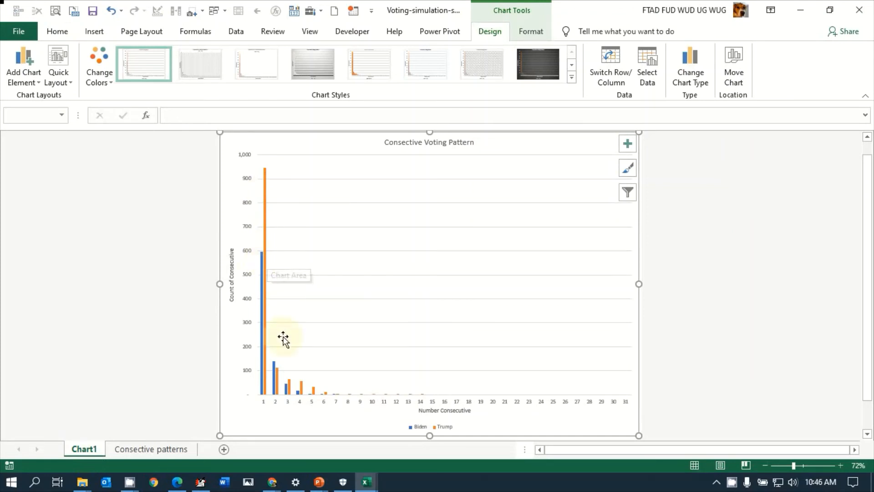
# Copy the last simulated vote row, G2049:O2049, on the Consective patterns sheet.
pyautogui.click(179, 449)
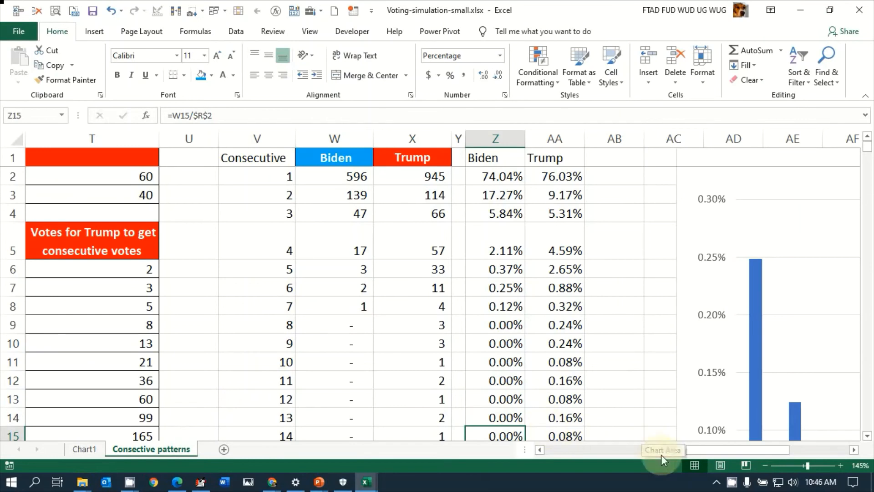
pyautogui.moveTo(712, 453); pyautogui.dragTo(617, 441)
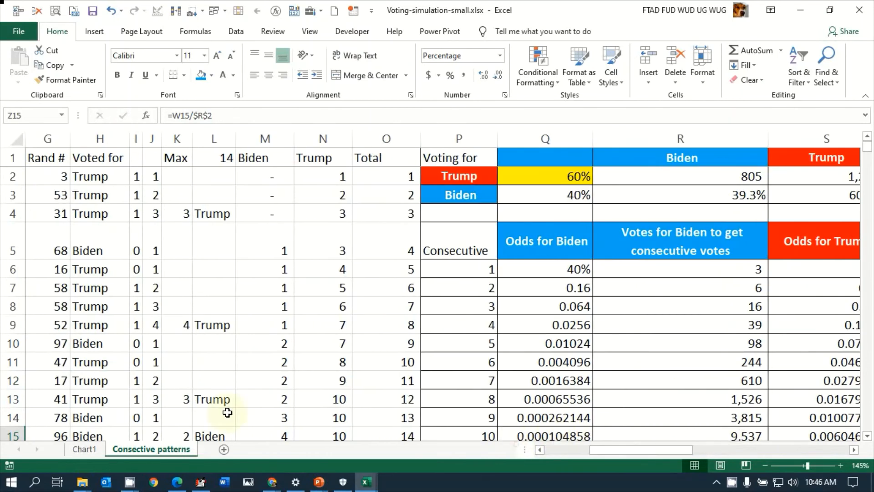
pyautogui.scroll(-4, 108, 311)
pyautogui.scroll(-20, 108, 312)
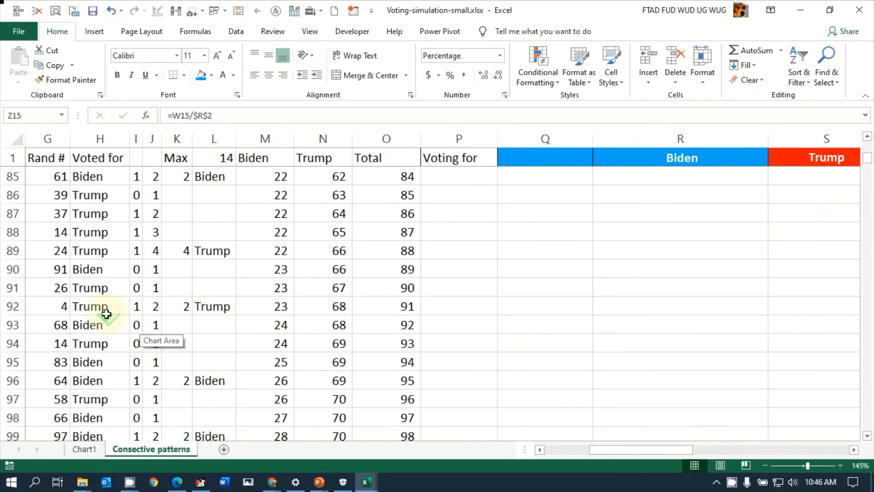
pyautogui.click(64, 324)
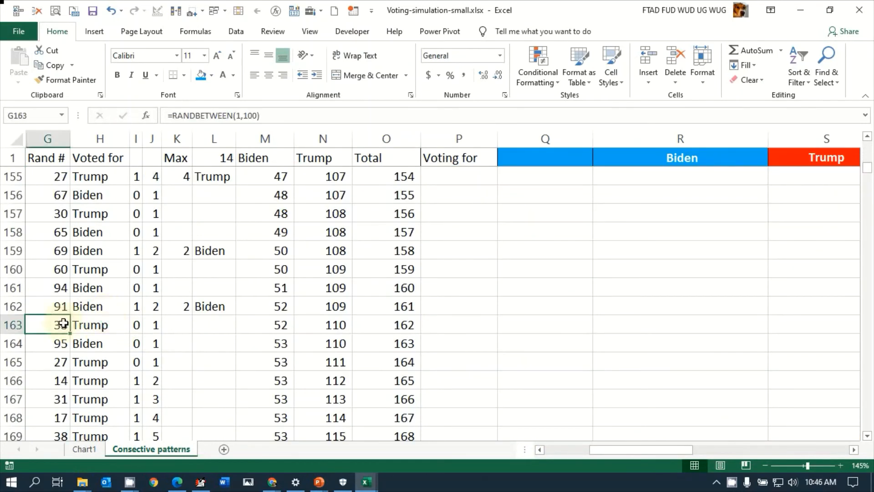
pyautogui.hotkey('ctrl', 'Down')
pyautogui.hotkey('ctrl', 'shift', 'Right')
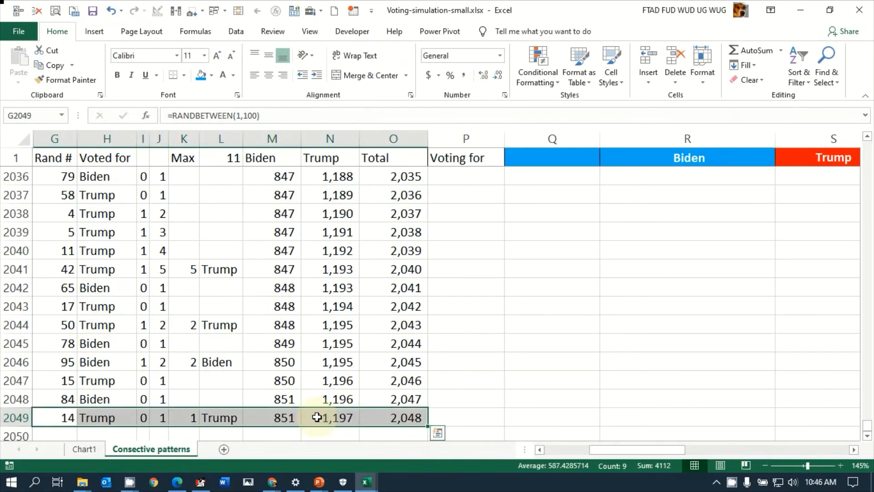
pyautogui.hotkey('ctrl', 'c')
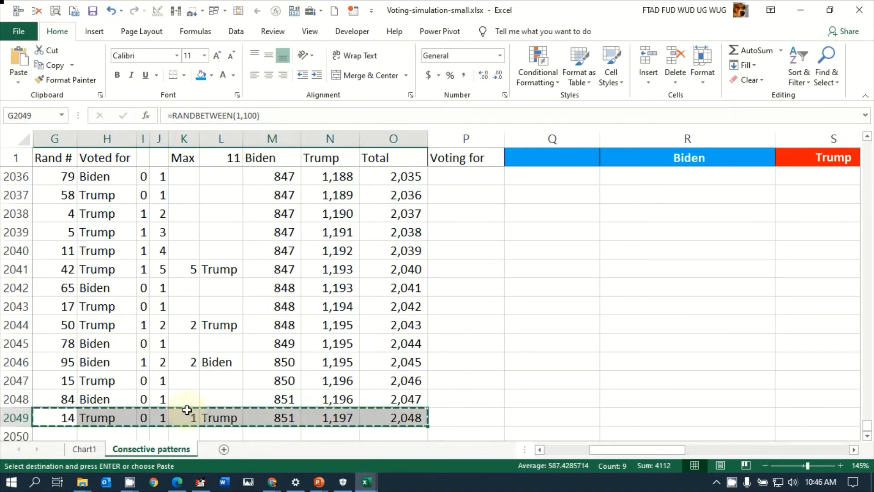
# Paste the copied vote row down columns G to O through the sheet's last row, 1048576.
pyautogui.click(53, 438)
pyautogui.hotkey('ctrl', 'Down')
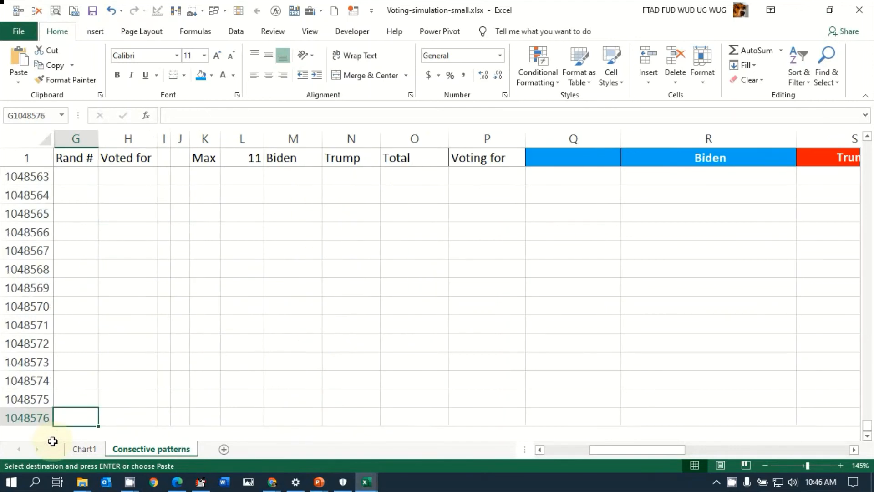
pyautogui.hotkey('ctrl', 'shift', 'Up')
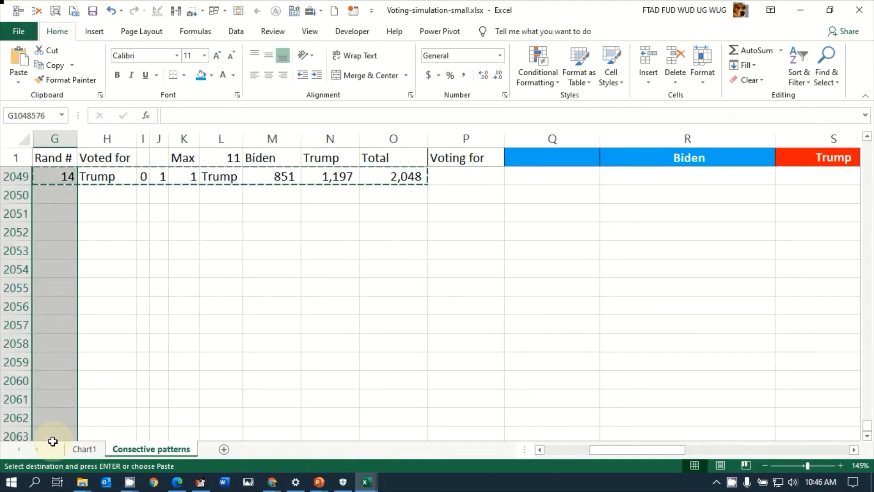
pyautogui.hotkey('shift', 'Right')
pyautogui.hotkey('shift', 'Right')
pyautogui.hotkey('shift', 'Right')
pyautogui.hotkey('shift', 'Right')
pyautogui.hotkey('shift', 'Right')
pyautogui.hotkey('shift', 'Right')
pyautogui.hotkey('shift', 'Right')
pyautogui.hotkey('shift', 'Right')
pyautogui.hotkey('ctrl', 'v')
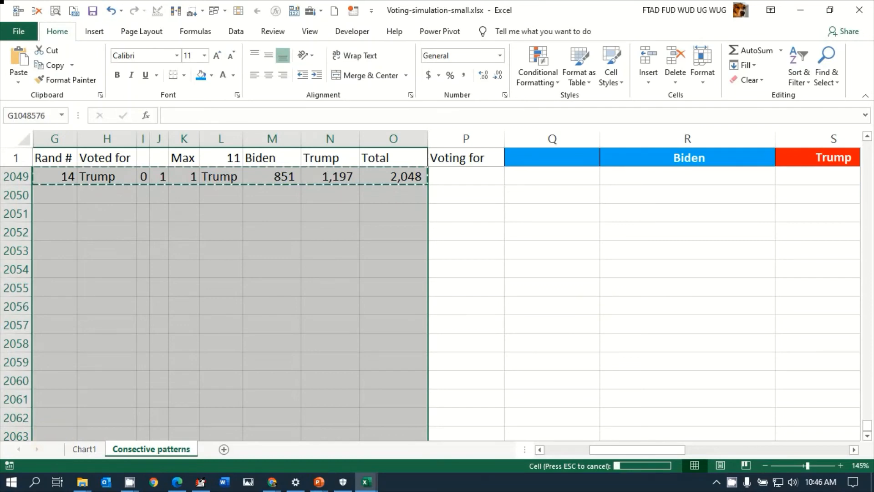
pyautogui.hotkey('alt', 'Tab')
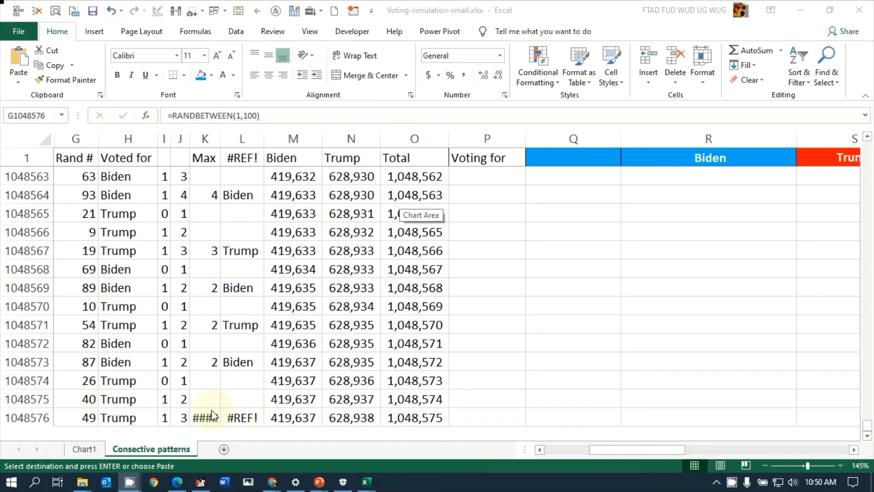
pyautogui.hotkey('ctrl', 'v')
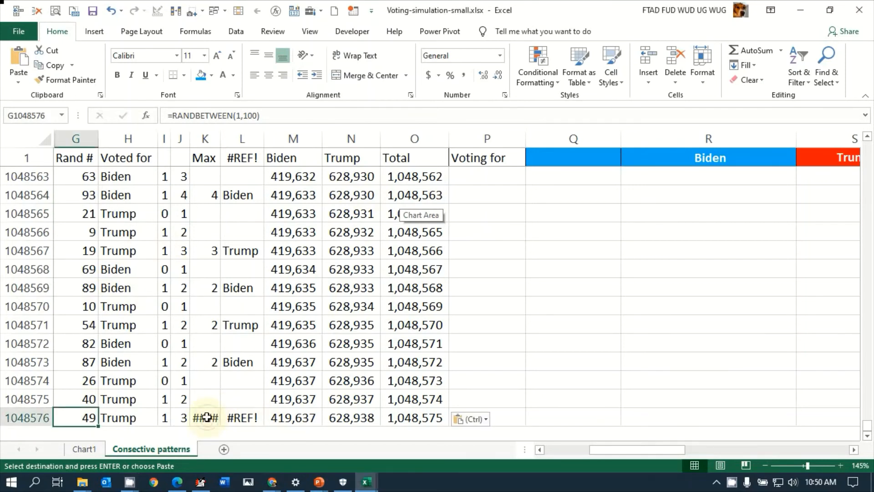
# Check the Max formula in K1048576, and review the vote totals and run counts along row 2 up to Trump's X2.
pyautogui.click(208, 417)
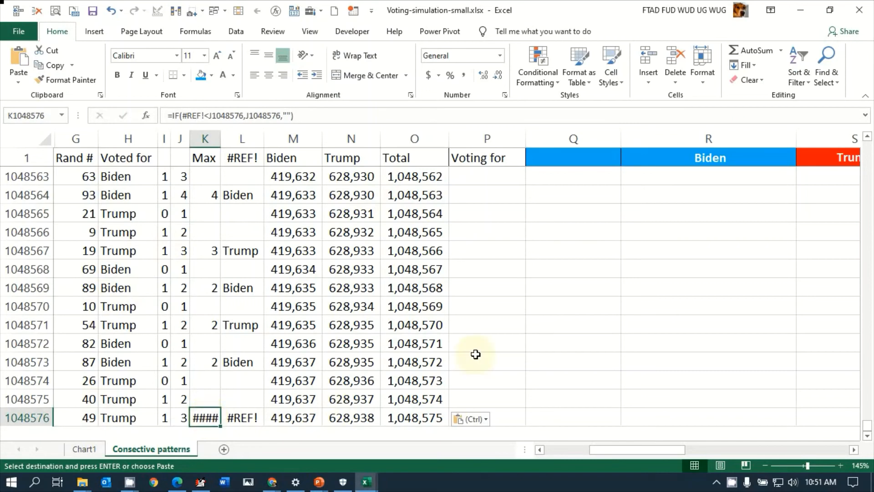
pyautogui.scroll(9, 576, 280)
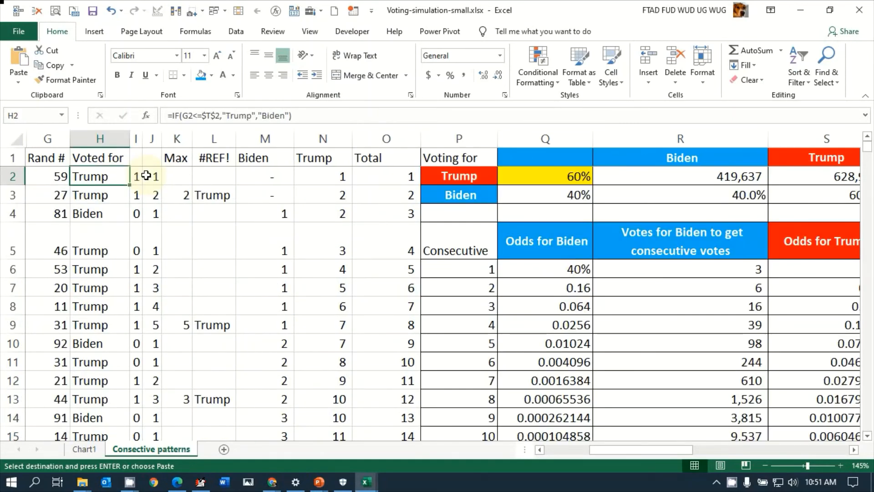
pyautogui.press('Right')
pyautogui.press('Right')
pyautogui.press('Right')
pyautogui.press('Right')
pyautogui.press('Right')
pyautogui.press('Right')
pyautogui.press('Right')
pyautogui.press('Right')
pyautogui.press('Right')
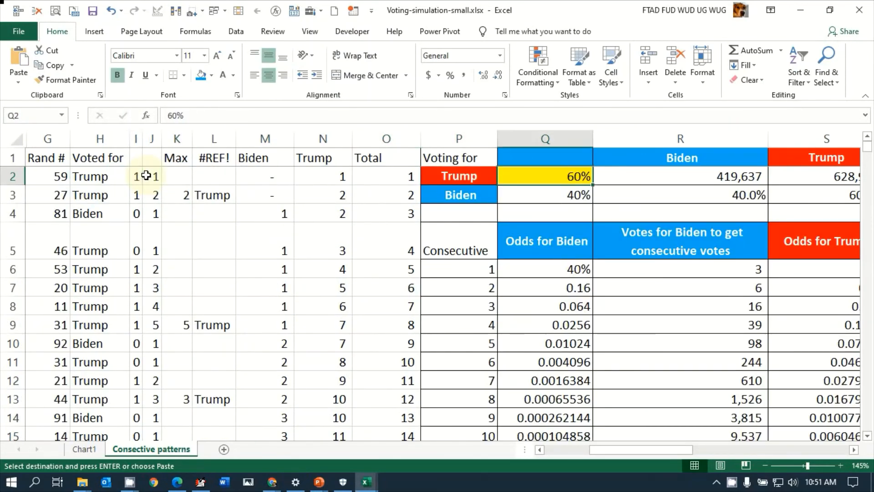
pyautogui.press('Right')
pyautogui.press('Right')
pyautogui.press('Right')
pyautogui.press('Right')
pyautogui.press('Right')
pyautogui.press('Right')
pyautogui.press('Right')
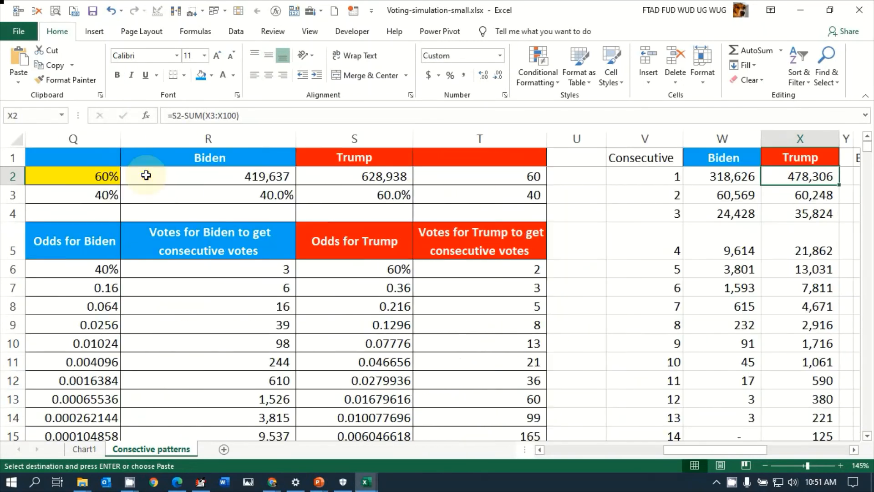
# Review row 2 back to the random number in G2, and check the Max heading and the error cell beside it in row 1.
pyautogui.press('Left')
pyautogui.press('Left')
pyautogui.press('Left')
pyautogui.press('Left')
pyautogui.press('Left')
pyautogui.press('Left')
pyautogui.press('Left')
pyautogui.press('Left')
pyautogui.press('Left')
pyautogui.press('Left')
pyautogui.press('Left')
pyautogui.press('Left')
pyautogui.press('Left')
pyautogui.press('Left')
pyautogui.press('Left')
pyautogui.press('Left')
pyautogui.press('Left')
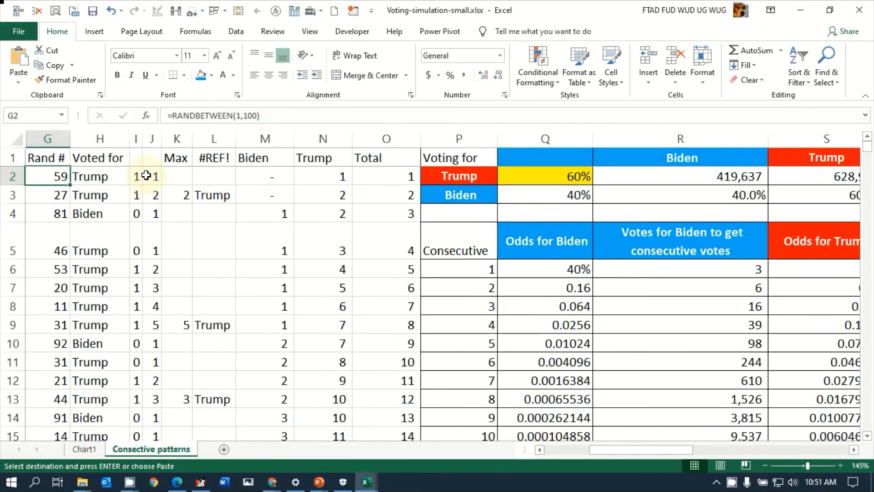
pyautogui.press('Right')
pyautogui.press('Right')
pyautogui.press('Right')
pyautogui.press('Right')
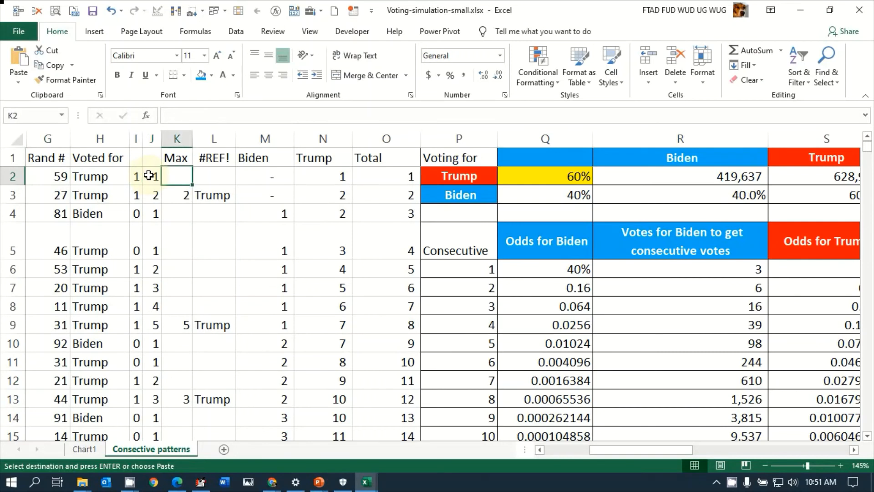
pyautogui.press('Right')
pyautogui.press('Up')
pyautogui.press('Left')
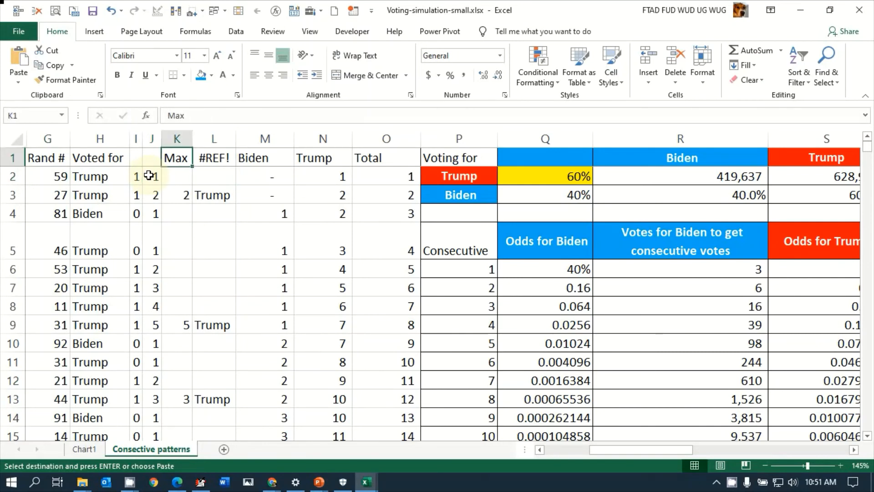
pyautogui.press('Right')
pyautogui.press('Left')
pyautogui.press('Left')
pyautogui.press('Left')
pyautogui.press('Left')
pyautogui.press('Left')
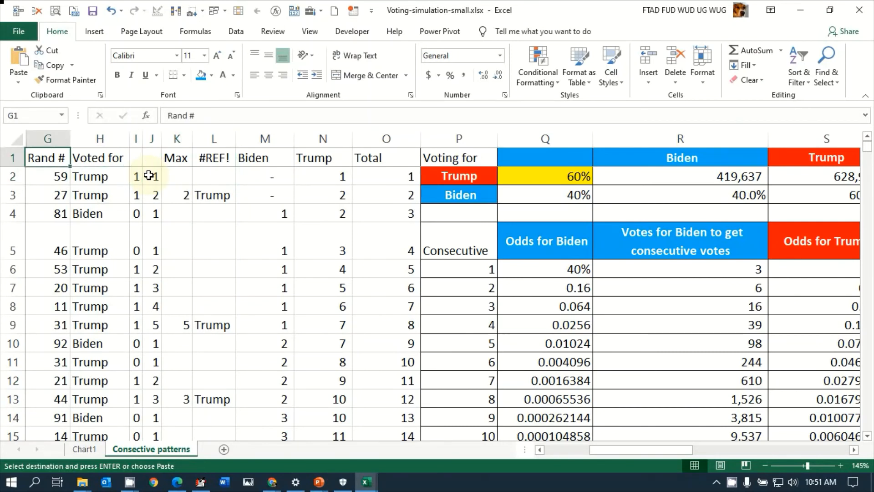
# Clear the broken Max formula in K1048576, the last row of the simulated votes.
pyautogui.hotkey('ctrl', 'Down')
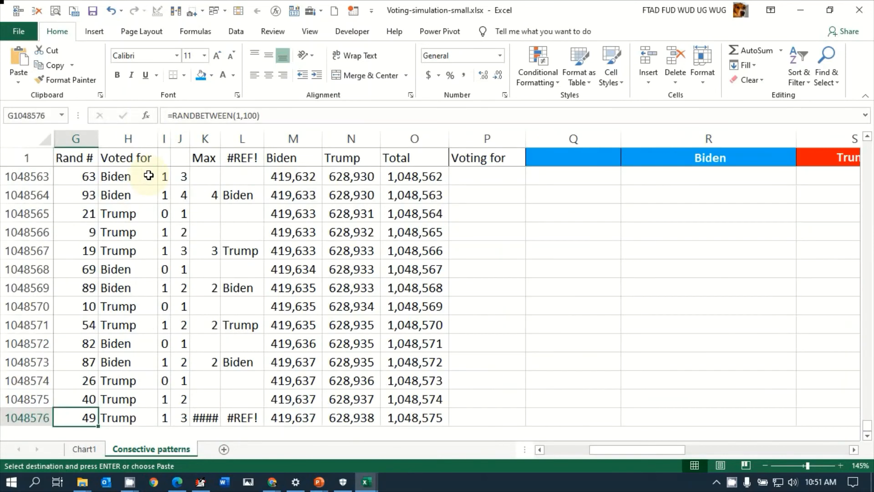
pyautogui.press('Right')
pyautogui.press('Right')
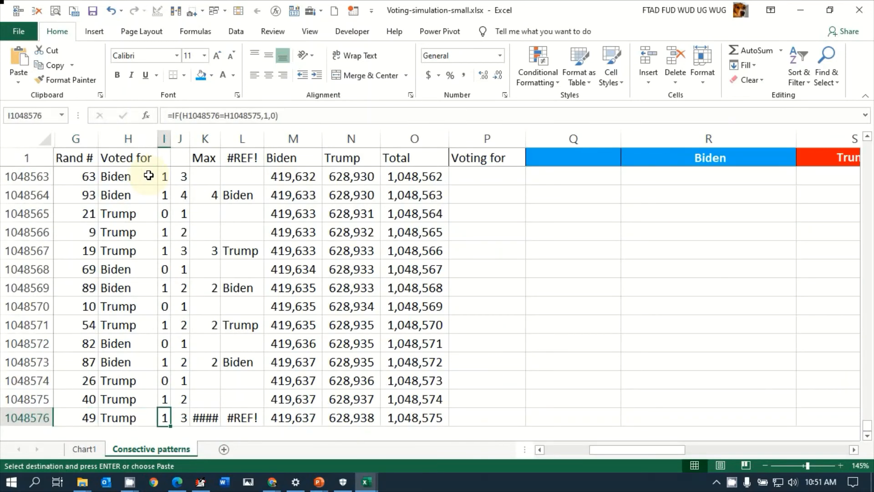
pyautogui.press('Right')
pyautogui.press('Right')
pyautogui.press('Delete')
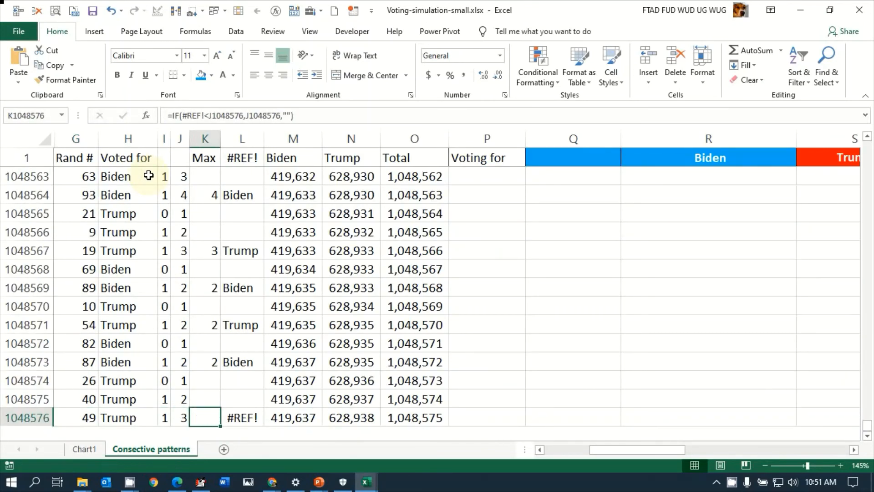
# Check the winner formula at the end of column L and the MAX formula in L1.
pyautogui.press('Right')
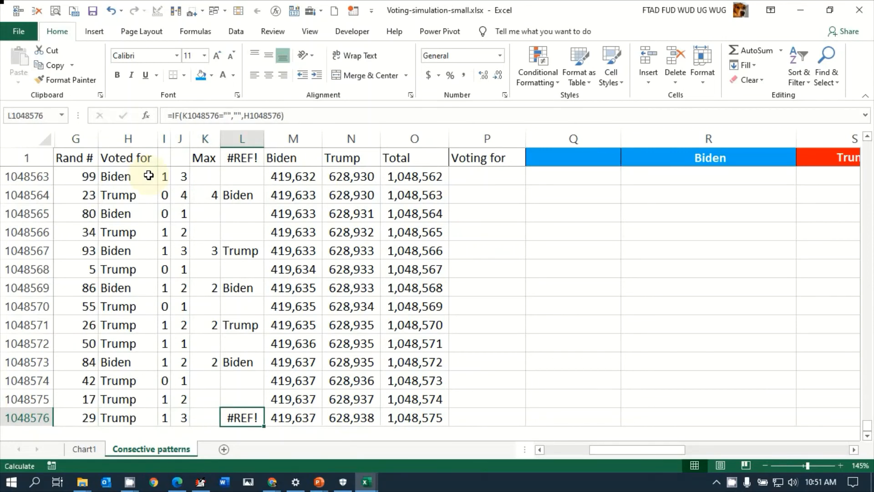
pyautogui.press('Right')
pyautogui.press('Left')
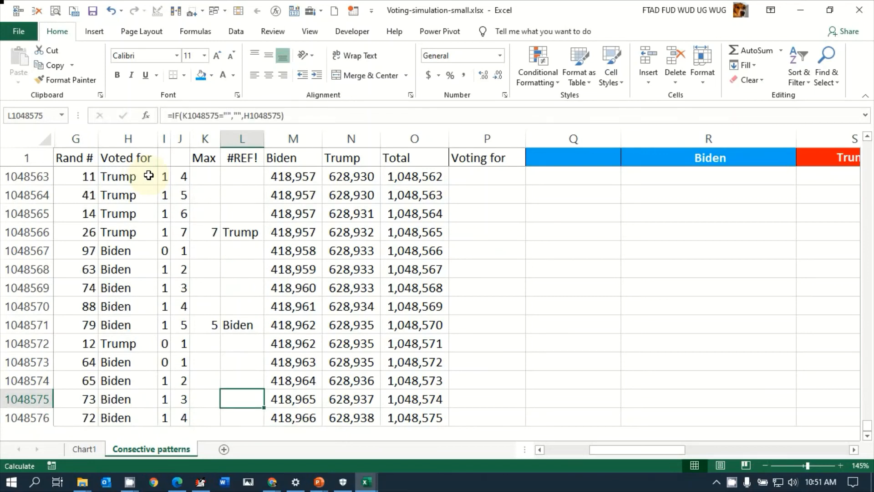
pyautogui.hotkey('ctrl', 'Up')
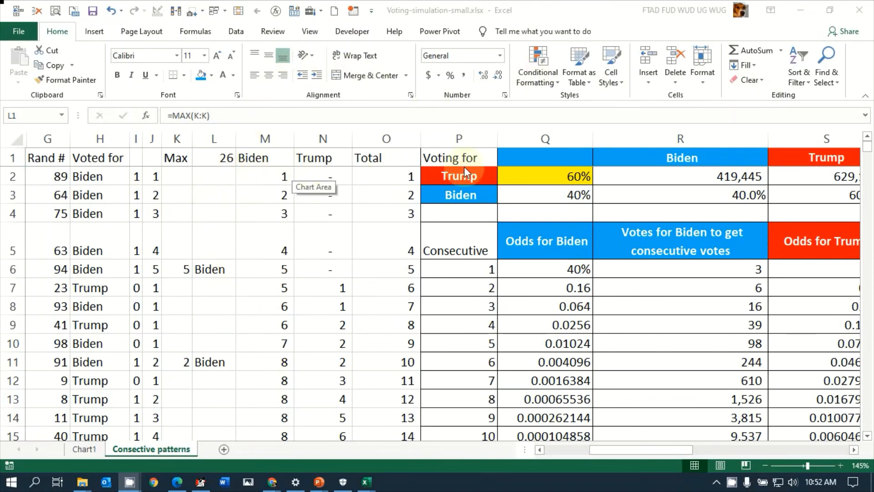
# Set the workbook calculation option to Manual, keeping recalculation before saving enabled.
pyautogui.click(518, 176)
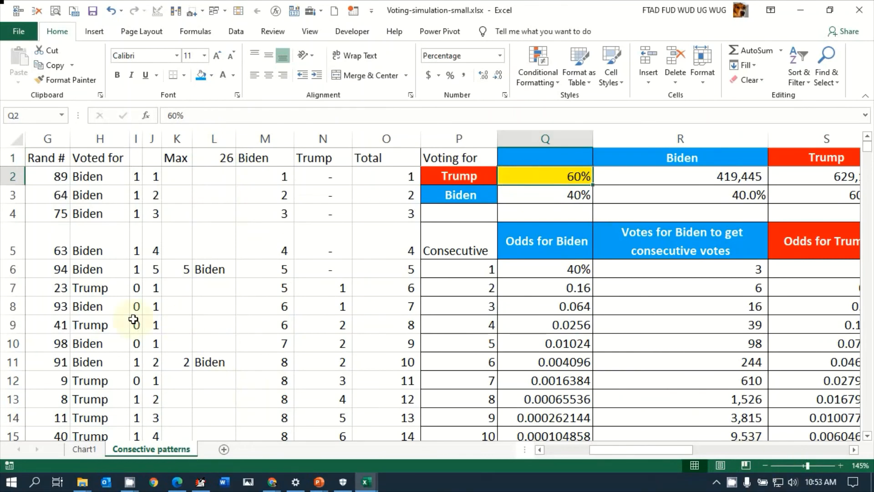
pyautogui.click(23, 28)
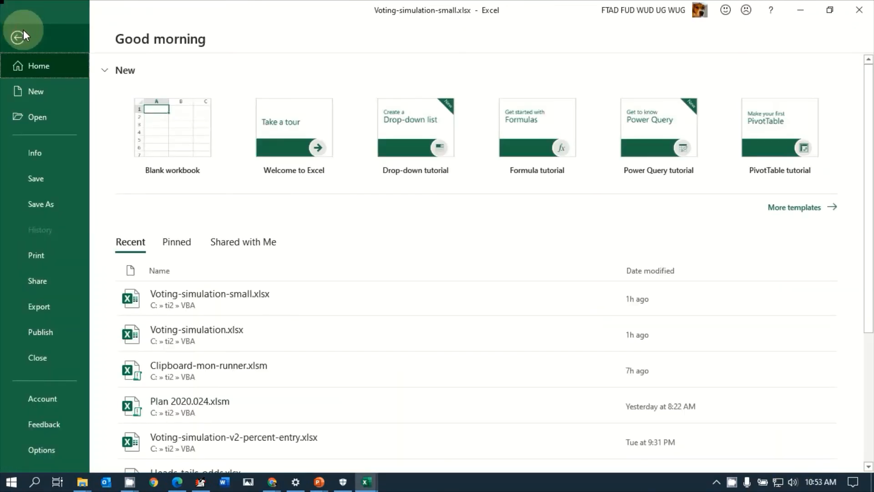
pyautogui.click(54, 451)
pyautogui.click(198, 75)
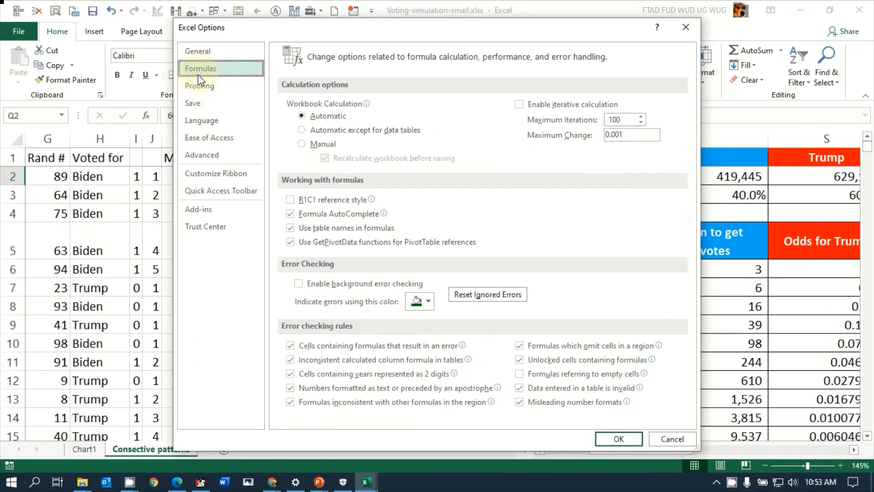
pyautogui.click(308, 141)
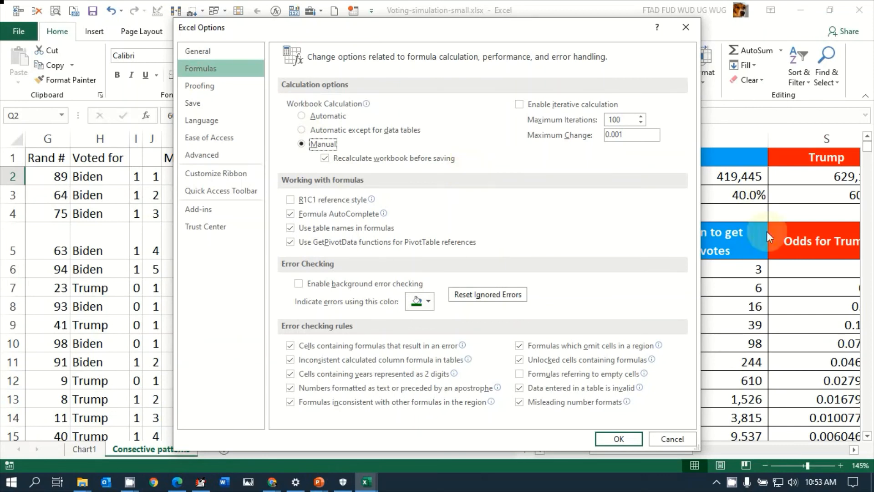
pyautogui.click(622, 441)
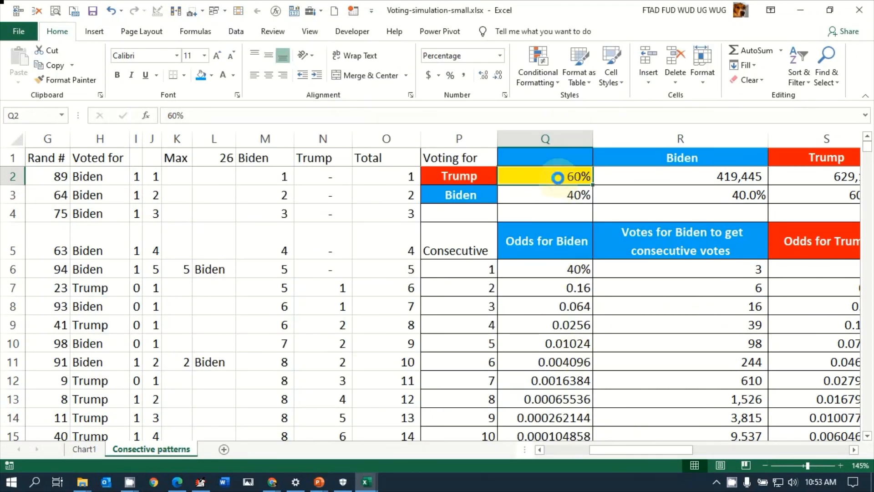
# Set Trump's voting percentage in Q2 to 50%.
pyautogui.write('50')
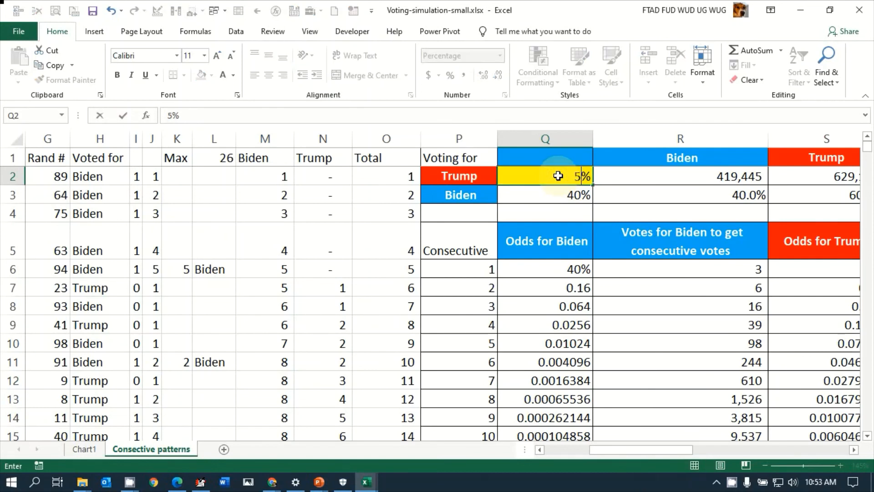
pyautogui.press('Tab')
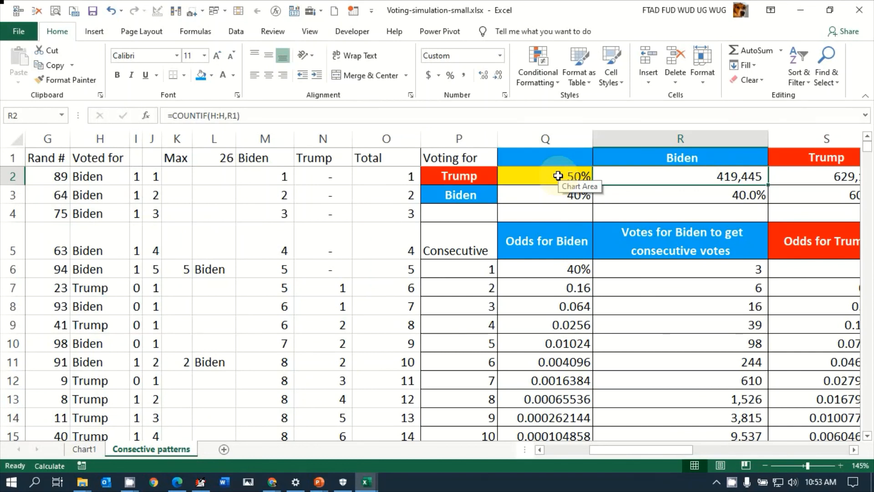
pyautogui.press('Down')
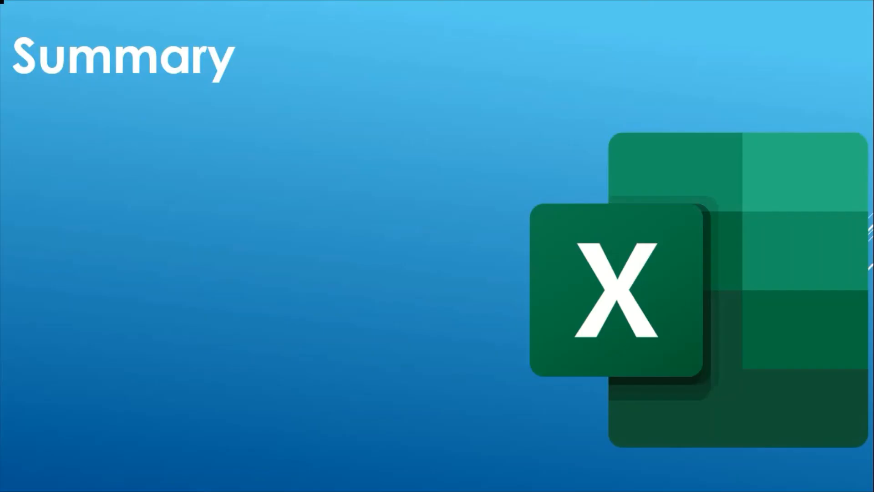
pyautogui.click(530, 344)
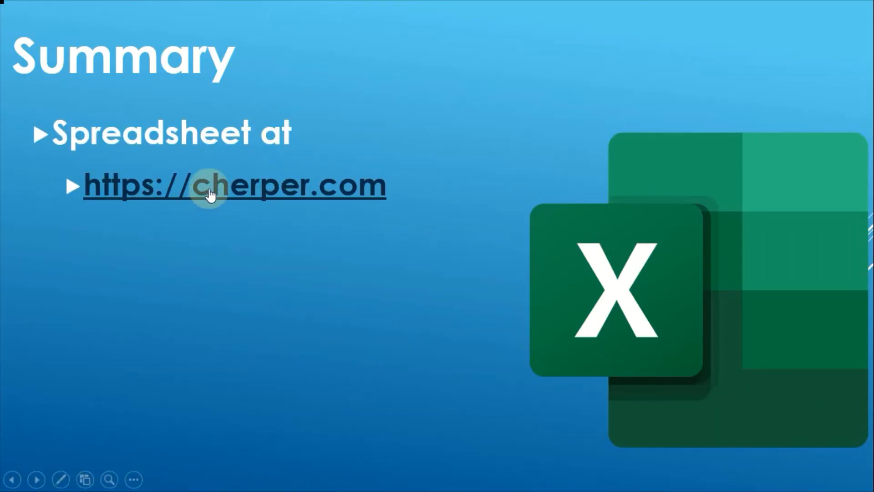
pyautogui.press('Right')
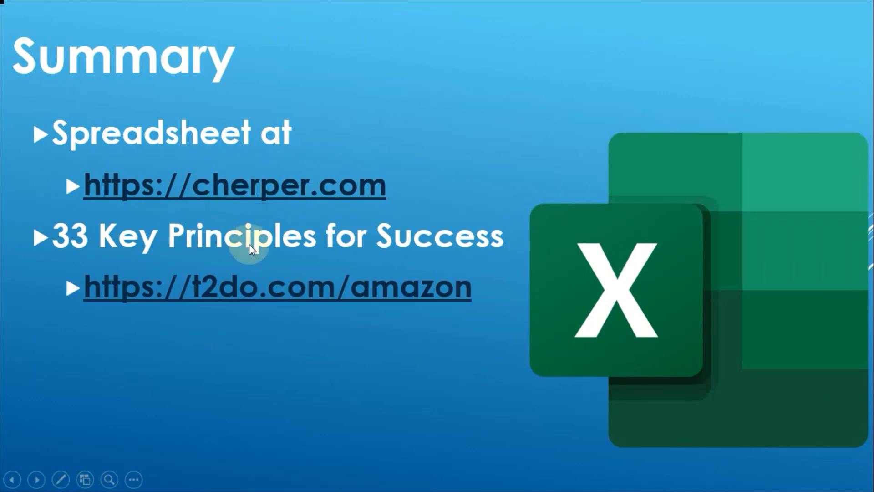